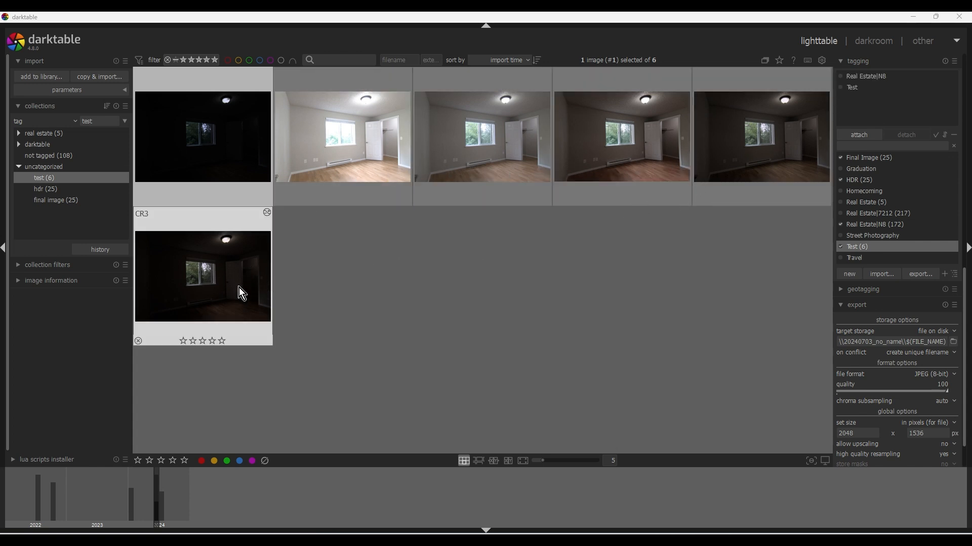
- Open the darkest merged HDR bedroom photo for editing in the darkroom and enable lens correction
{"action": "double_click", "coordinate": [221, 159]}
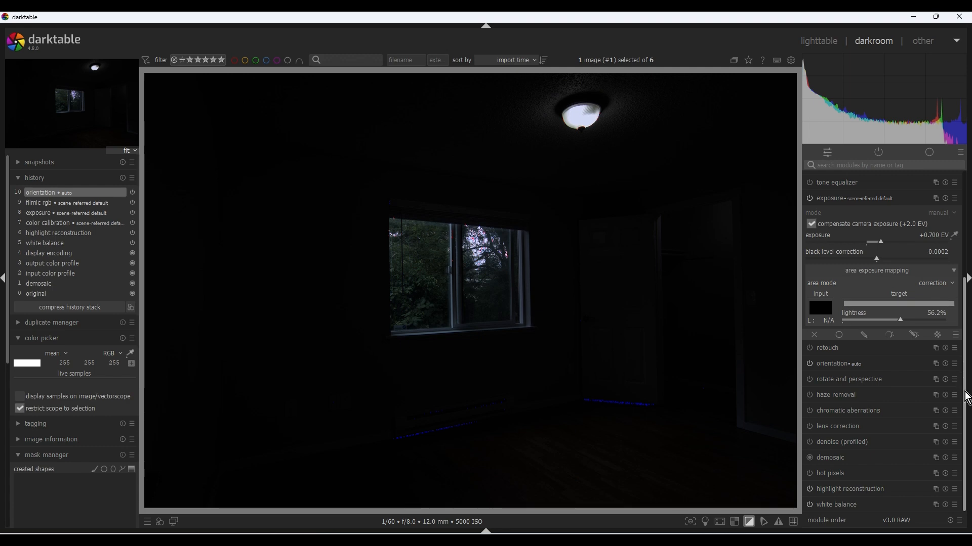
{"action": "left_click", "coordinate": [842, 198]}
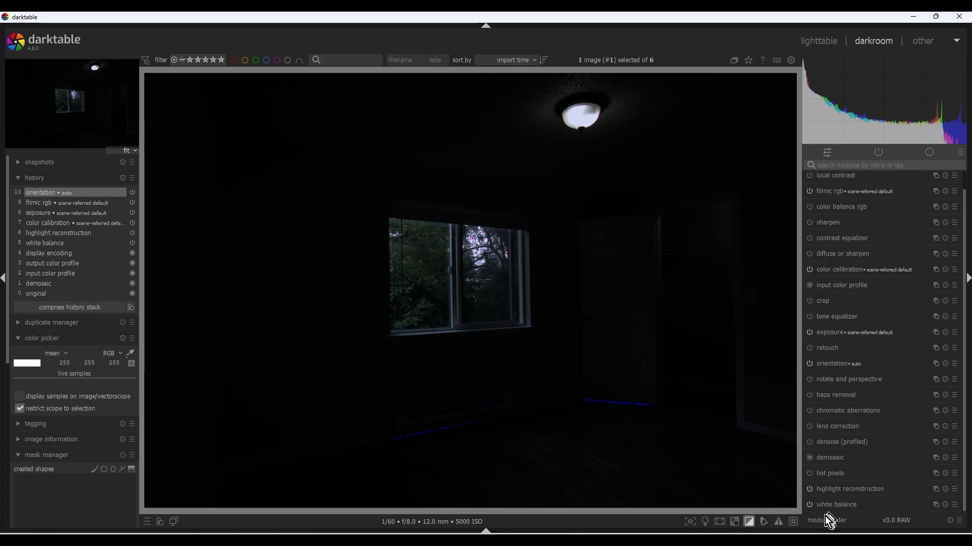
{"action": "left_click", "coordinate": [809, 427]}
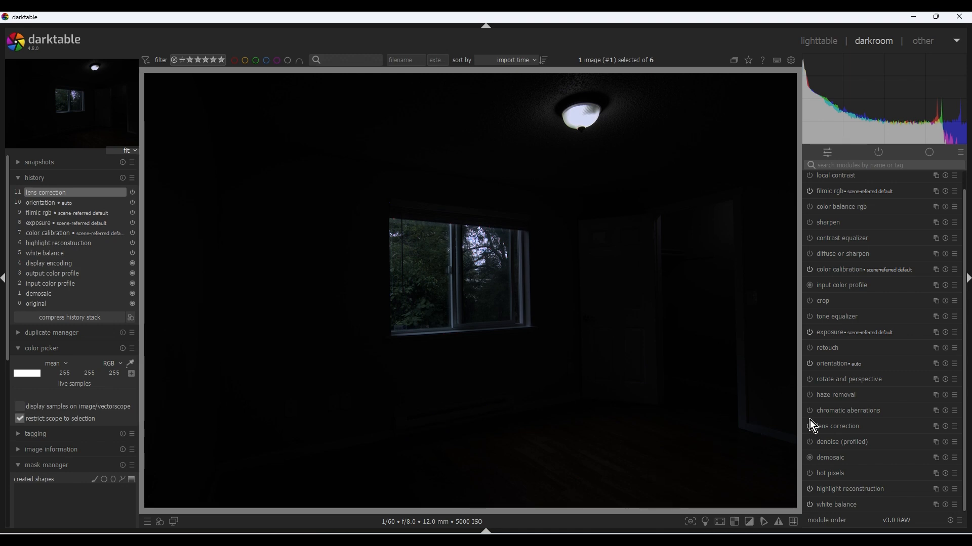
- In the exposure module, turn off camera exposure compensation and sample the exposure from the whole image with the picker
{"action": "left_click", "coordinate": [827, 335]}
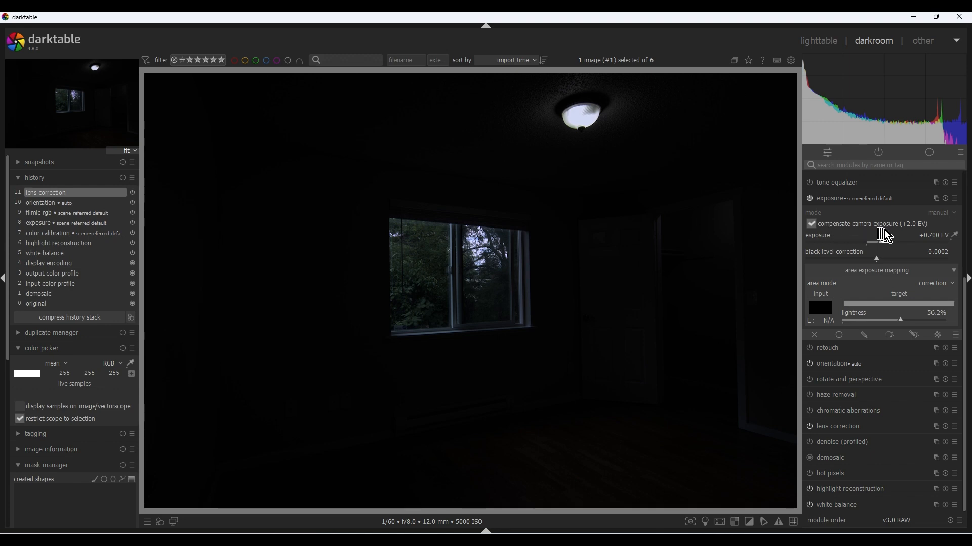
{"action": "left_click", "coordinate": [809, 225]}
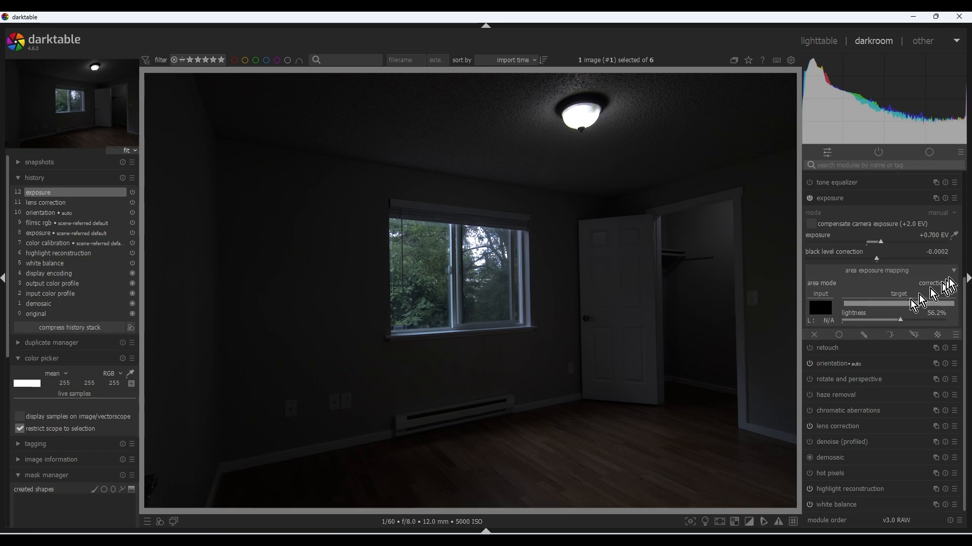
{"action": "left_click", "coordinate": [956, 236]}
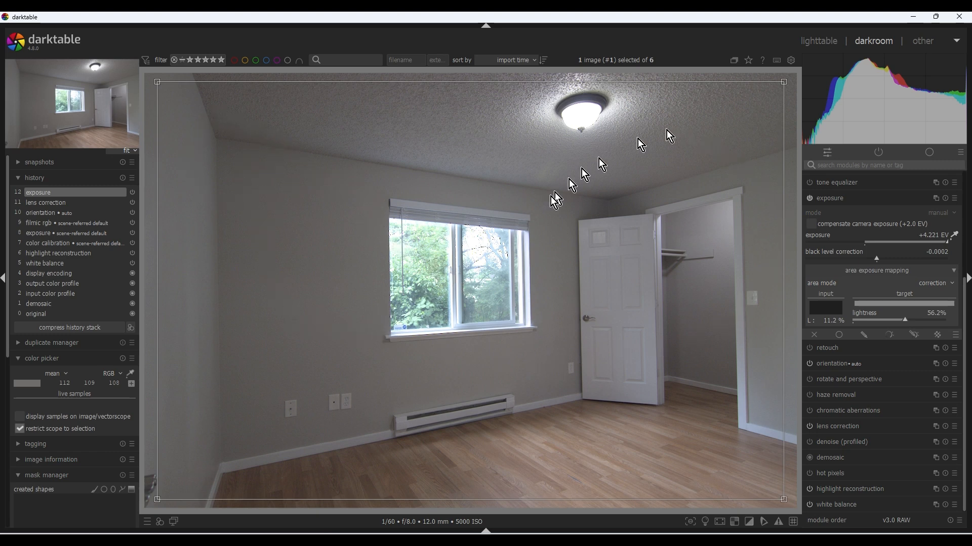
- Set the exposure to 6 EV to extend its range, and fine-tune it down to about 5.394 EV
{"action": "right_click", "coordinate": [936, 235]}
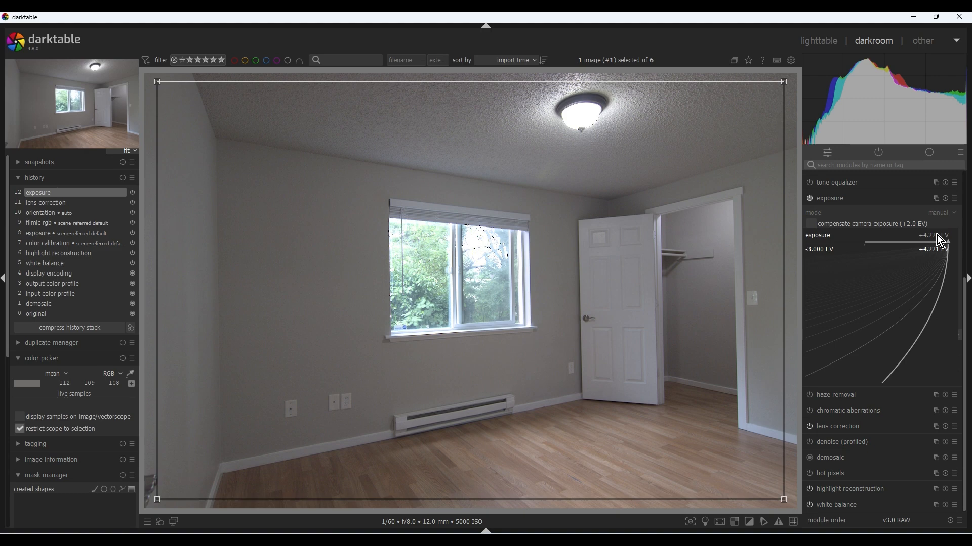
{"action": "type", "text": "6"}
{"action": "key", "text": "Return"}
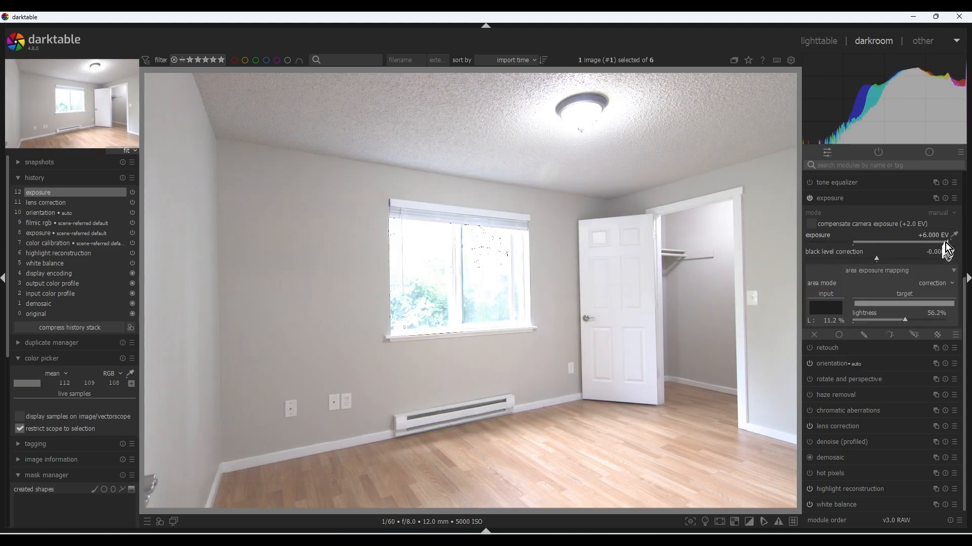
{"action": "left_click_drag", "start_coordinate": [947, 245], "coordinate": [937, 247]}
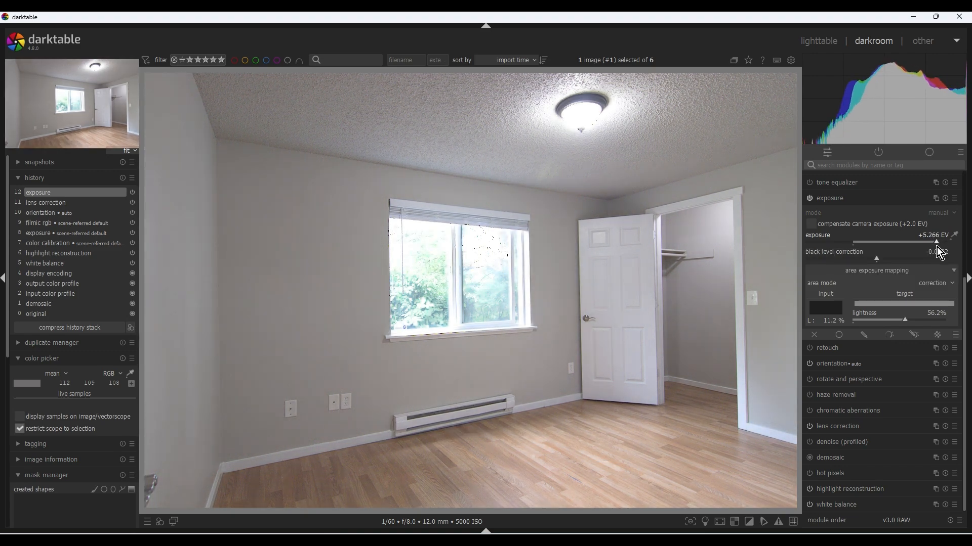
{"action": "left_click_drag", "start_coordinate": [937, 247], "coordinate": [940, 248]}
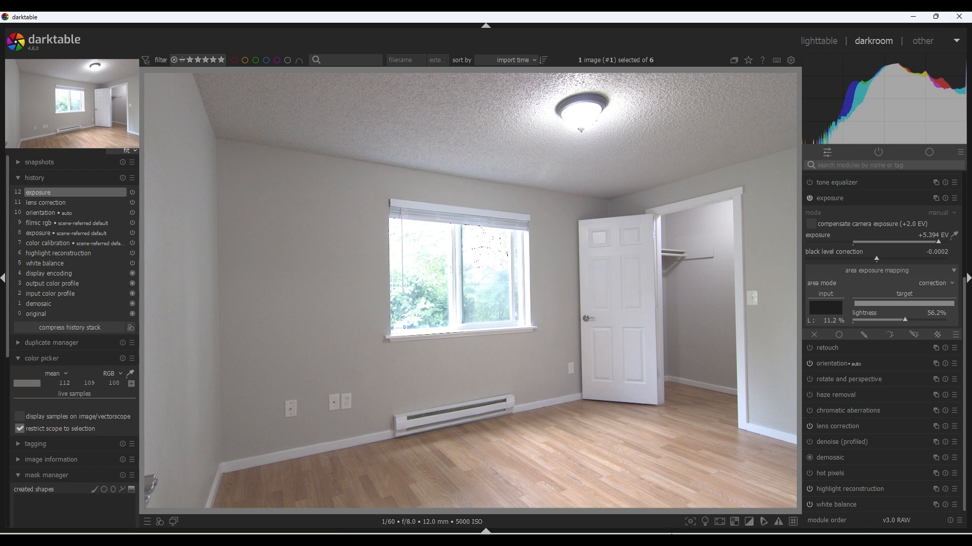
- Switch to the photo viewer and examine the finished IMG_1042.jpg up close around the door and wall, then minimize it
{"action": "mouse_move", "coordinate": [676, 539]}
{"action": "left_click", "coordinate": [678, 539]}
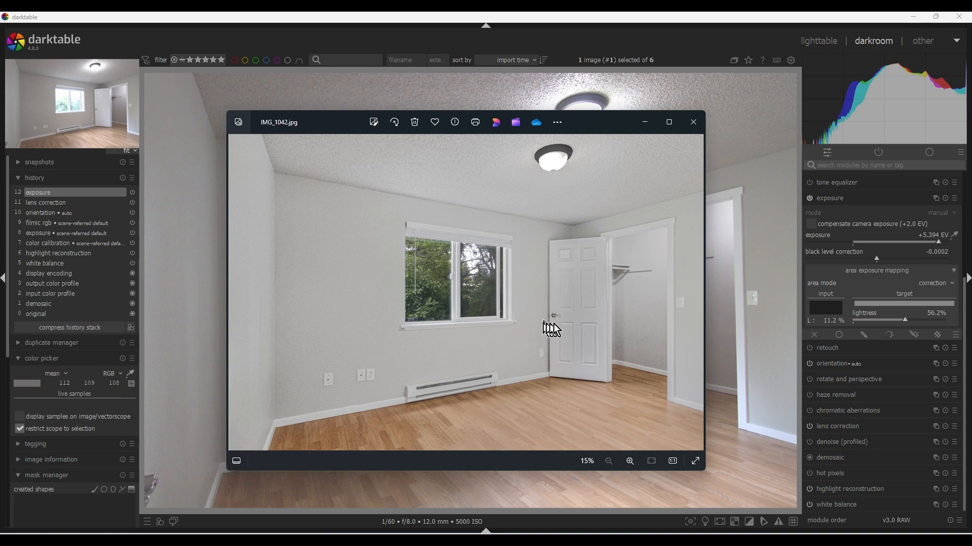
{"action": "scroll", "coordinate": [554, 322], "scroll_direction": "up", "scroll_amount": 10}
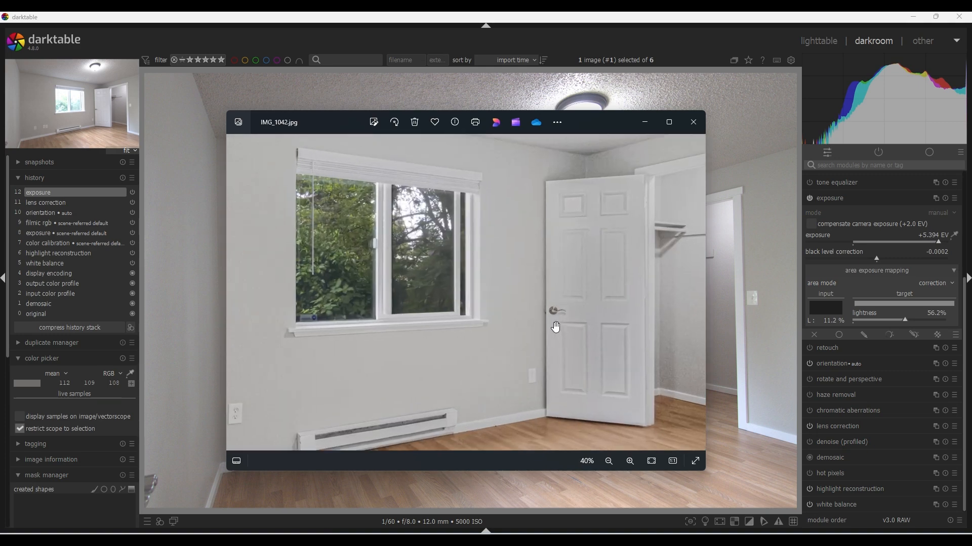
{"action": "scroll", "coordinate": [556, 327], "scroll_direction": "up", "scroll_amount": 1}
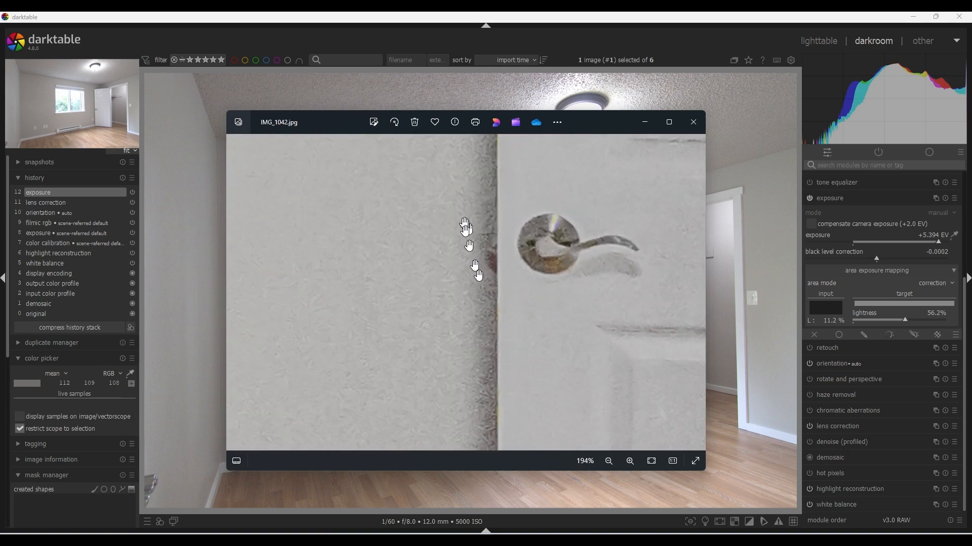
{"action": "scroll", "coordinate": [555, 302], "scroll_direction": "down", "scroll_amount": 10}
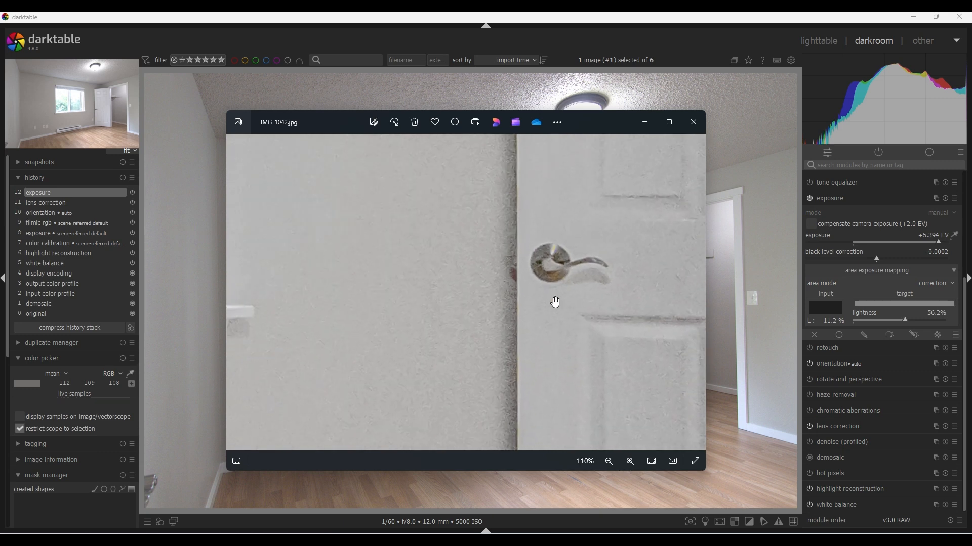
{"action": "scroll", "coordinate": [555, 302], "scroll_direction": "down", "scroll_amount": 3}
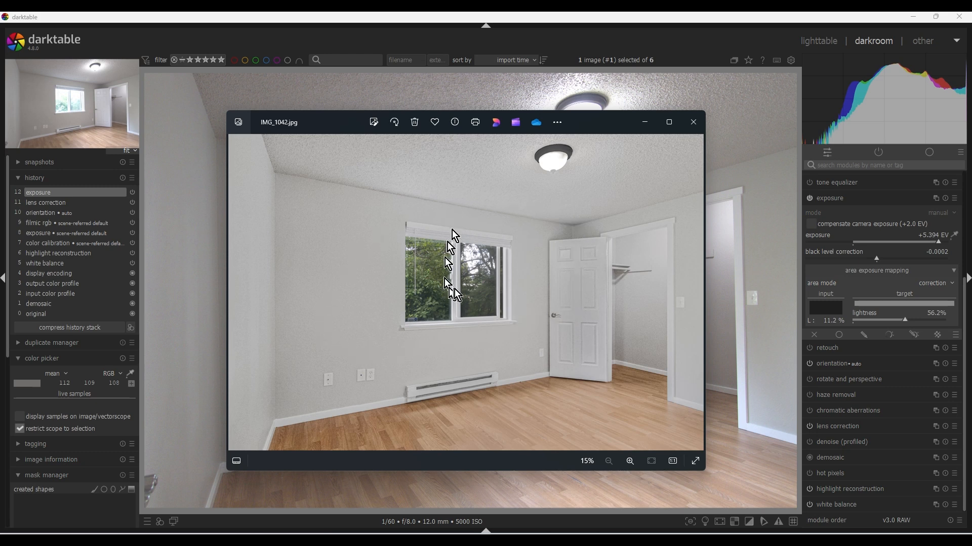
{"action": "left_click", "coordinate": [646, 123]}
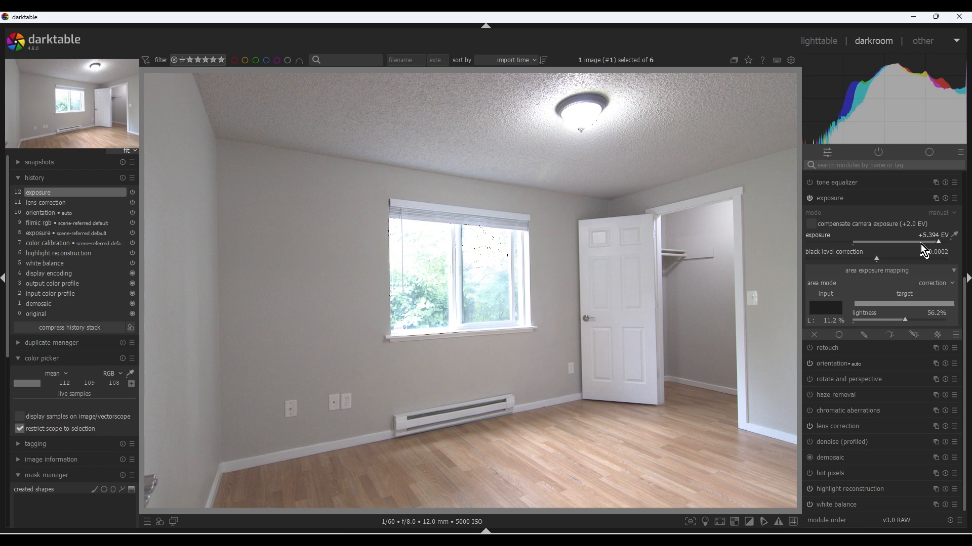
- Raise the exposure in small increments to about 5.794 EV and collapse the exposure module
{"action": "scroll", "coordinate": [920, 244], "scroll_direction": "up", "scroll_amount": 2}
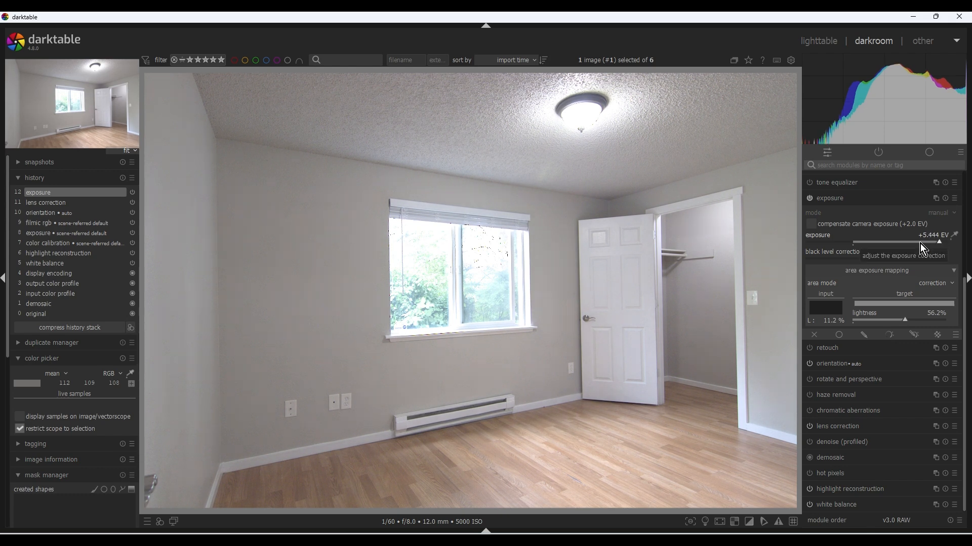
{"action": "scroll", "coordinate": [920, 244], "scroll_direction": "up", "scroll_amount": 1}
{"action": "scroll", "coordinate": [920, 243], "scroll_direction": "up", "scroll_amount": 1}
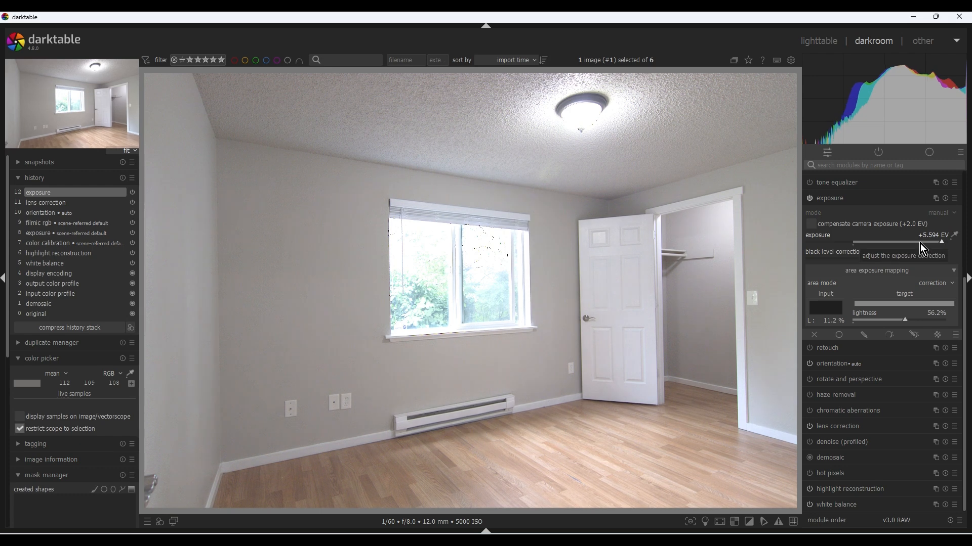
{"action": "scroll", "coordinate": [920, 244], "scroll_direction": "up", "scroll_amount": 1}
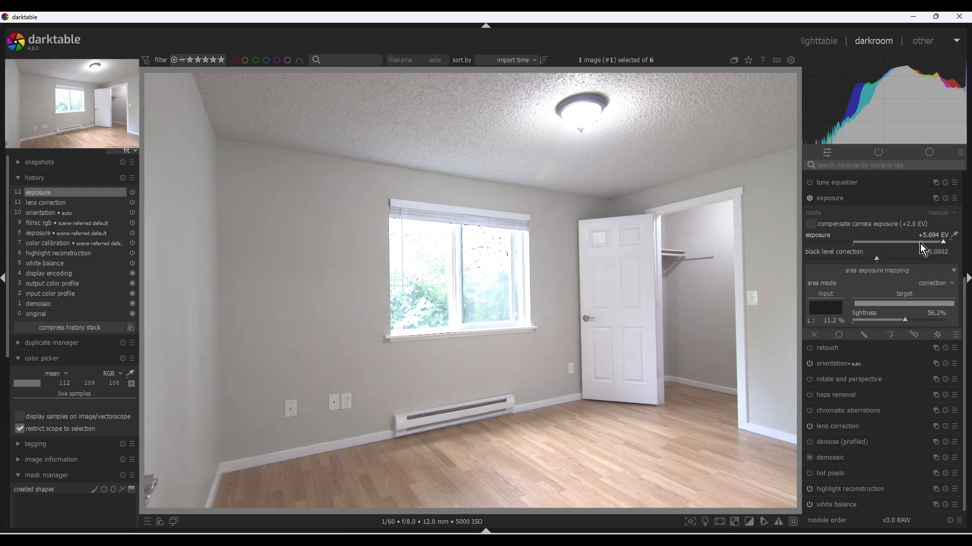
{"action": "scroll", "coordinate": [920, 244], "scroll_direction": "up", "scroll_amount": 1}
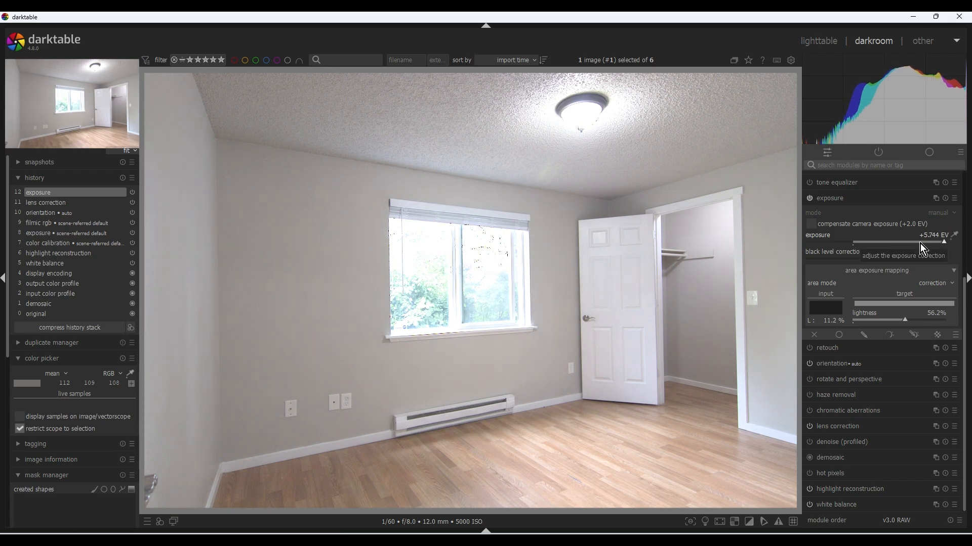
{"action": "scroll", "coordinate": [920, 244], "scroll_direction": "up", "scroll_amount": 1}
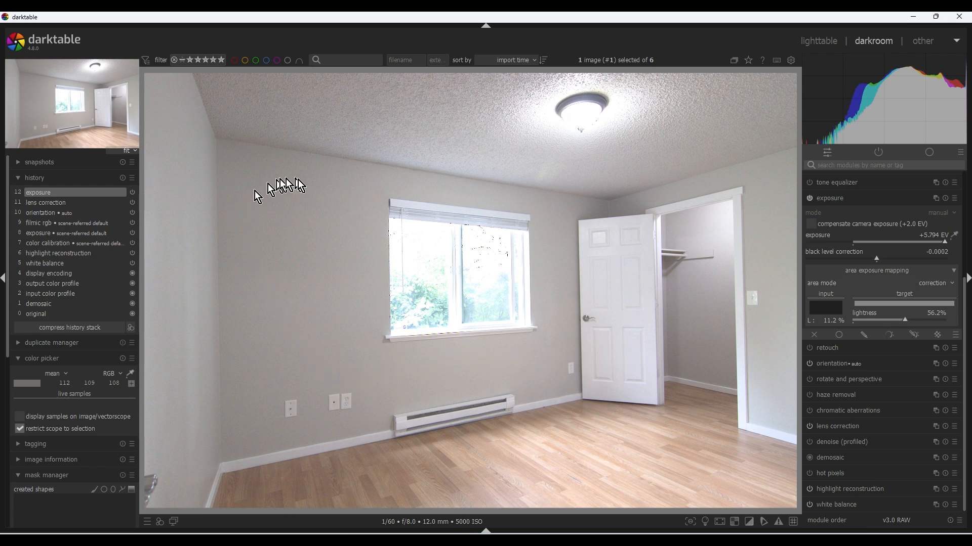
{"action": "left_click", "coordinate": [836, 199]}
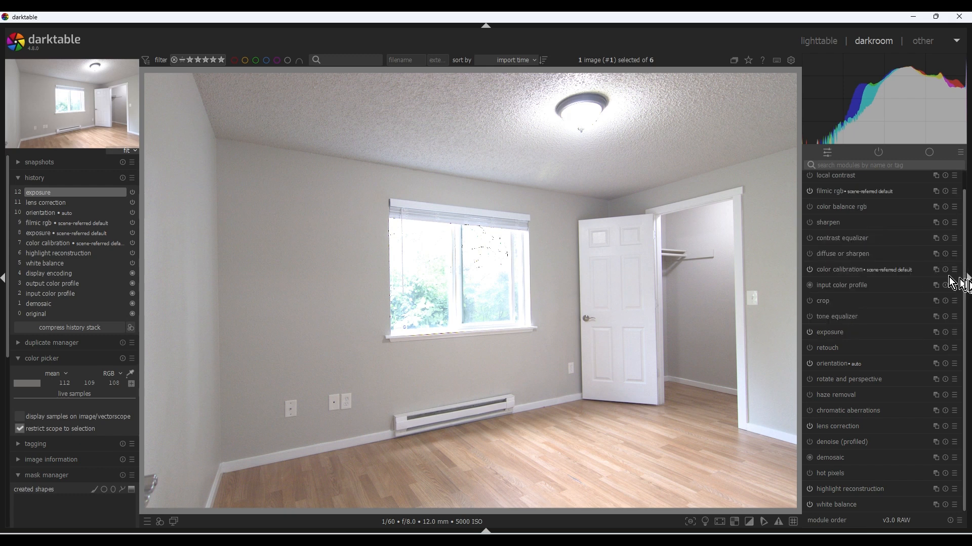
- In filmic rgb, sample the white and black relative exposures from the image and try lowering white to about 5.46 EV
{"action": "left_click", "coordinate": [822, 192]}
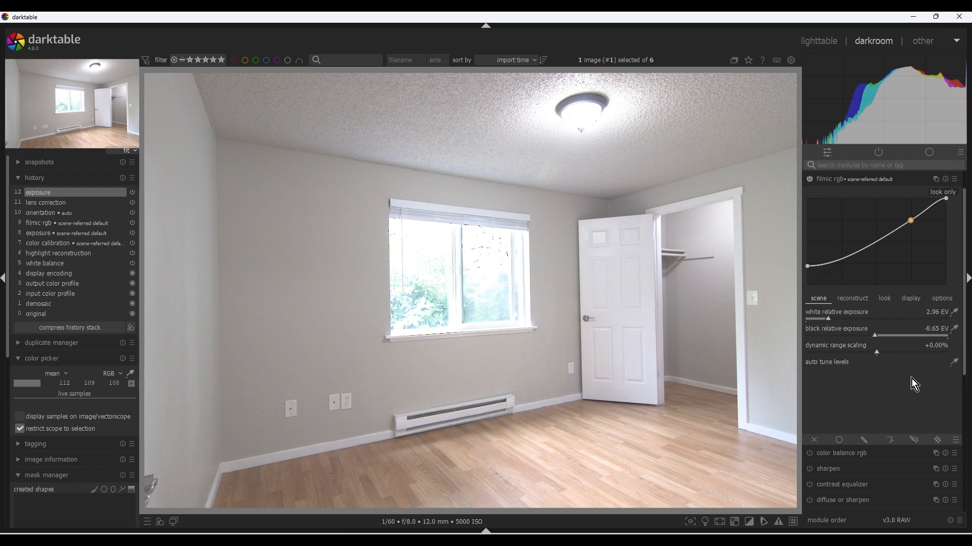
{"action": "left_click", "coordinate": [955, 314]}
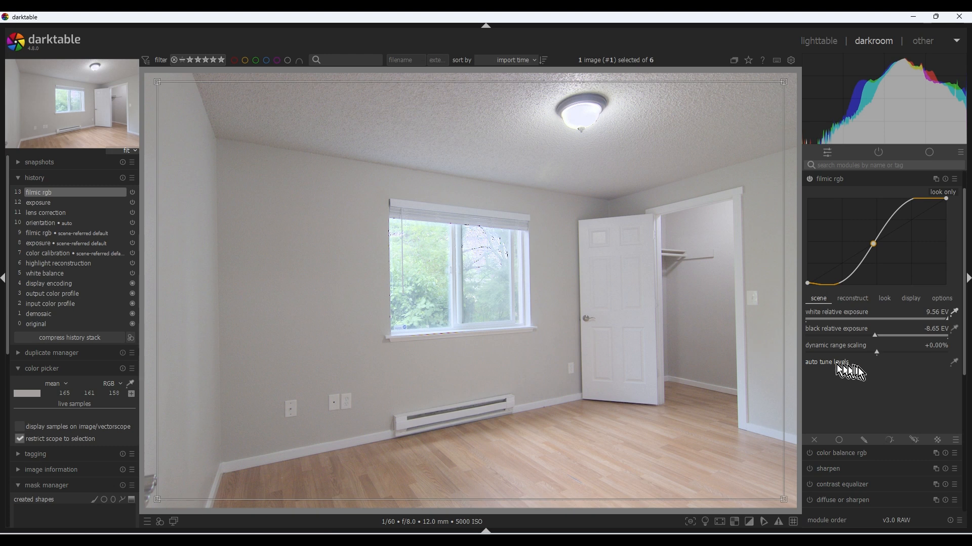
{"action": "left_click", "coordinate": [954, 330]}
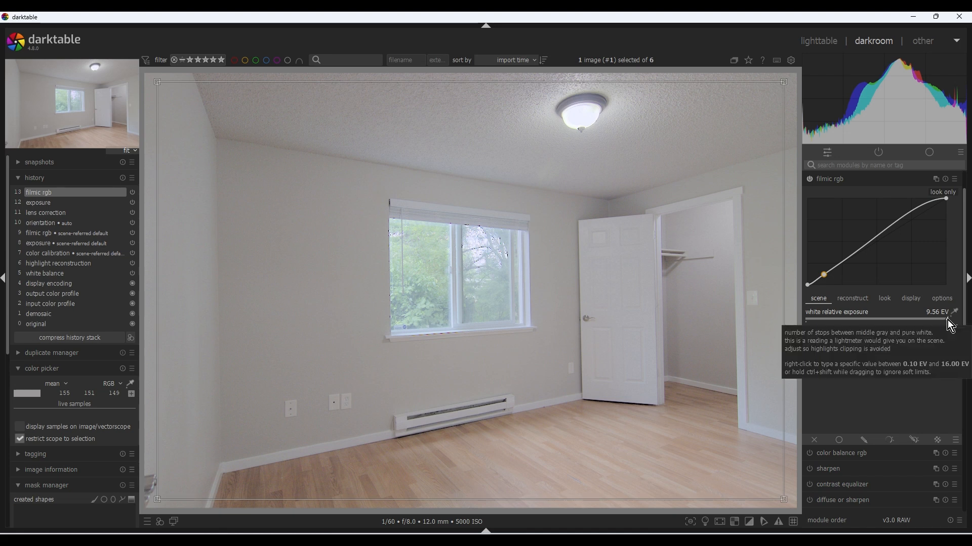
{"action": "left_click_drag", "start_coordinate": [947, 320], "coordinate": [870, 335]}
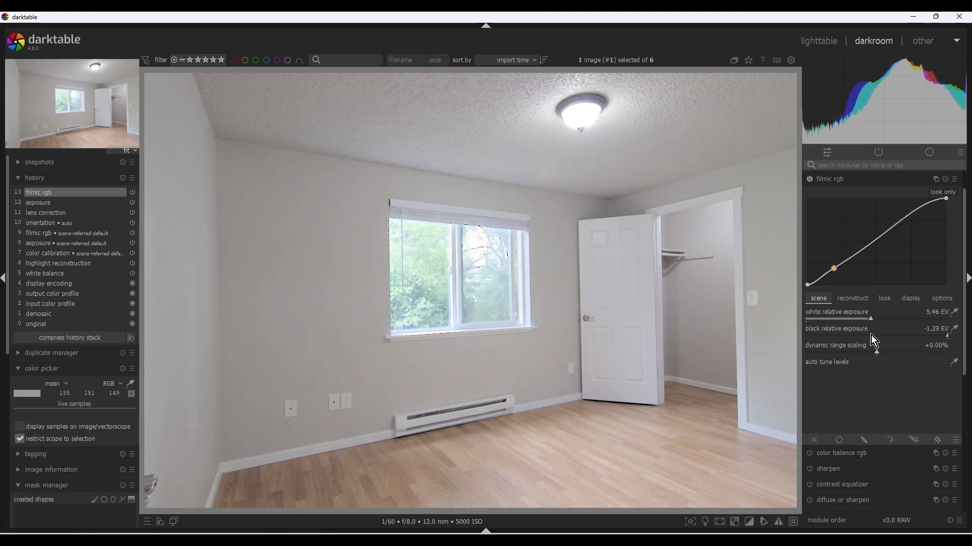
- Try resampling filmic rgb's white relative exposure from the door area alone and from nearly the whole image
{"action": "left_click", "coordinate": [953, 312]}
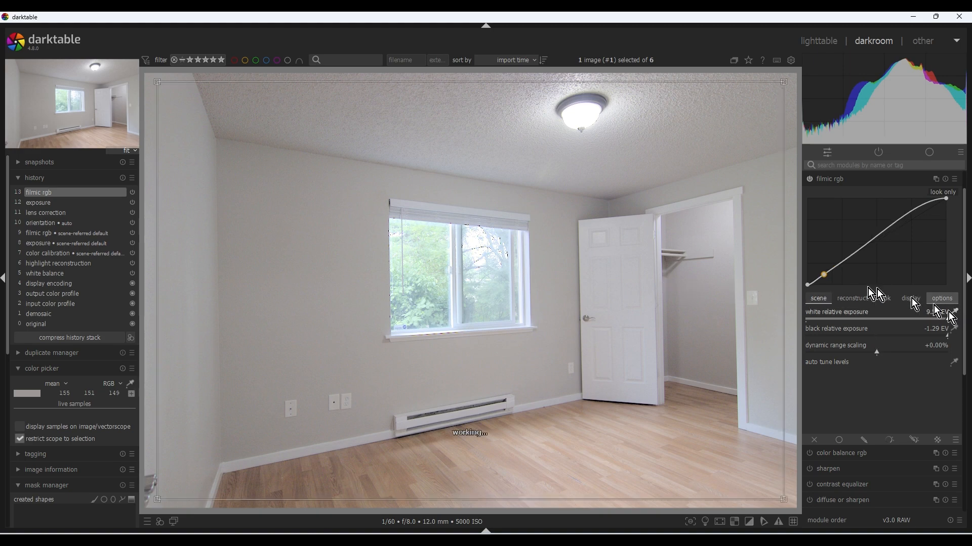
{"action": "left_click_drag", "start_coordinate": [594, 249], "coordinate": [642, 351]}
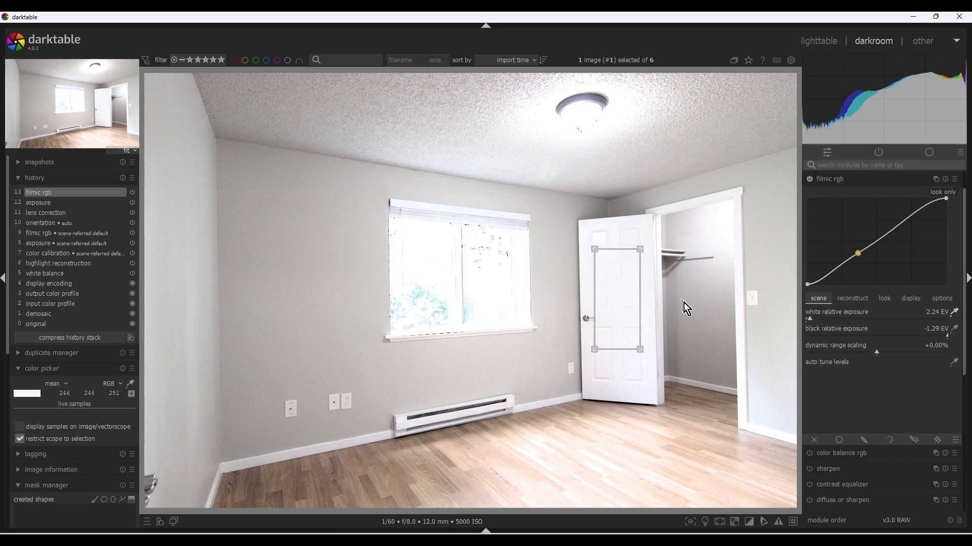
{"action": "left_click_drag", "start_coordinate": [594, 249], "coordinate": [151, 81]}
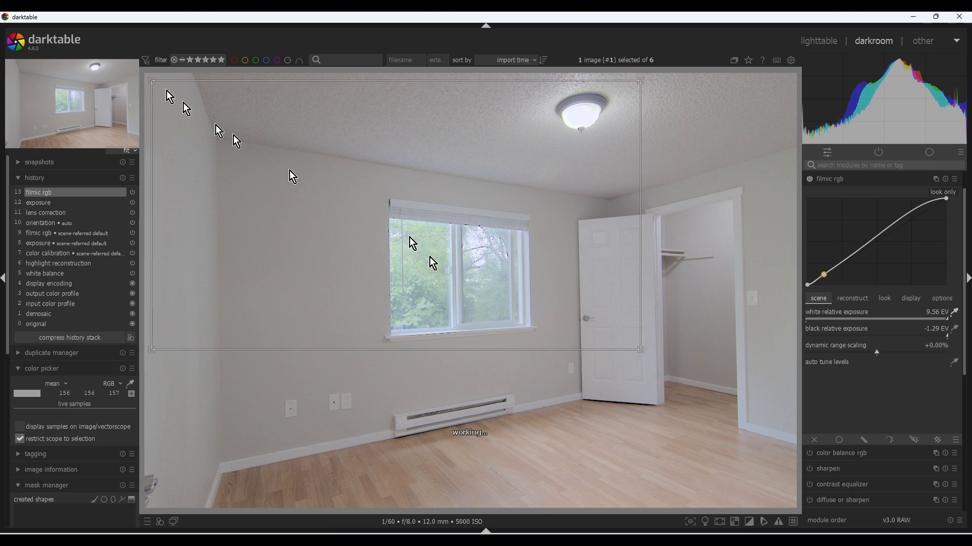
{"action": "left_click_drag", "start_coordinate": [642, 351], "coordinate": [783, 500]}
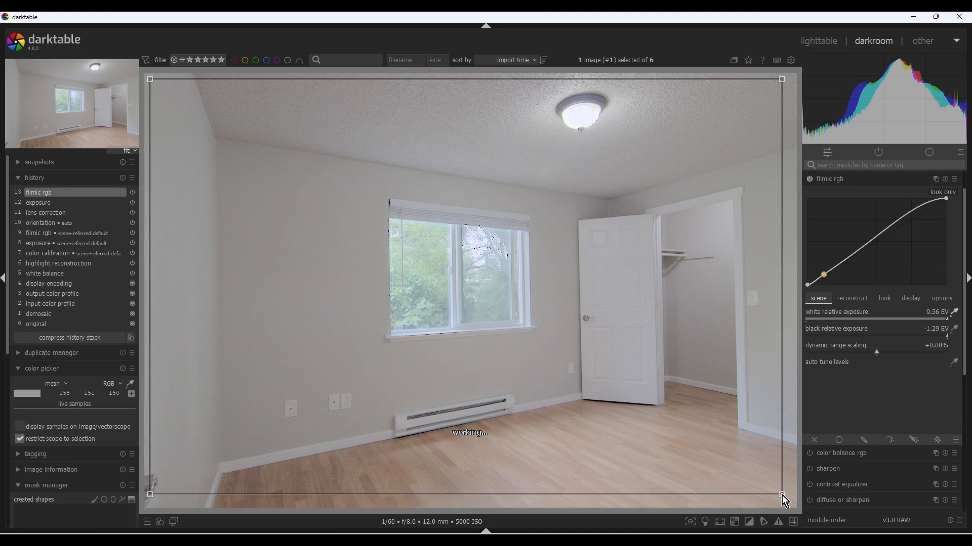
- Reset filmic rgb to its defaults and sample both the white and black relative exposures from the whole image
{"action": "left_click", "coordinate": [945, 179]}
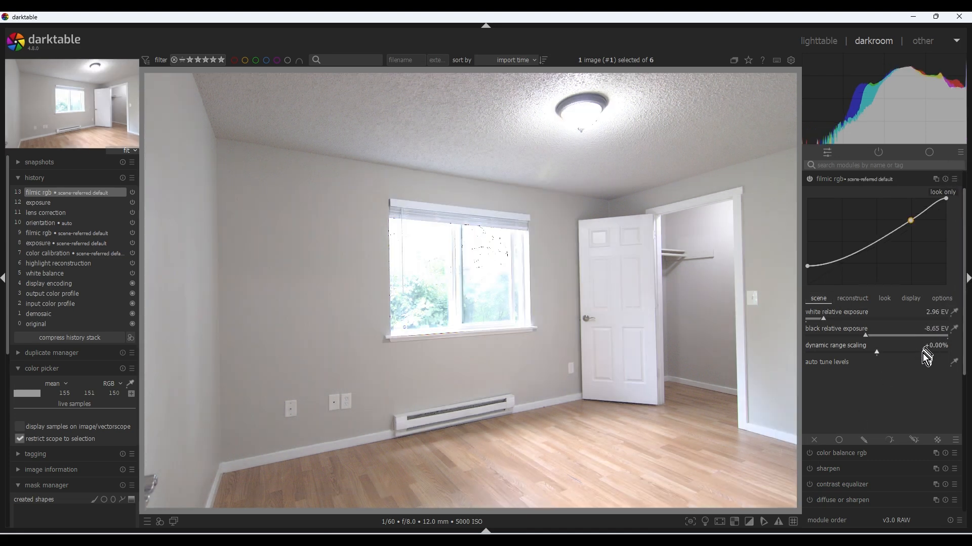
{"action": "left_click", "coordinate": [955, 313]}
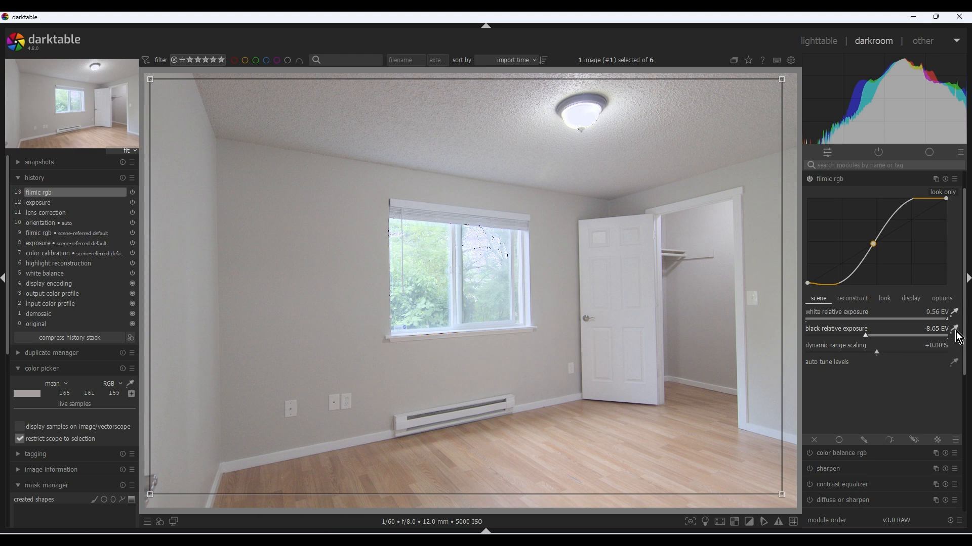
{"action": "left_click", "coordinate": [955, 330]}
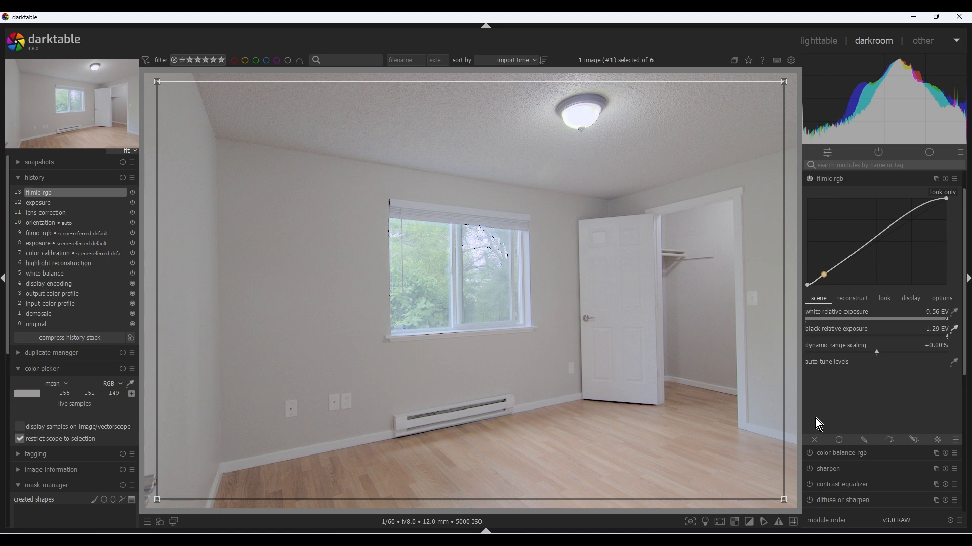
- Raise the contrast in filmic rgb's look settings to about 1.378
{"action": "left_click", "coordinate": [885, 301]}
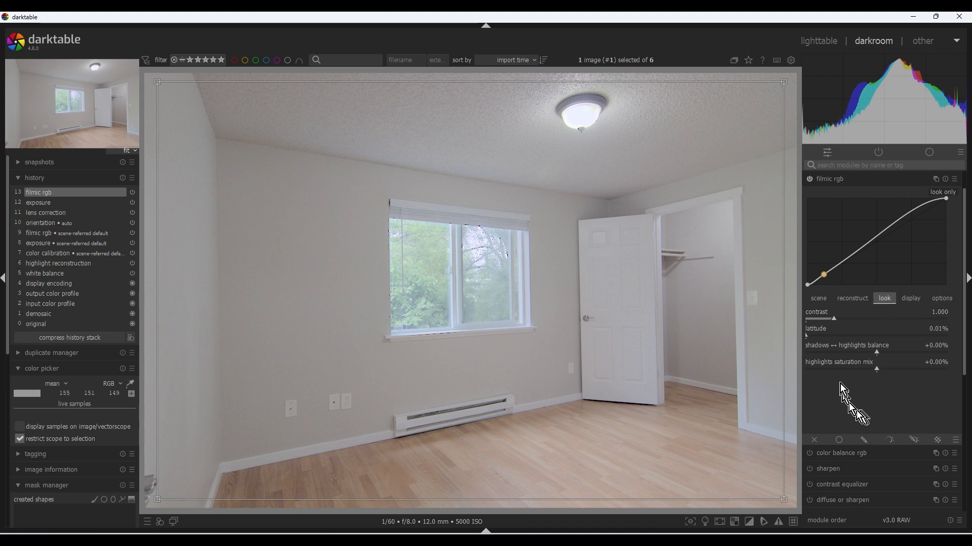
{"action": "left_click_drag", "start_coordinate": [833, 319], "coordinate": [855, 319]}
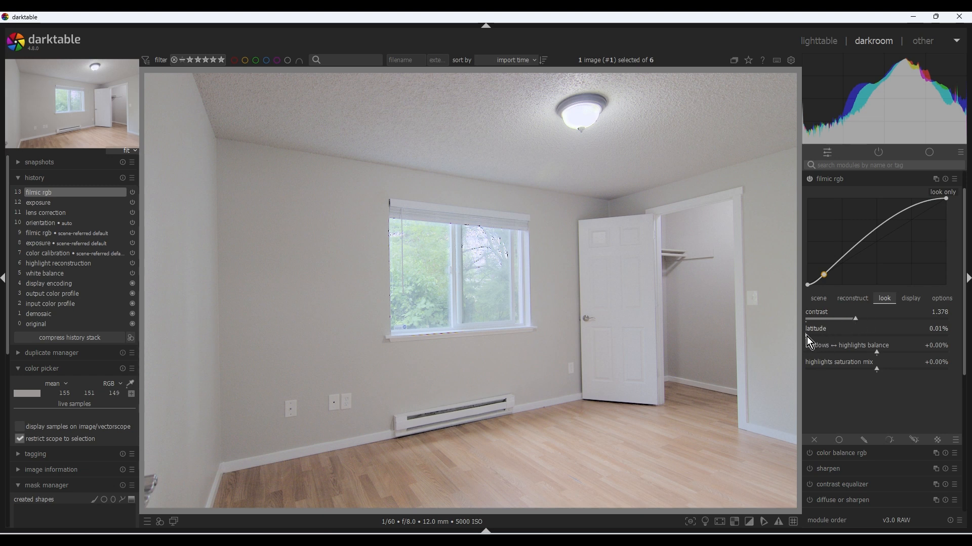
- Try different contrast and latitude balances in filmic rgb's look settings, ending at contrast 1.227 and latitude 31.60%
{"action": "left_click_drag", "start_coordinate": [807, 336], "coordinate": [833, 335]}
{"action": "mouse_move", "coordinate": [859, 331]}
{"action": "left_mouse_down"}
{"action": "mouse_move", "coordinate": [899, 327]}
{"action": "mouse_move", "coordinate": [874, 335]}
{"action": "mouse_move", "coordinate": [845, 321]}
{"action": "left_mouse_up"}
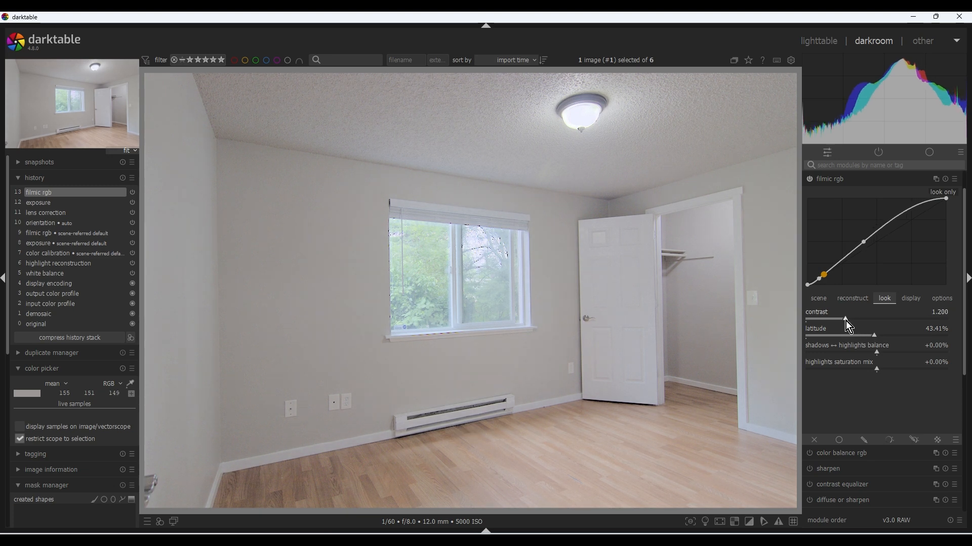
{"action": "left_click_drag", "start_coordinate": [873, 336], "coordinate": [825, 323]}
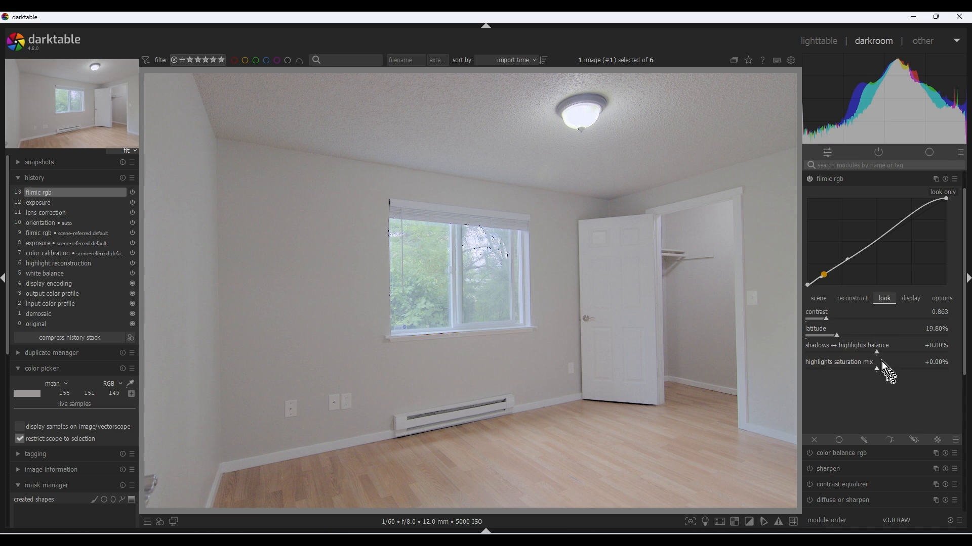
{"action": "left_click_drag", "start_coordinate": [827, 320], "coordinate": [818, 321]}
{"action": "left_click_drag", "start_coordinate": [817, 317], "coordinate": [863, 338]}
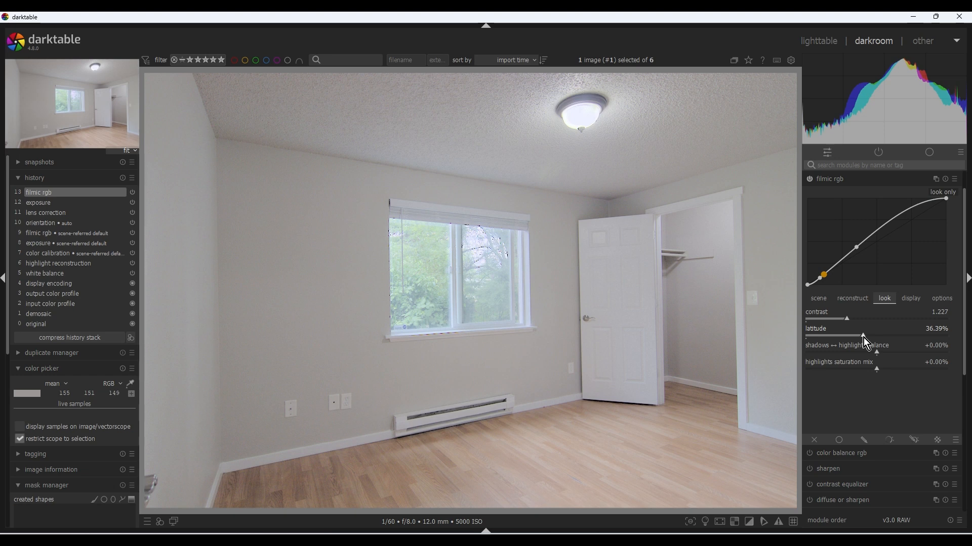
{"action": "left_click_drag", "start_coordinate": [864, 338], "coordinate": [855, 338]}
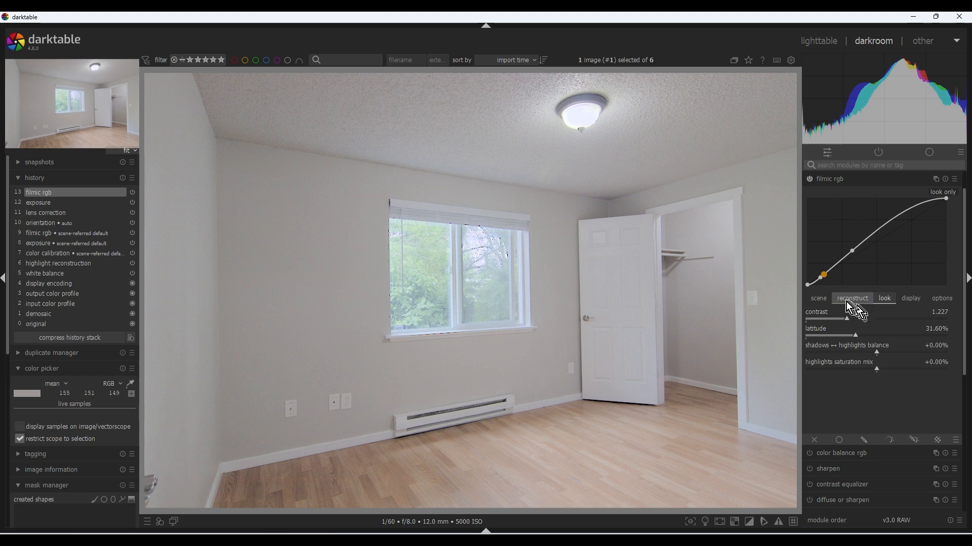
- Set filmic rgb's white relative exposure to about 6.90 EV and its black relative exposure to about -2.60 EV
{"action": "left_click", "coordinate": [820, 299]}
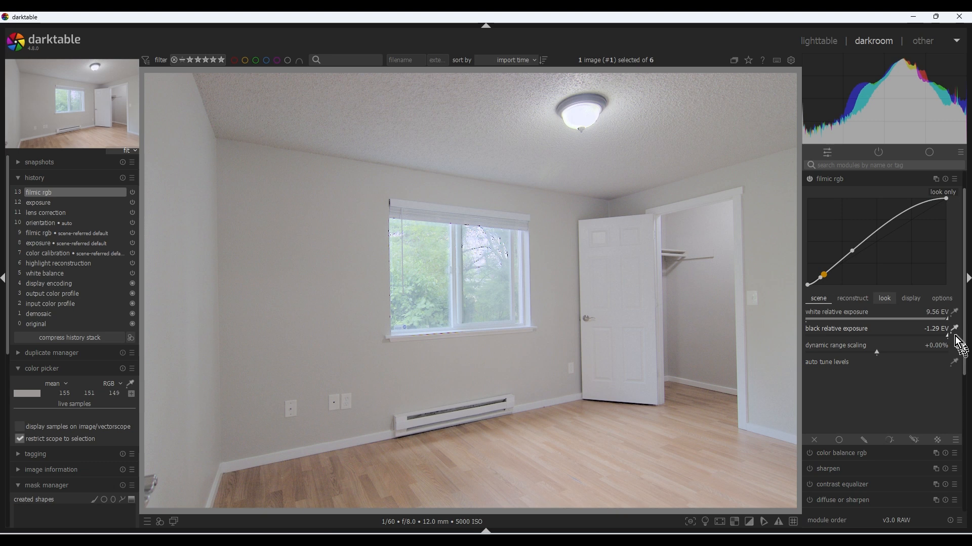
{"action": "left_click_drag", "start_coordinate": [947, 320], "coordinate": [893, 328]}
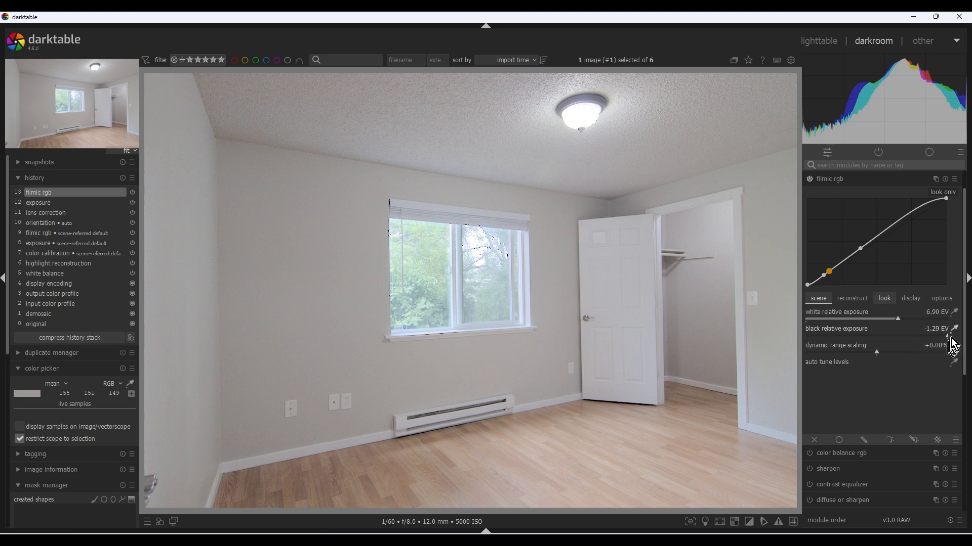
{"action": "mouse_move", "coordinate": [947, 338]}
{"action": "left_mouse_down"}
{"action": "mouse_move", "coordinate": [842, 341]}
{"action": "mouse_move", "coordinate": [934, 342]}
{"action": "left_mouse_up"}
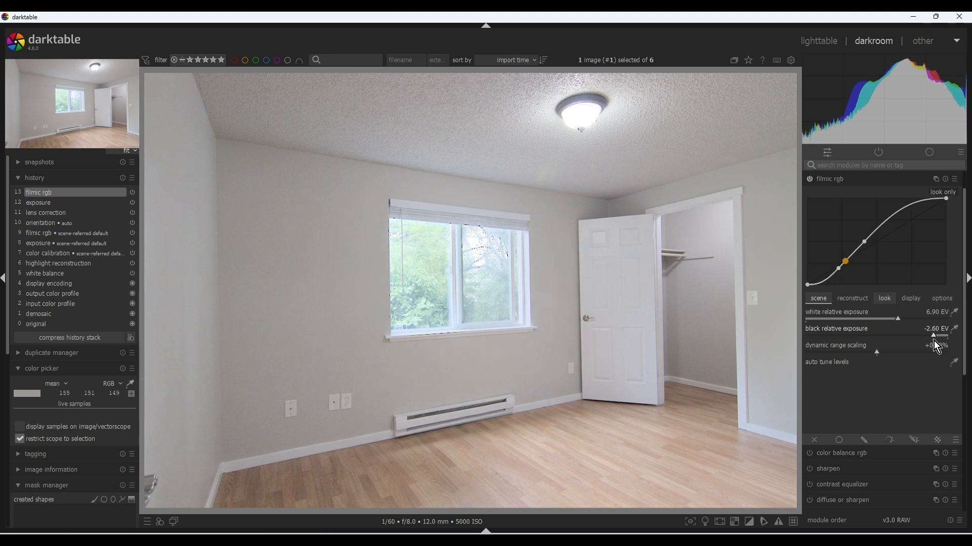
- Set filmic rgb's look contrast to about 1.121 and latitude to about 38.94%, and collapse the module
{"action": "left_click", "coordinate": [886, 299]}
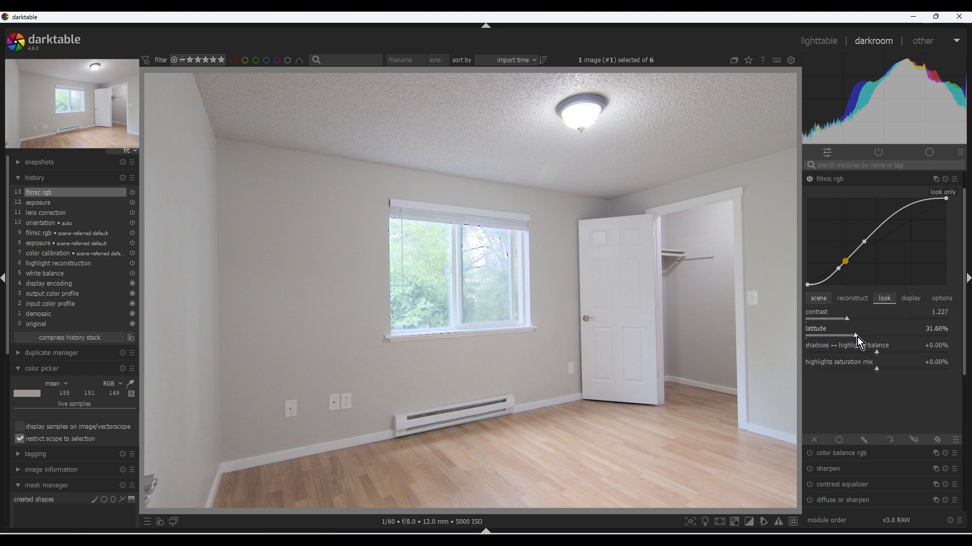
{"action": "left_click_drag", "start_coordinate": [857, 337], "coordinate": [859, 335]}
{"action": "left_click_drag", "start_coordinate": [847, 321], "coordinate": [867, 336]}
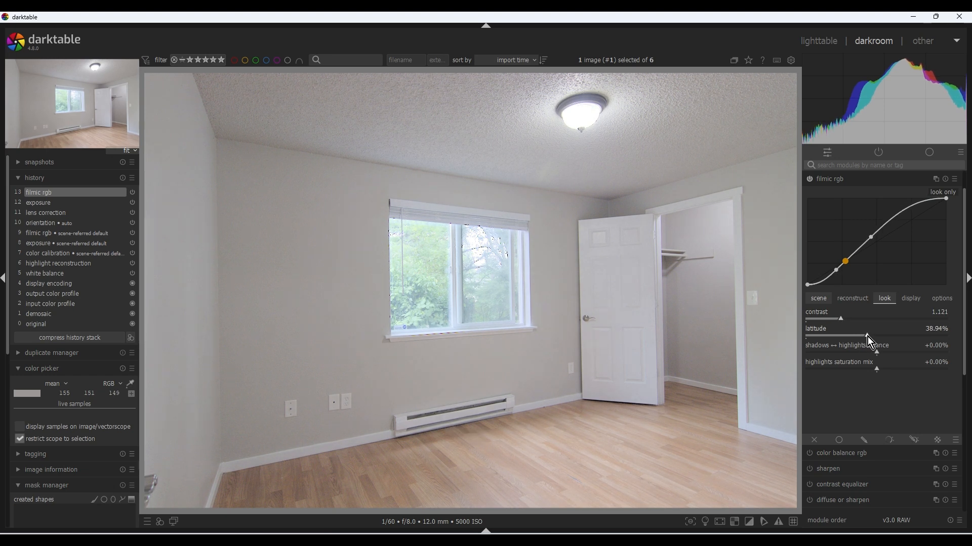
{"action": "left_click", "coordinate": [839, 179]}
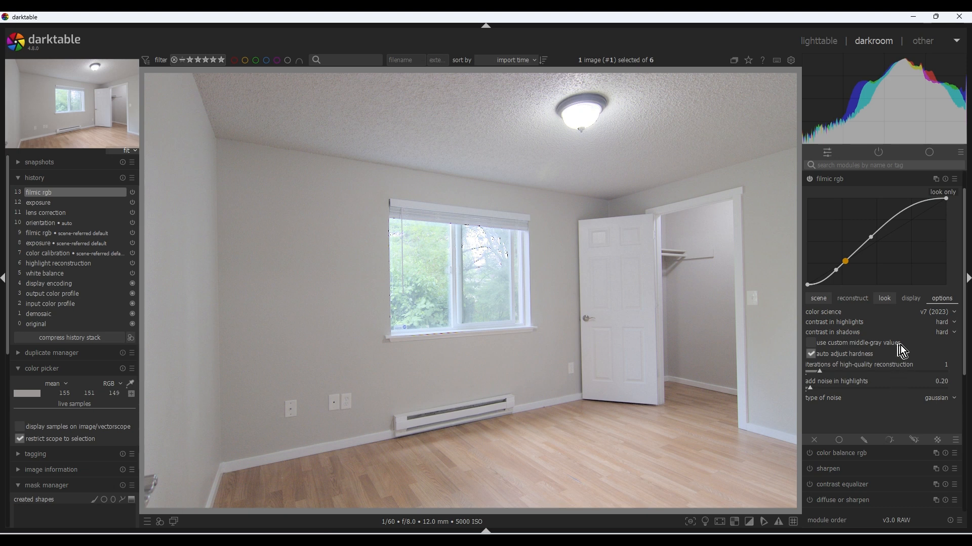
{"action": "left_click", "coordinate": [840, 180]}
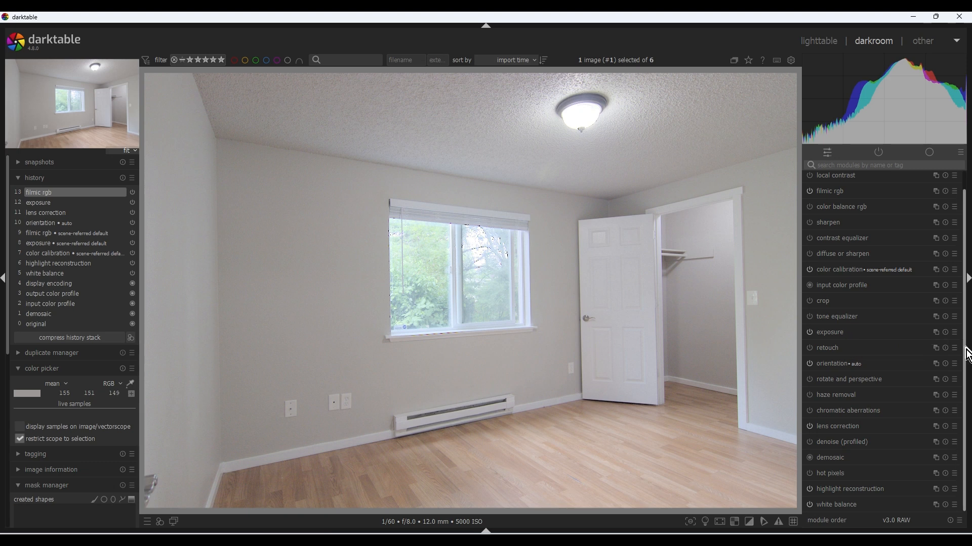
- Apply the "basic colorfulness: vibrant colors" preset in the color balance rgb module
{"action": "scroll", "coordinate": [967, 346], "scroll_direction": "up", "scroll_amount": 1}
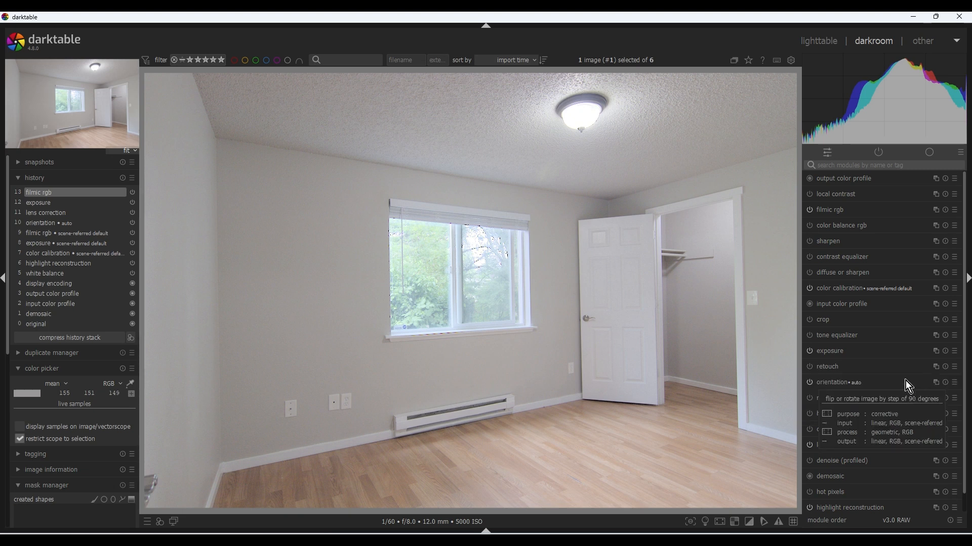
{"action": "left_click", "coordinate": [845, 225]}
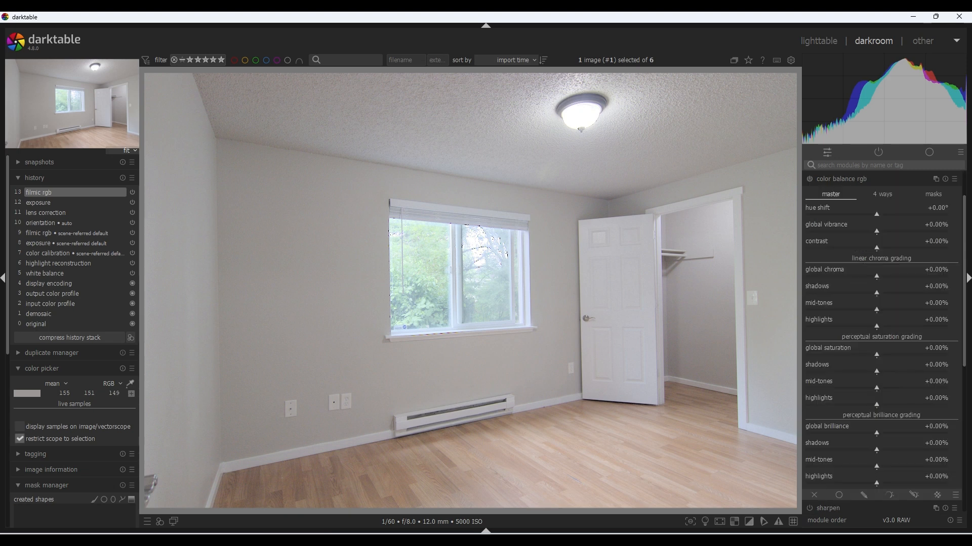
{"action": "left_click", "coordinate": [954, 179]}
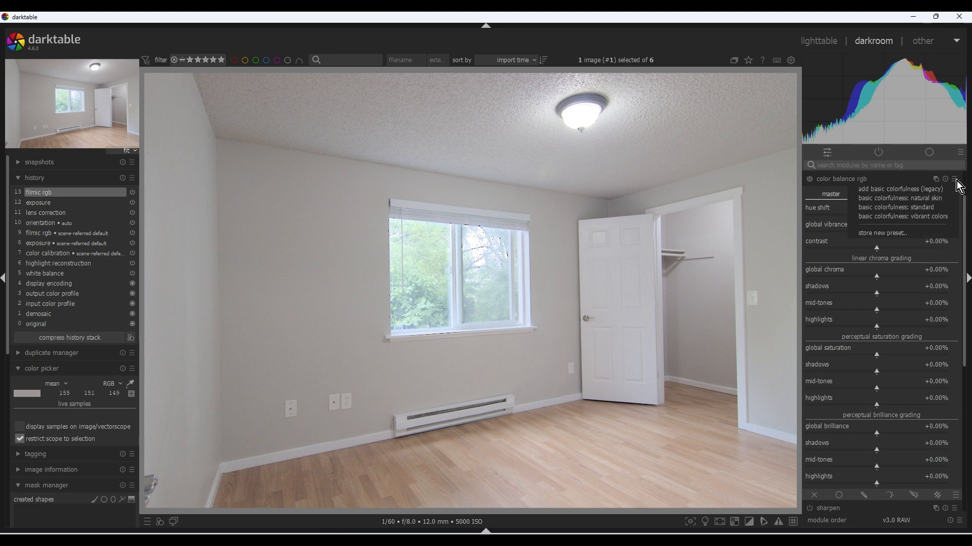
{"action": "left_click", "coordinate": [940, 219]}
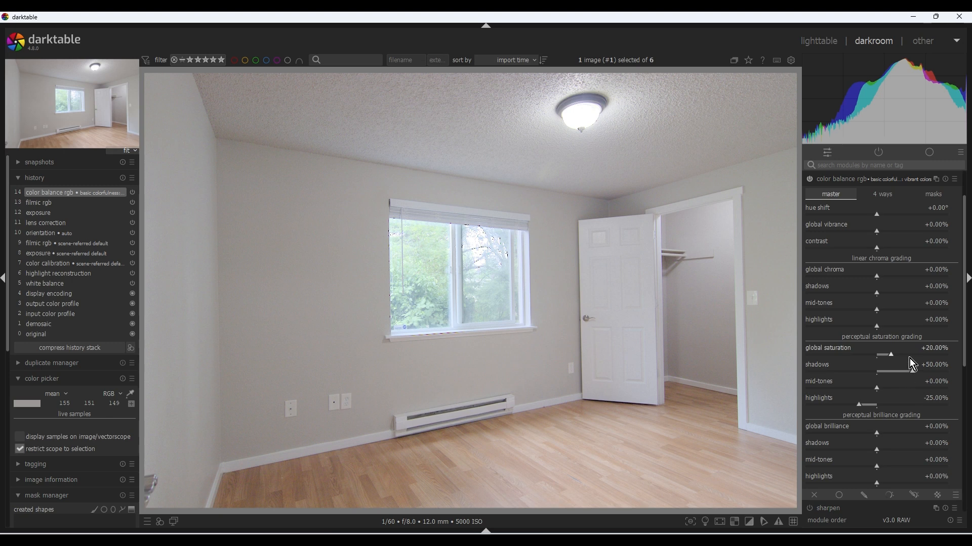
- Raise color balance rgb's global saturation to +26% in perceptual saturation grading and collapse the module
{"action": "scroll", "coordinate": [909, 356], "scroll_direction": "up", "scroll_amount": 1}
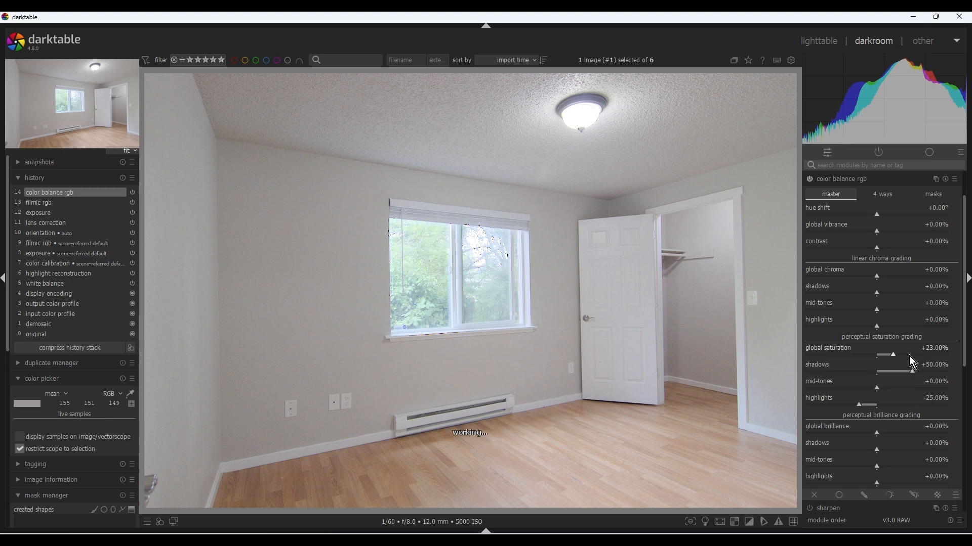
{"action": "scroll", "coordinate": [909, 356], "scroll_direction": "up", "scroll_amount": 1}
{"action": "left_click", "coordinate": [911, 369]}
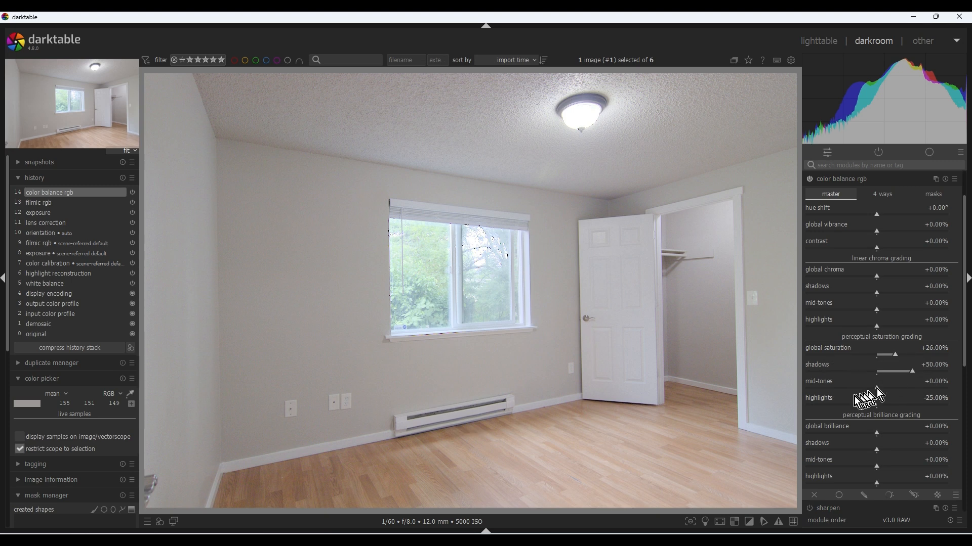
{"action": "left_click", "coordinate": [847, 181]}
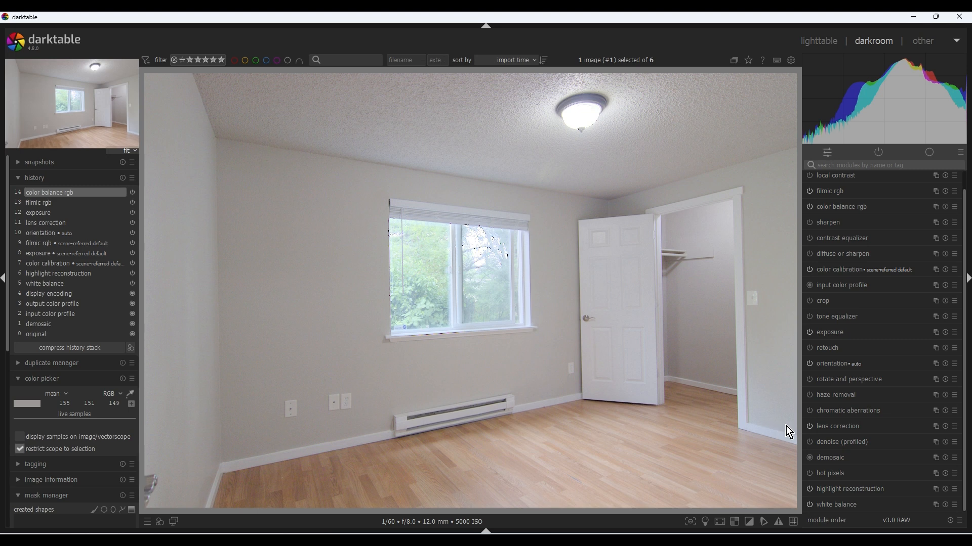
- Set the white balance in color calibration by sampling an area of the white door, and collapse the module
{"action": "left_click", "coordinate": [849, 269]}
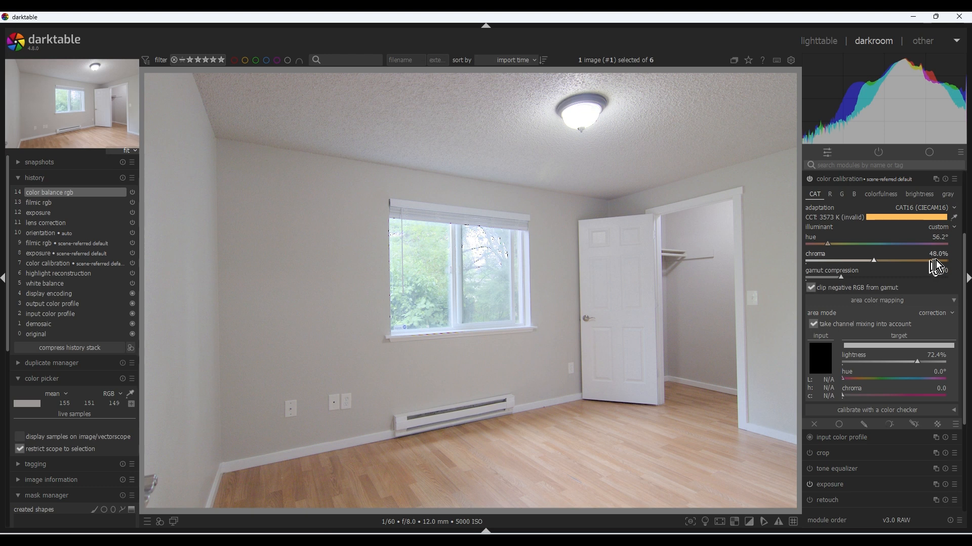
{"action": "left_click", "coordinate": [954, 217]}
{"action": "left_click_drag", "start_coordinate": [603, 243], "coordinate": [643, 338]}
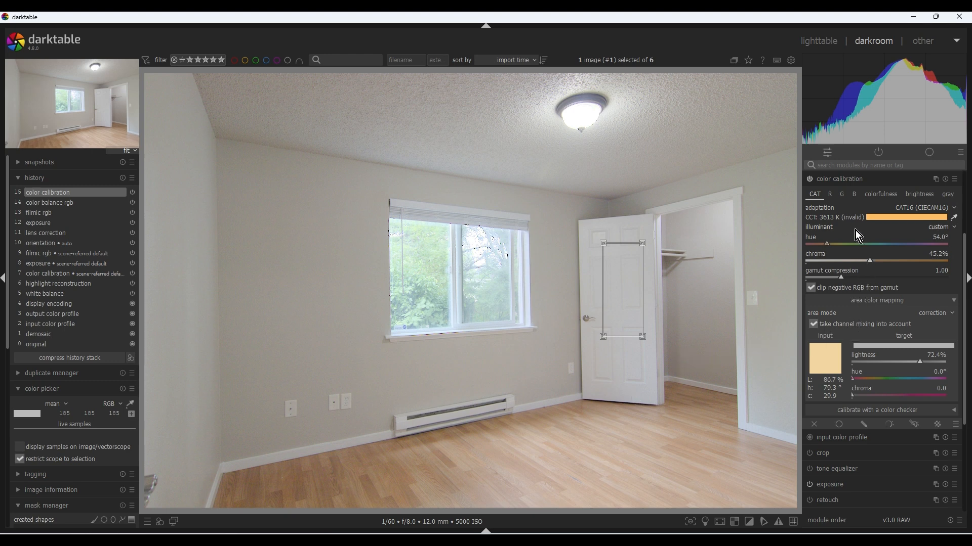
{"action": "left_click", "coordinate": [848, 180]}
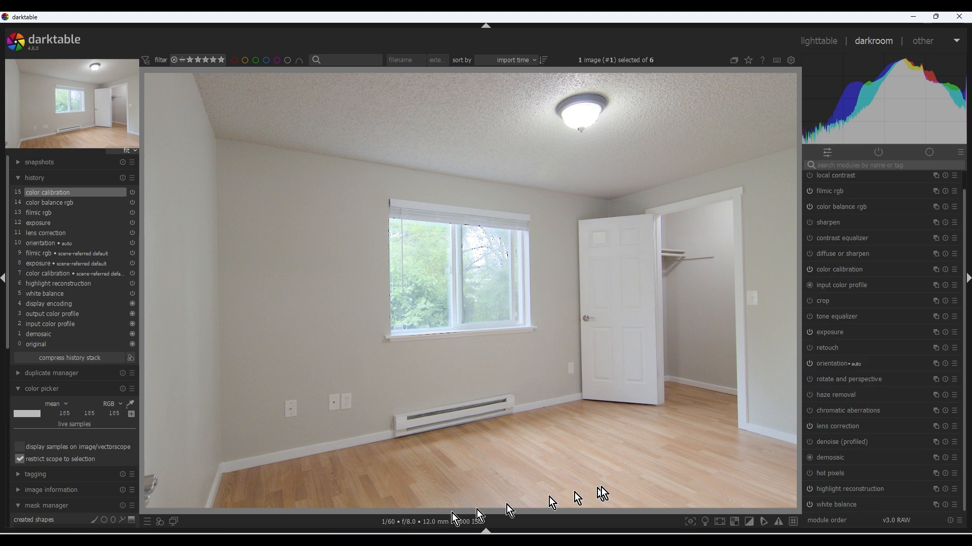
- Try AMaZE as the demosaic method and switch back to RCD
{"action": "left_click", "coordinate": [836, 459]}
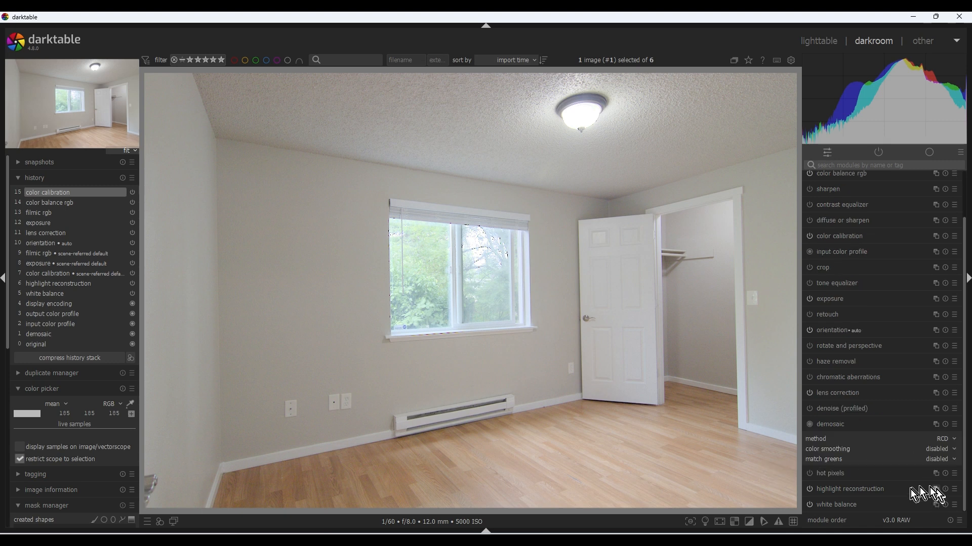
{"action": "left_click", "coordinate": [954, 439]}
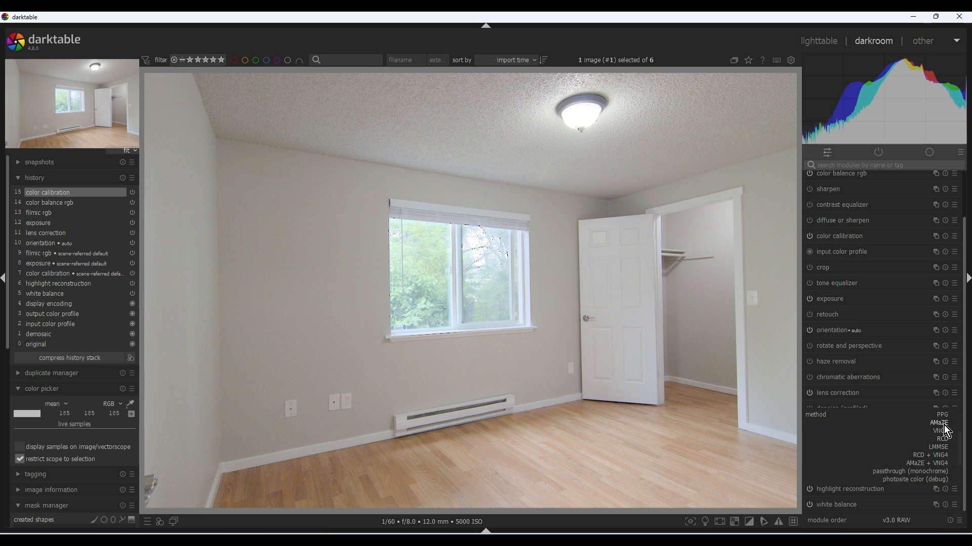
{"action": "left_click", "coordinate": [943, 424]}
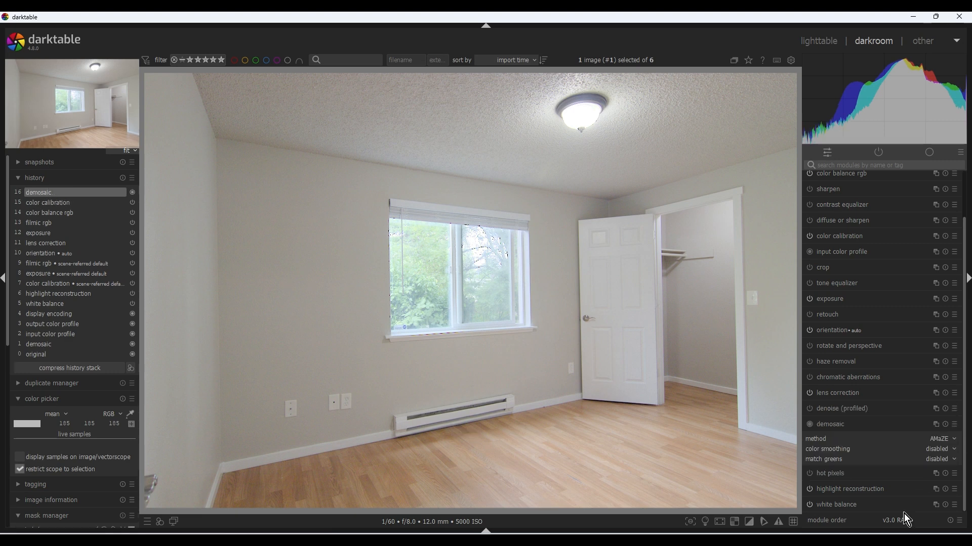
{"action": "left_click", "coordinate": [954, 440]}
{"action": "left_click", "coordinate": [942, 455]}
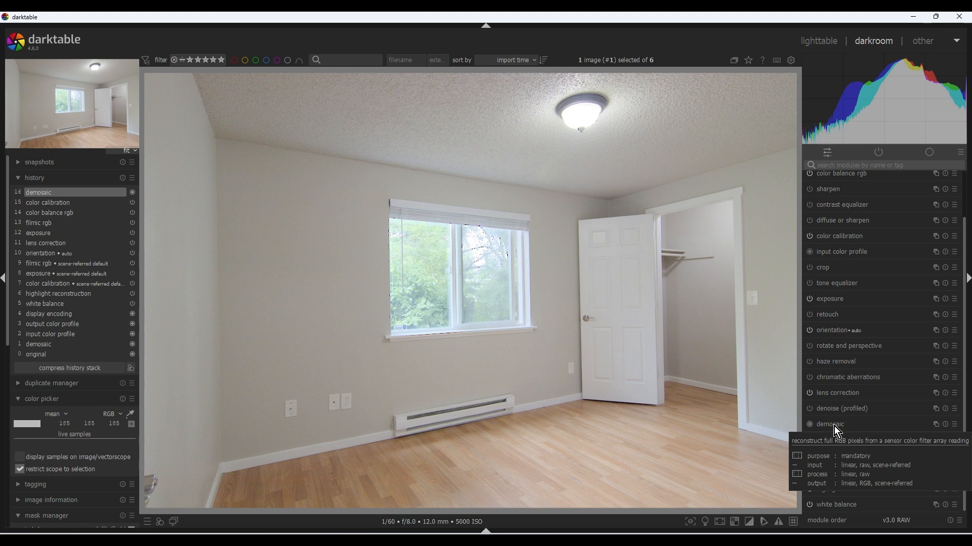
- Turn on the denoise (profiled) module to reduce the photo's noise
{"action": "scroll", "coordinate": [834, 426], "scroll_direction": "up", "scroll_amount": 2}
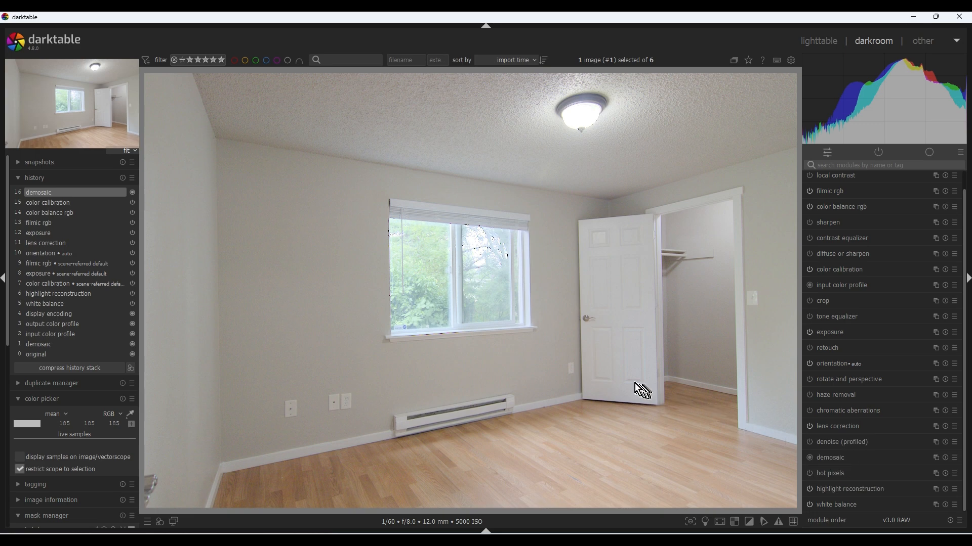
{"action": "scroll", "coordinate": [633, 384], "scroll_direction": "up", "scroll_amount": 3}
{"action": "scroll", "coordinate": [634, 384], "scroll_direction": "up", "scroll_amount": 3}
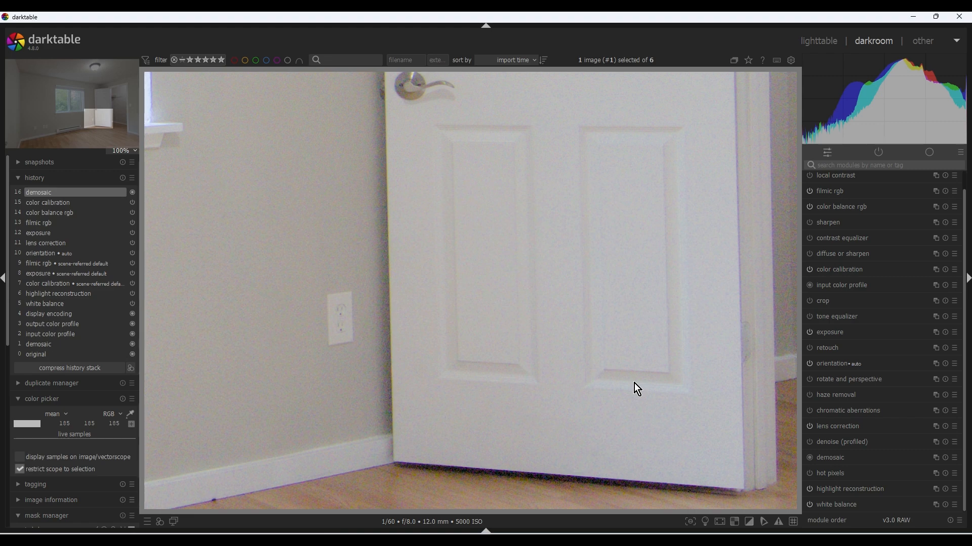
{"action": "scroll", "coordinate": [634, 383], "scroll_direction": "down", "scroll_amount": 6}
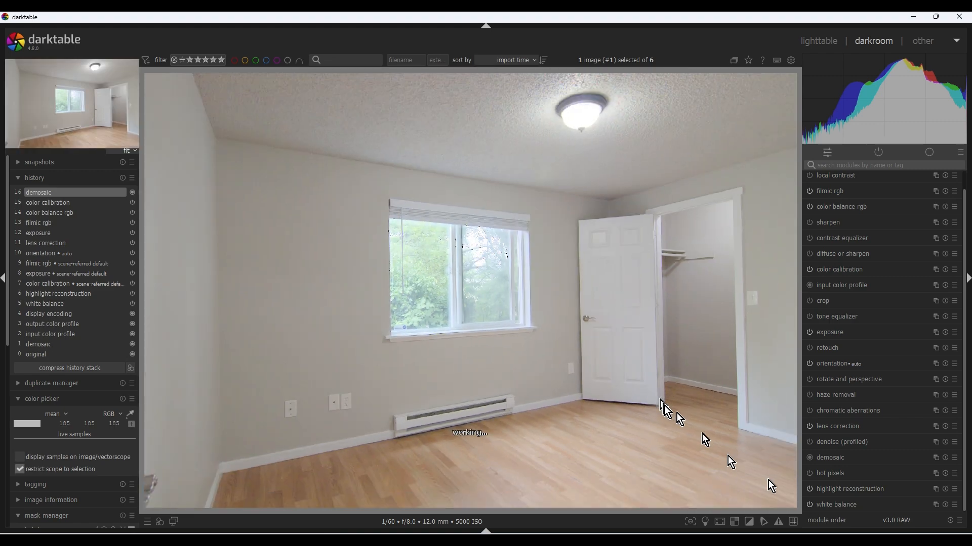
{"action": "left_click", "coordinate": [826, 441]}
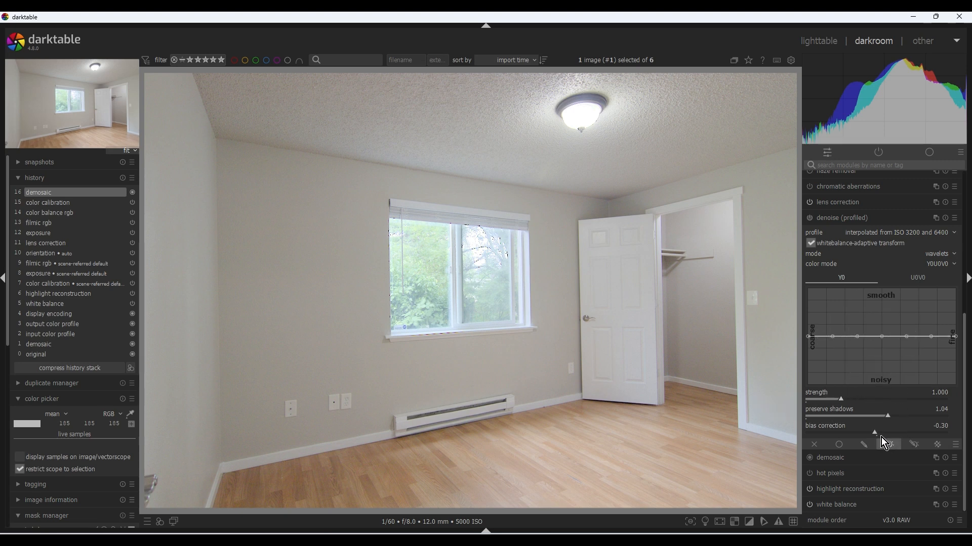
{"action": "left_click", "coordinate": [809, 218]}
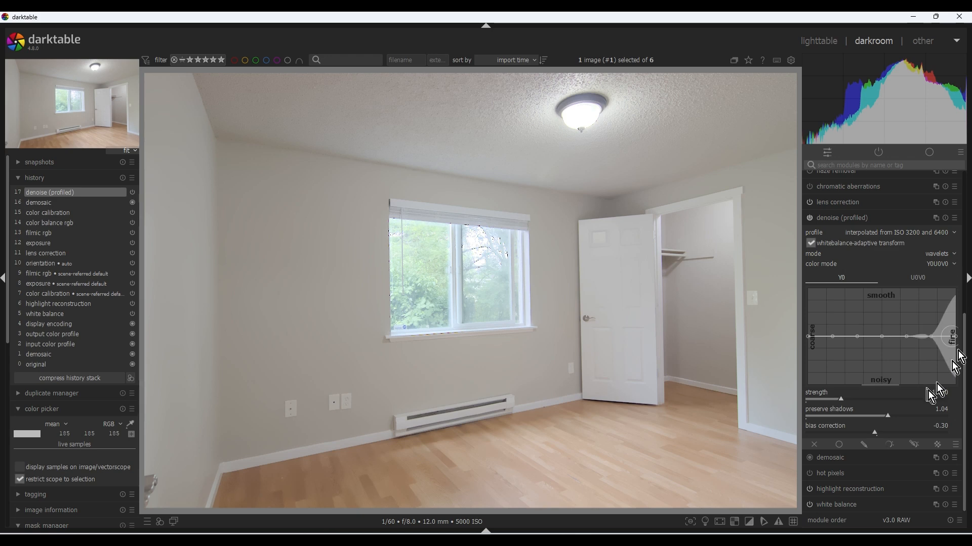
- Try the wavelets auto mode in denoise (profiled) and switch back to wavelets
{"action": "left_click", "coordinate": [954, 217]}
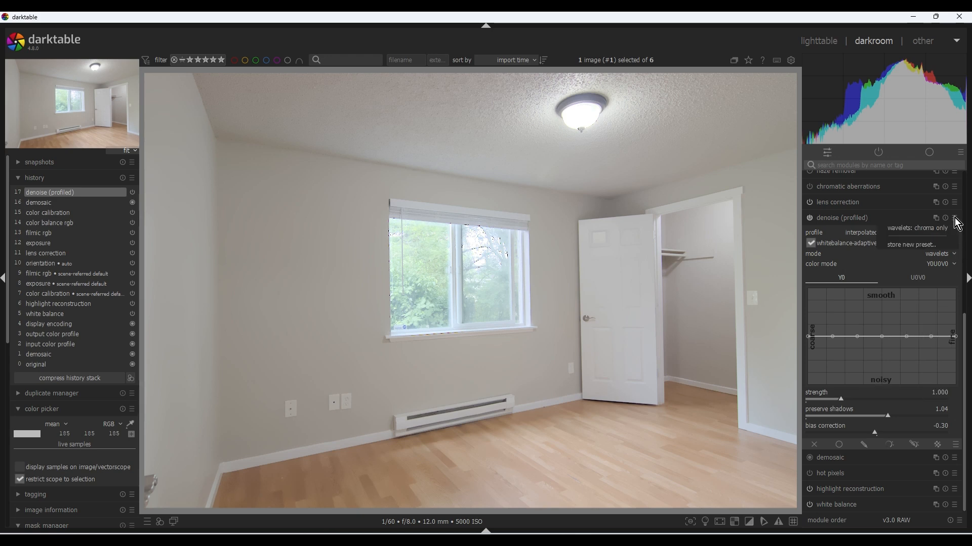
{"action": "left_click", "coordinate": [955, 219]}
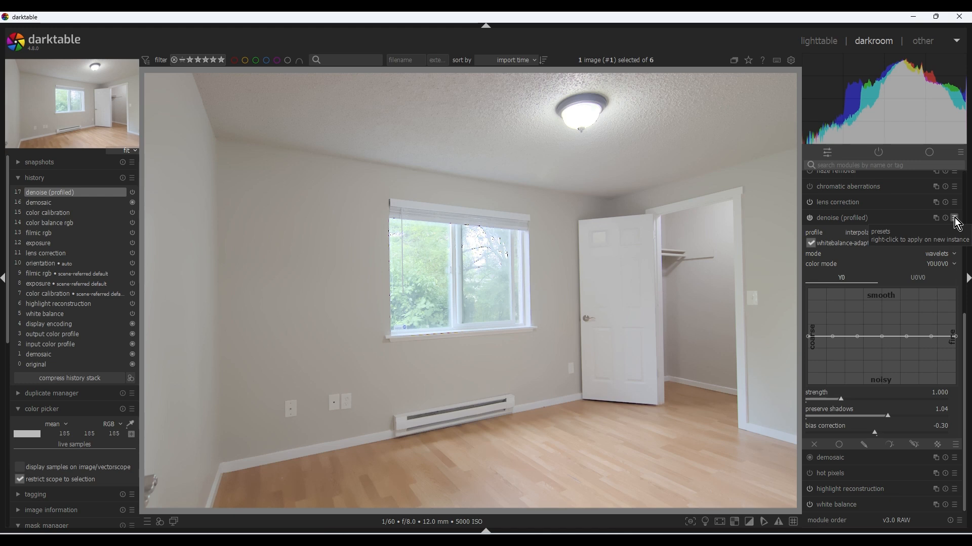
{"action": "left_click", "coordinate": [958, 260]}
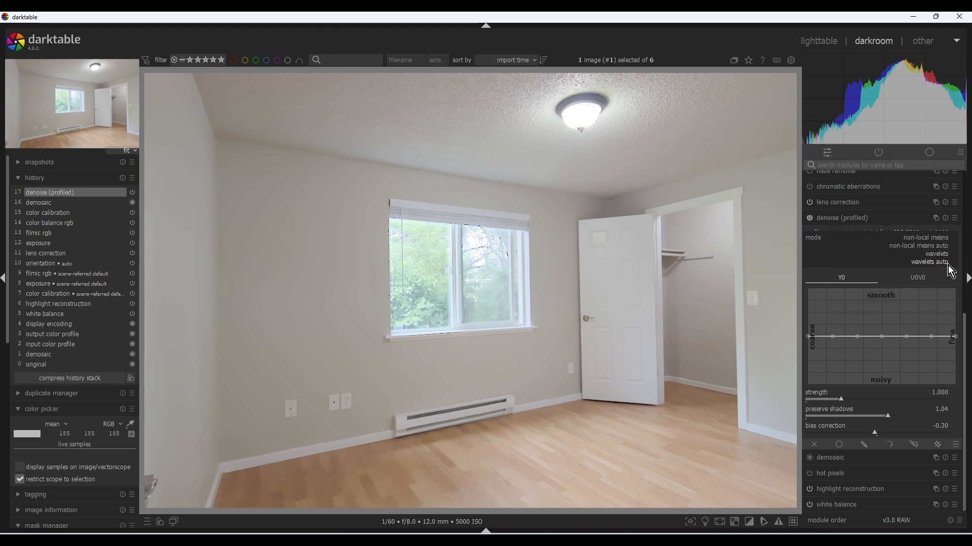
{"action": "left_click", "coordinate": [950, 263]}
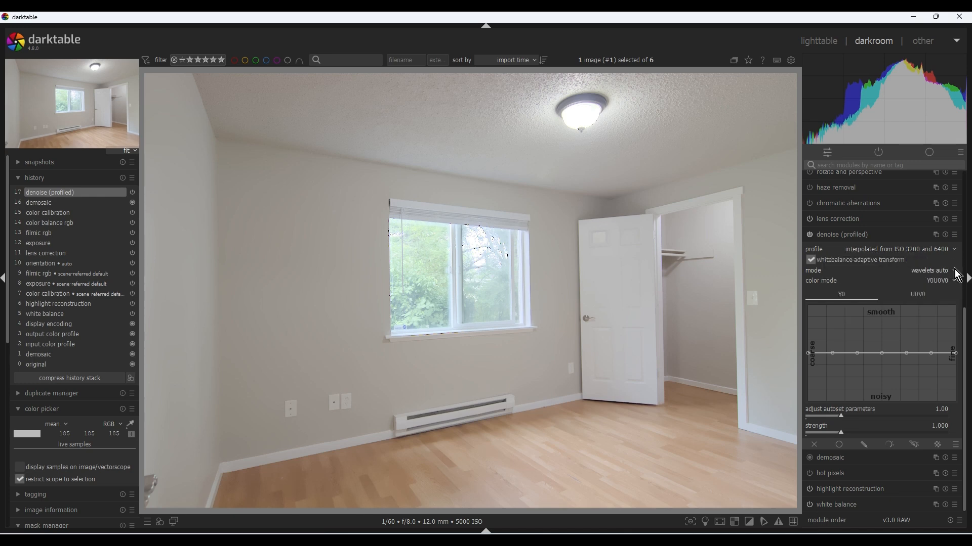
{"action": "left_click", "coordinate": [955, 273]}
{"action": "left_click", "coordinate": [951, 262]}
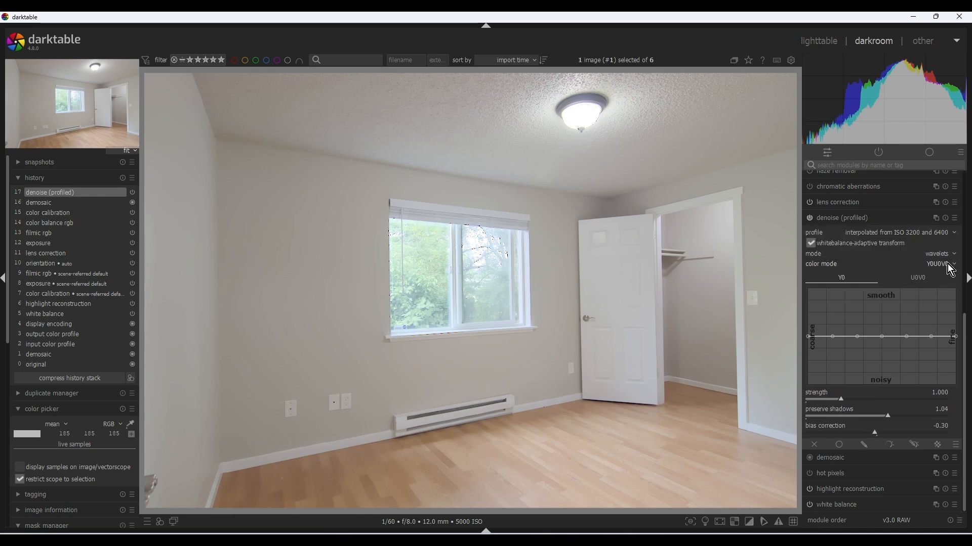
- Collapse denoise (profiled) and apply the denoise & sharpen preset in the contrast equalizer module
{"action": "left_click", "coordinate": [860, 221]}
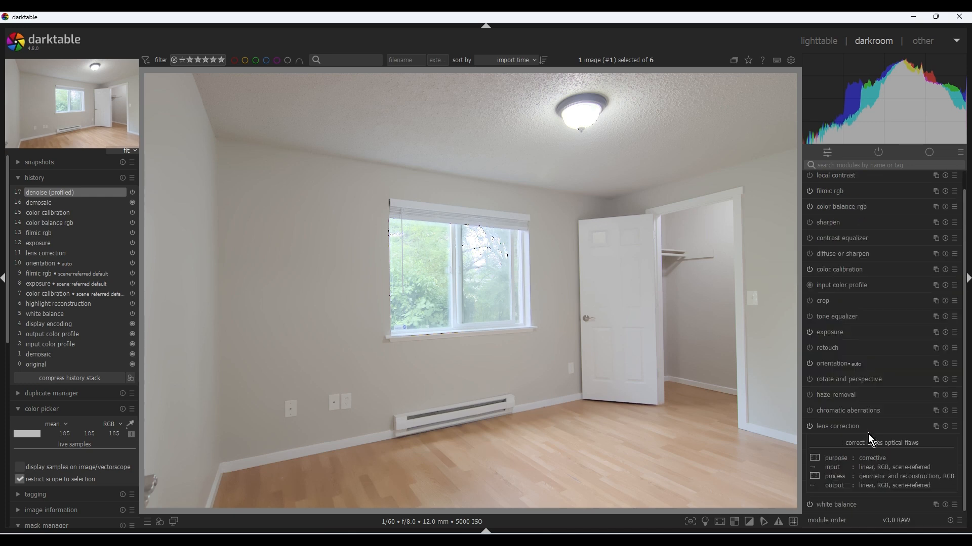
{"action": "left_click", "coordinate": [865, 239]}
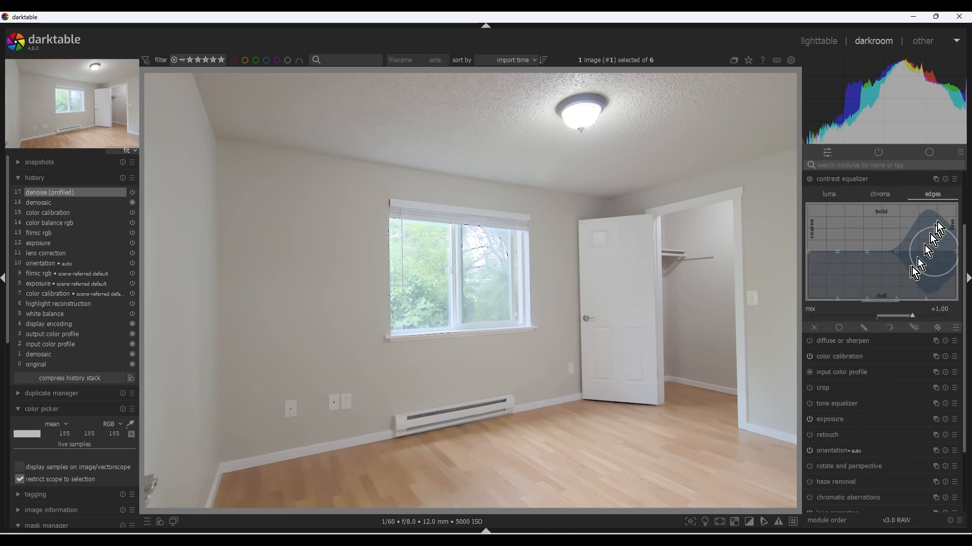
{"action": "left_click", "coordinate": [954, 180]}
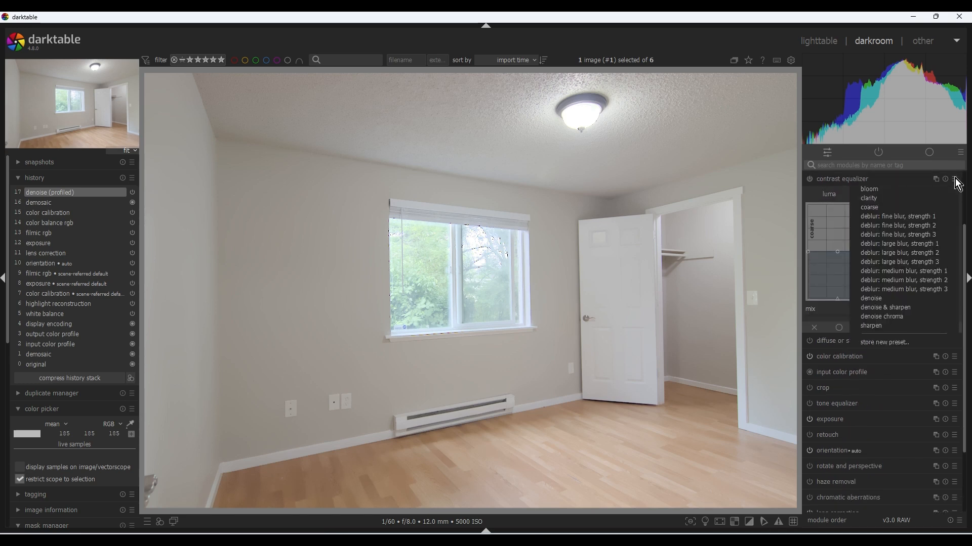
{"action": "left_click", "coordinate": [898, 309]}
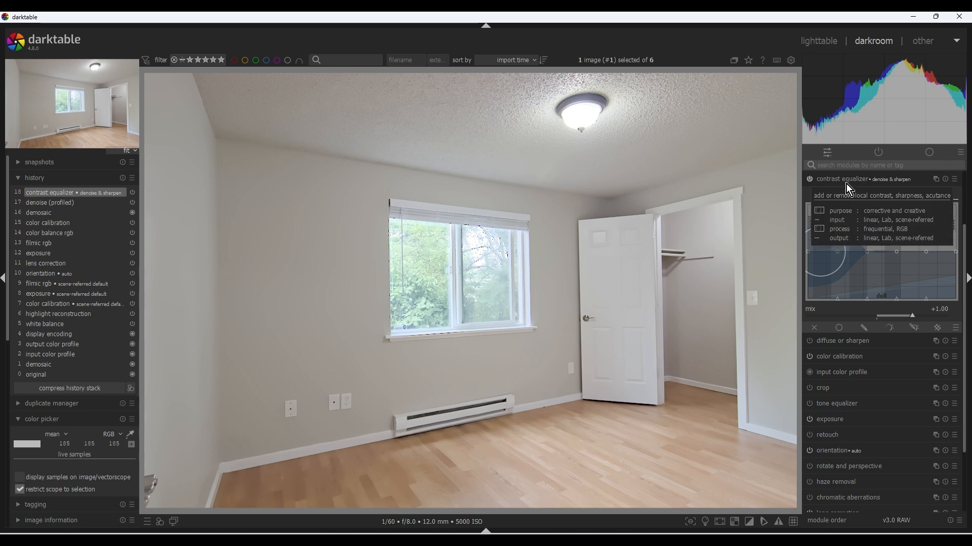
- Compare the photo with the contrast equalizer switched off and on, and collapse the module
{"action": "left_click", "coordinate": [809, 180]}
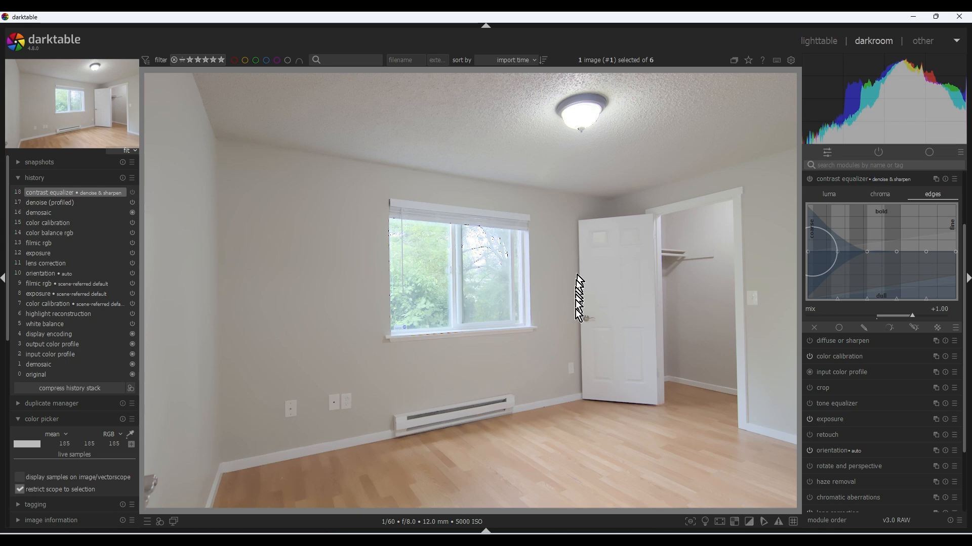
{"action": "left_click", "coordinate": [810, 179]}
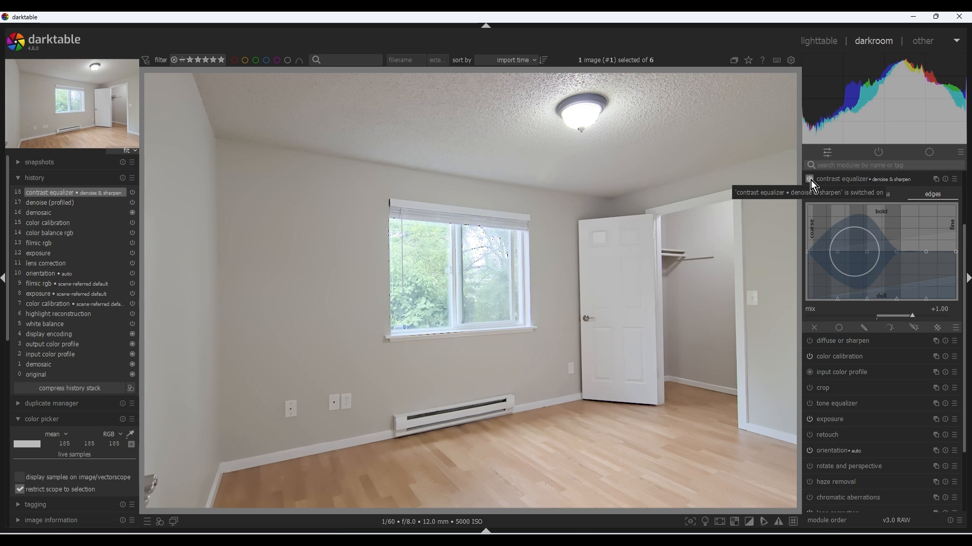
{"action": "left_click", "coordinate": [852, 183]}
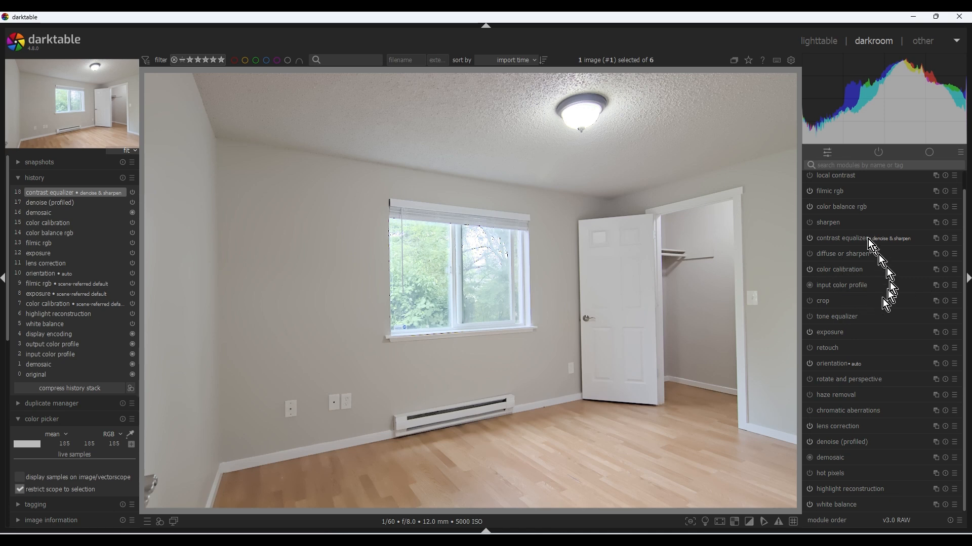
- Turn on the local contrast and sharpen modules, comparing the photo with sharpen off and on
{"action": "left_click", "coordinate": [810, 177]}
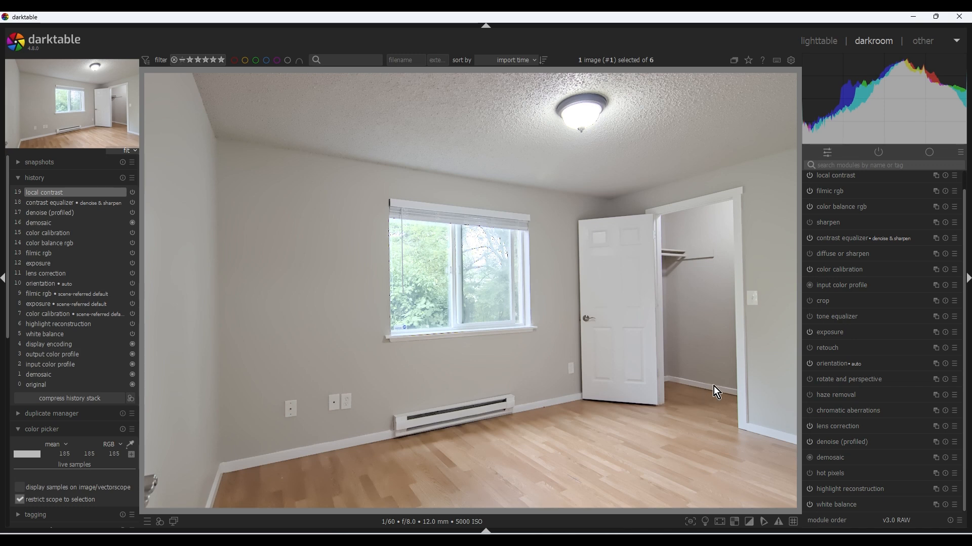
{"action": "left_click", "coordinate": [809, 223]}
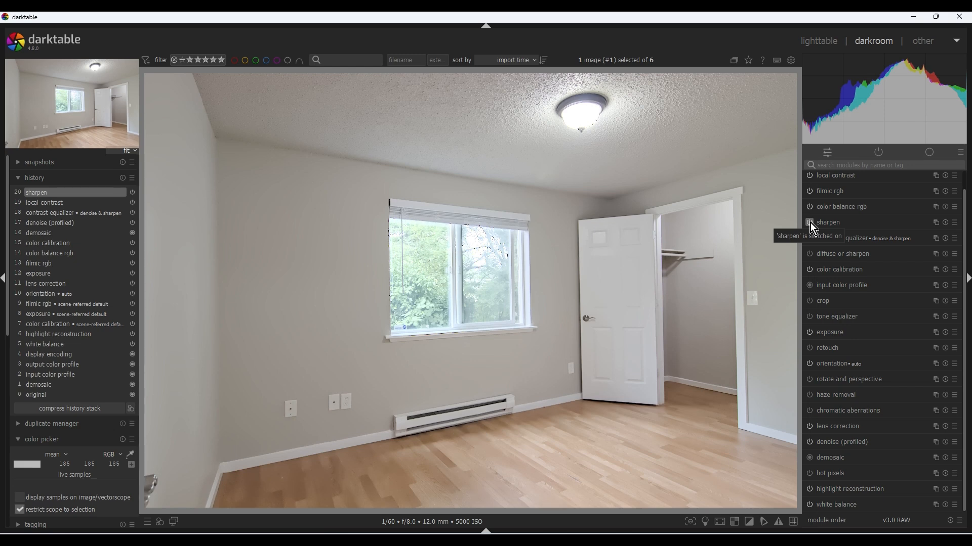
{"action": "left_click", "coordinate": [810, 223]}
{"action": "left_click", "coordinate": [809, 224]}
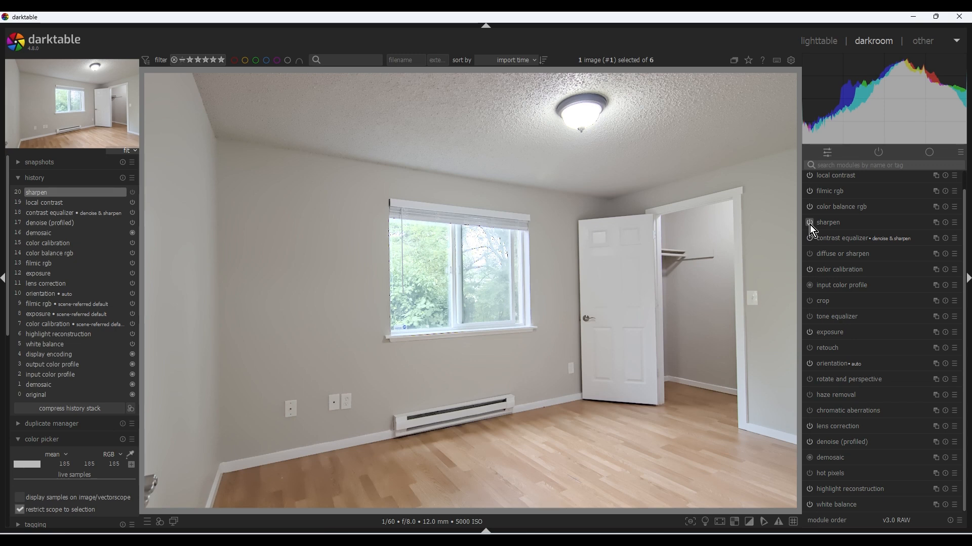
- Compare the door handle and wall at 100% with the sharpen module switched off and on
{"action": "scroll", "coordinate": [577, 372], "scroll_direction": "up", "scroll_amount": 5}
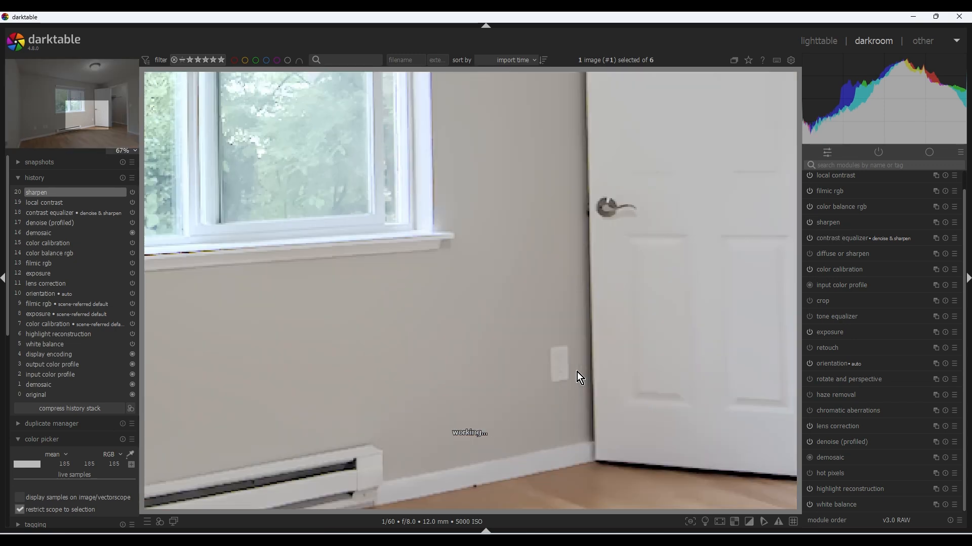
{"action": "left_click_drag", "start_coordinate": [631, 241], "coordinate": [602, 326]}
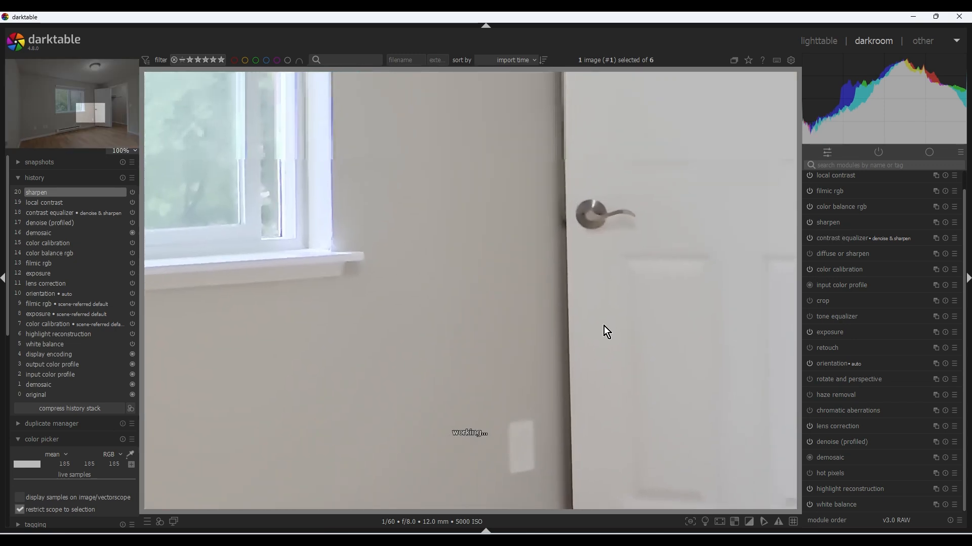
{"action": "left_click", "coordinate": [810, 223]}
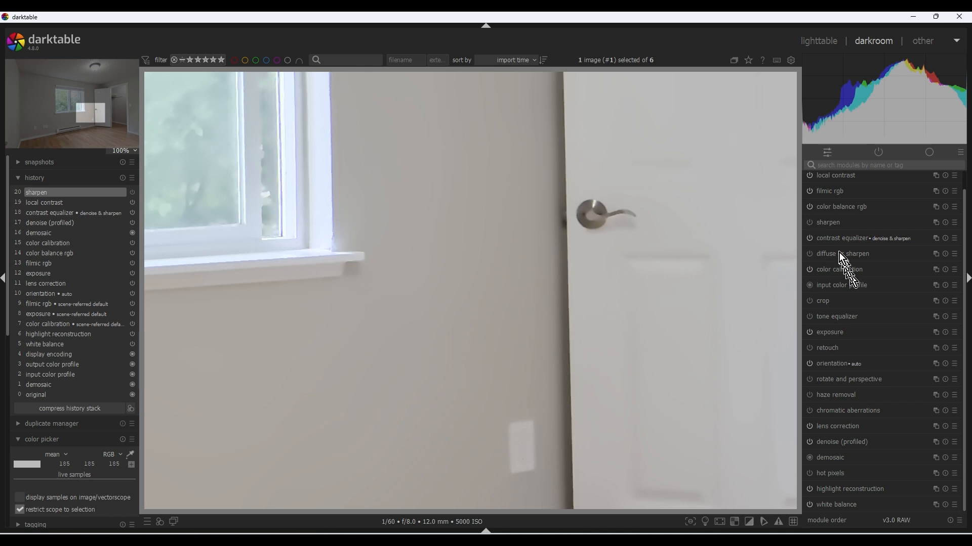
{"action": "left_click", "coordinate": [809, 223]}
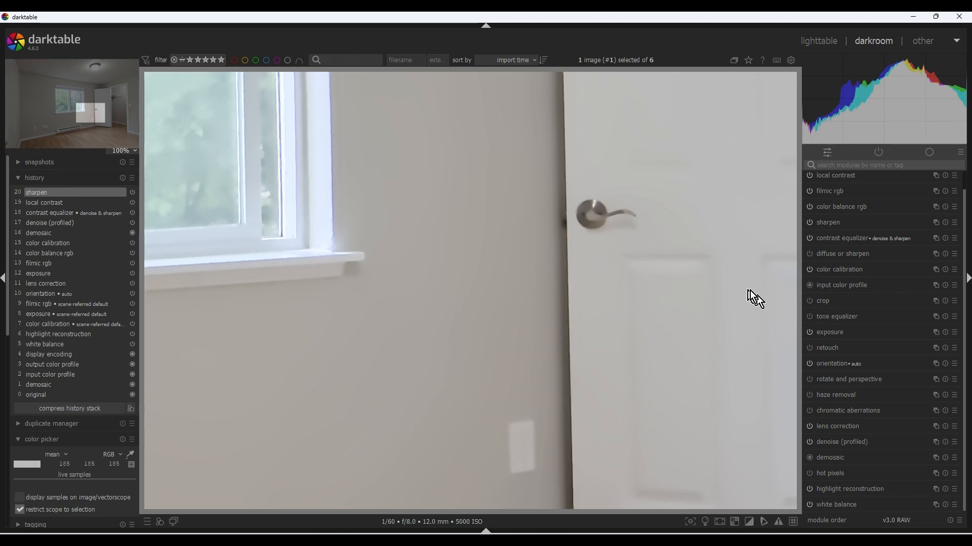
{"action": "scroll", "coordinate": [718, 283], "scroll_direction": "down", "scroll_amount": 4}
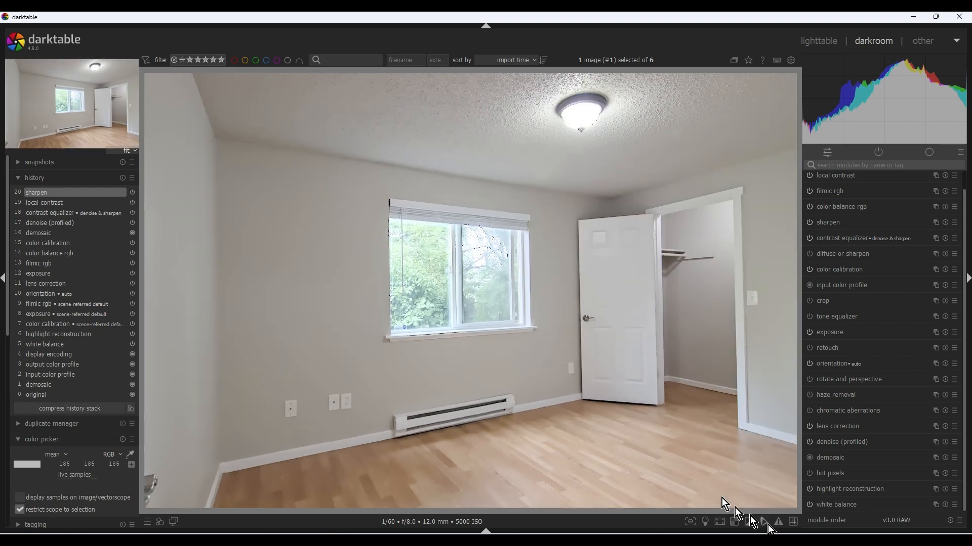
- Inspect the bright window and show the clipped highlights in false color from the highlight reconstruction module
{"action": "scroll", "coordinate": [494, 332], "scroll_direction": "up", "scroll_amount": 2}
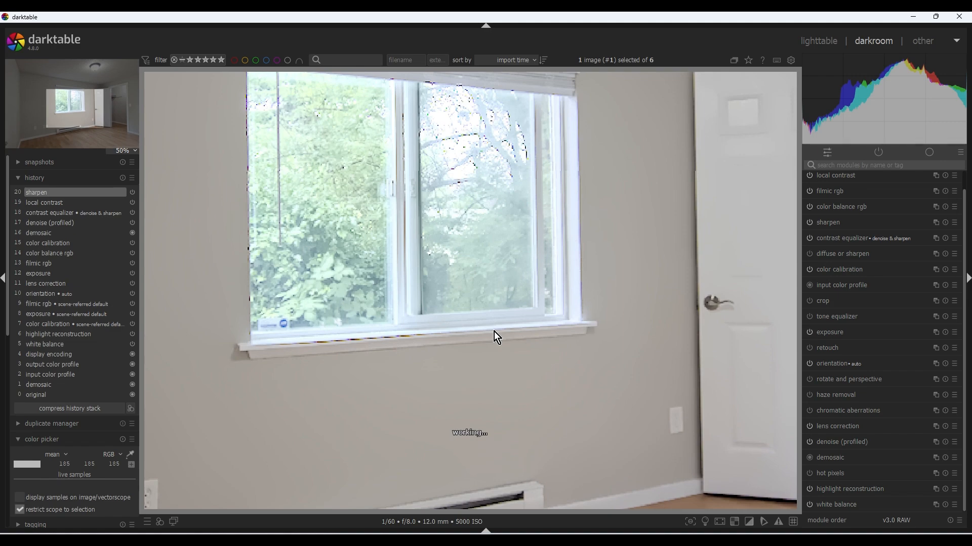
{"action": "scroll", "coordinate": [573, 381], "scroll_direction": "up", "scroll_amount": 2}
{"action": "scroll", "coordinate": [572, 382], "scroll_direction": "up", "scroll_amount": 1}
{"action": "left_click_drag", "start_coordinate": [558, 310], "coordinate": [550, 434]}
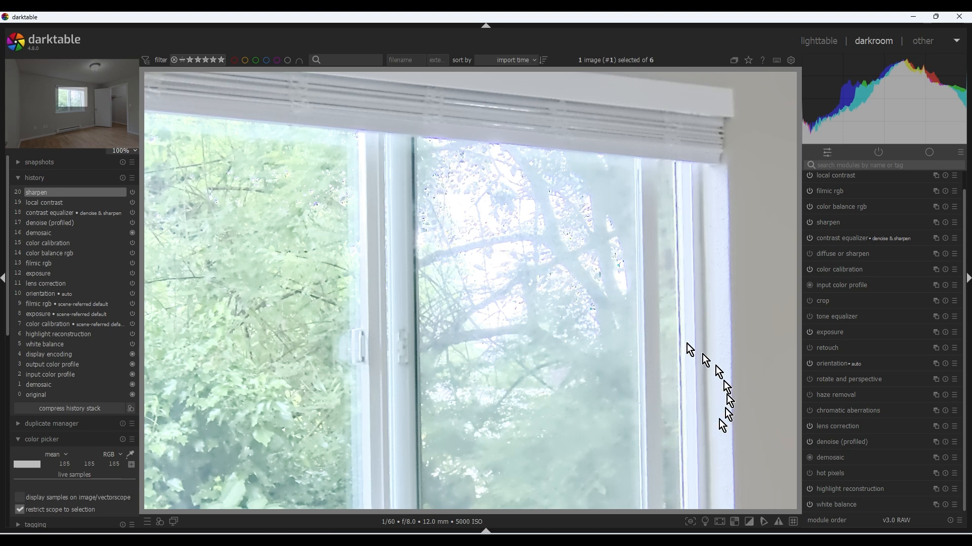
{"action": "left_click", "coordinate": [907, 488]}
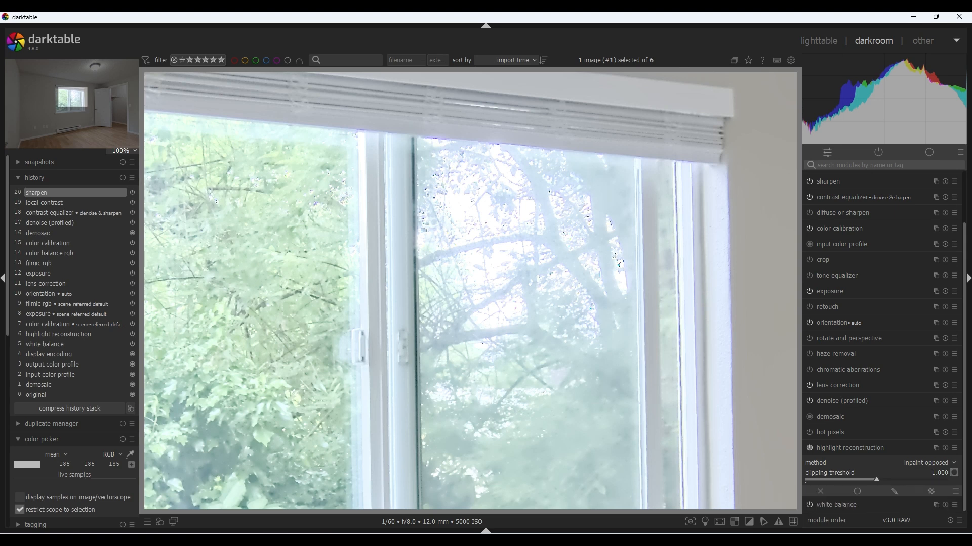
{"action": "left_click", "coordinate": [955, 474]}
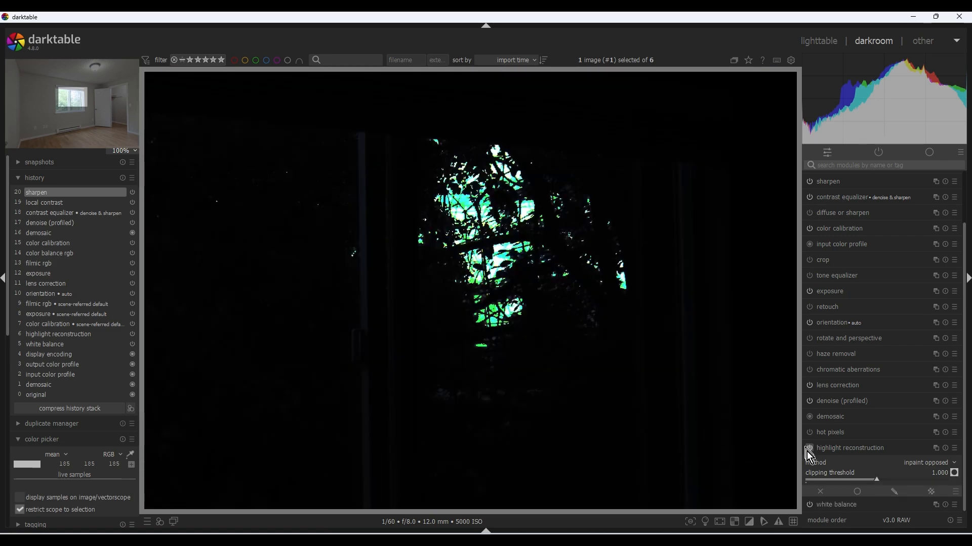
{"action": "scroll", "coordinate": [604, 397], "scroll_direction": "down", "scroll_amount": 3}
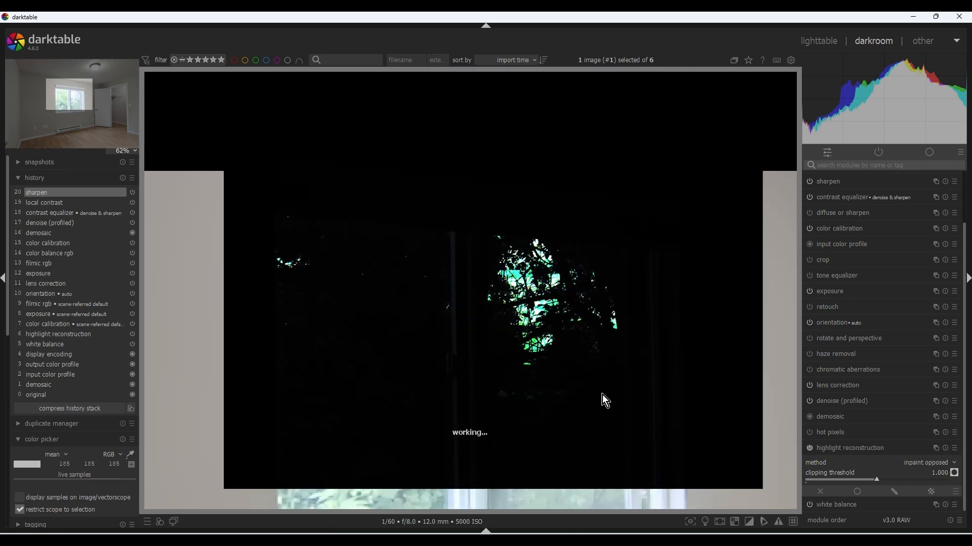
{"action": "scroll", "coordinate": [602, 395], "scroll_direction": "down", "scroll_amount": 1}
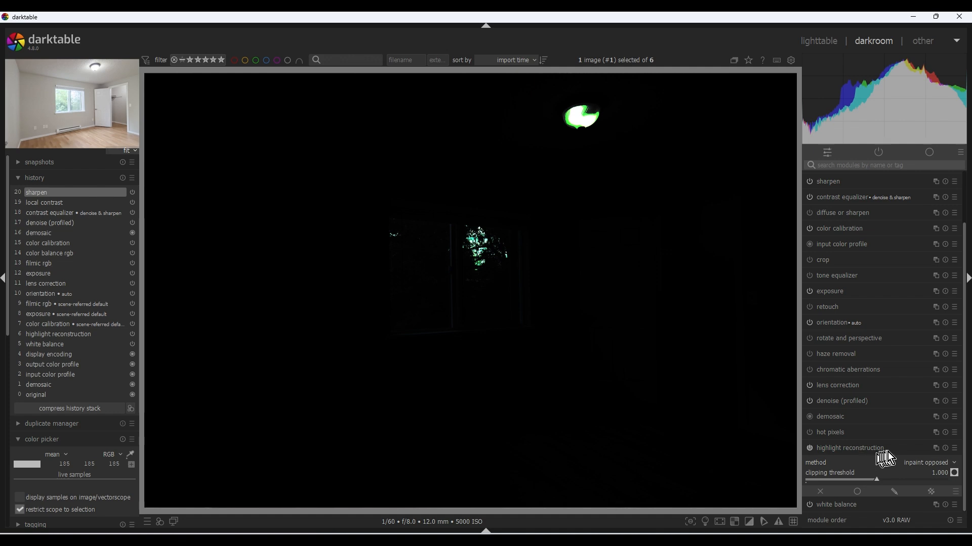
- Try highlight reconstruction clipping thresholds of 0.085 and 0.950, and set the threshold back to 1
{"action": "left_click_drag", "start_coordinate": [876, 481], "coordinate": [842, 479]}
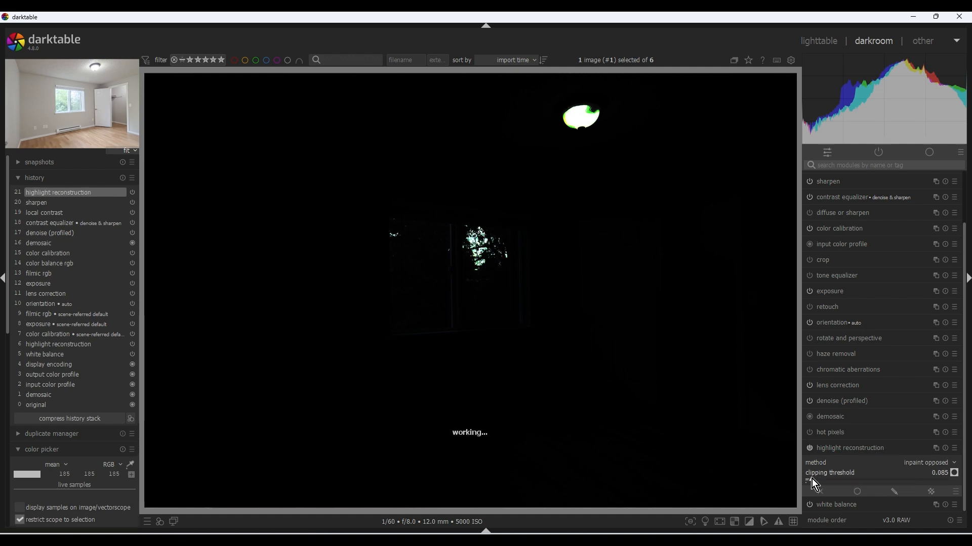
{"action": "left_click_drag", "start_coordinate": [812, 479], "coordinate": [873, 483]}
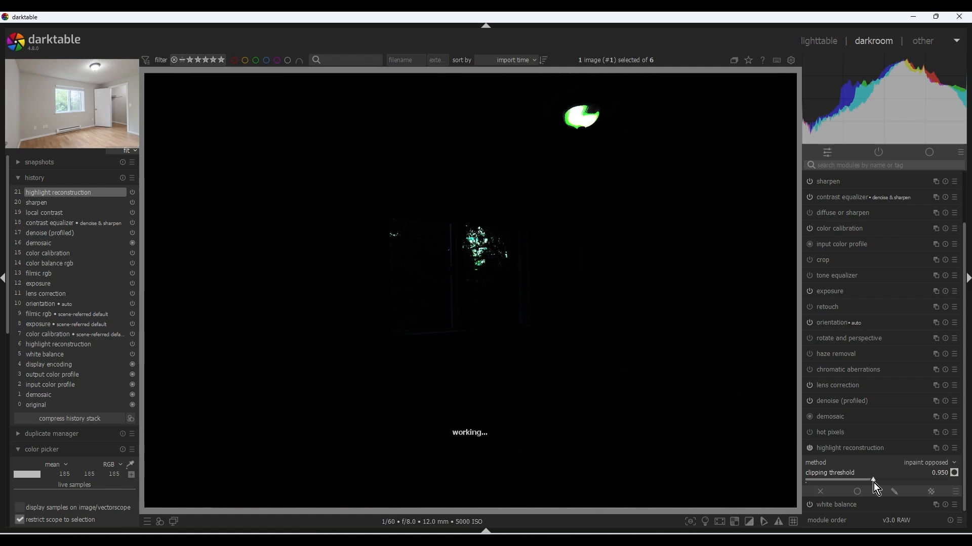
{"action": "right_click", "coordinate": [939, 475]}
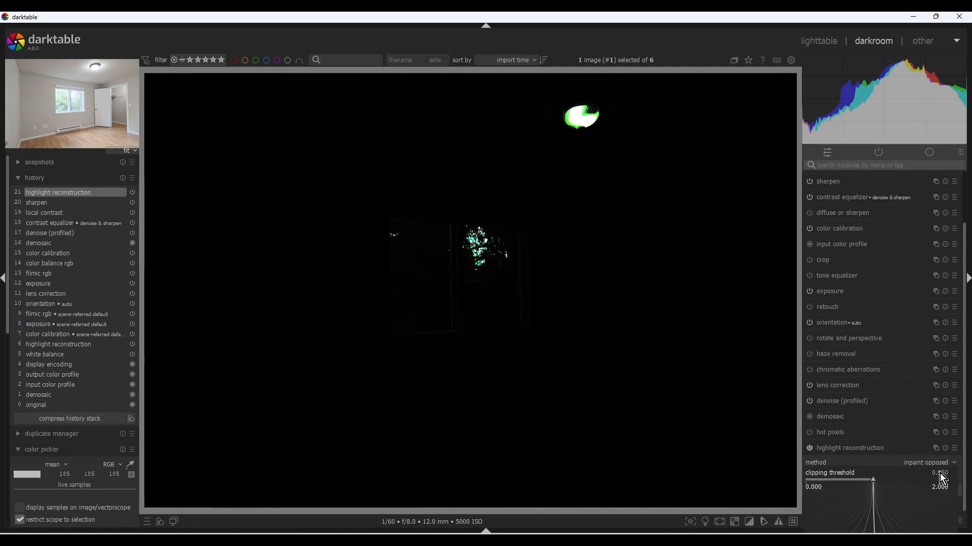
{"action": "type", "text": "1"}
{"action": "key", "text": "Return"}
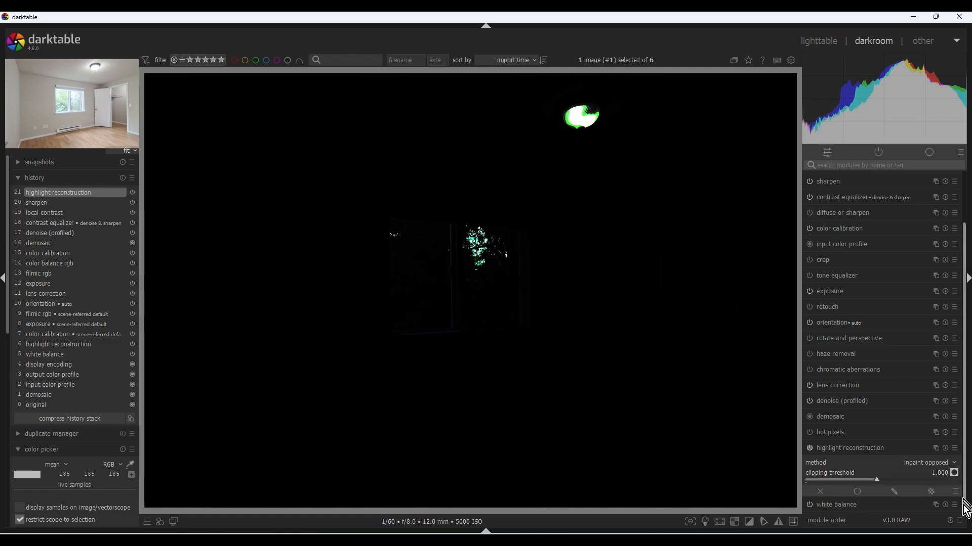
- Hide the false-color clipped highlights display of the highlight reconstruction module
{"action": "left_click", "coordinate": [953, 466]}
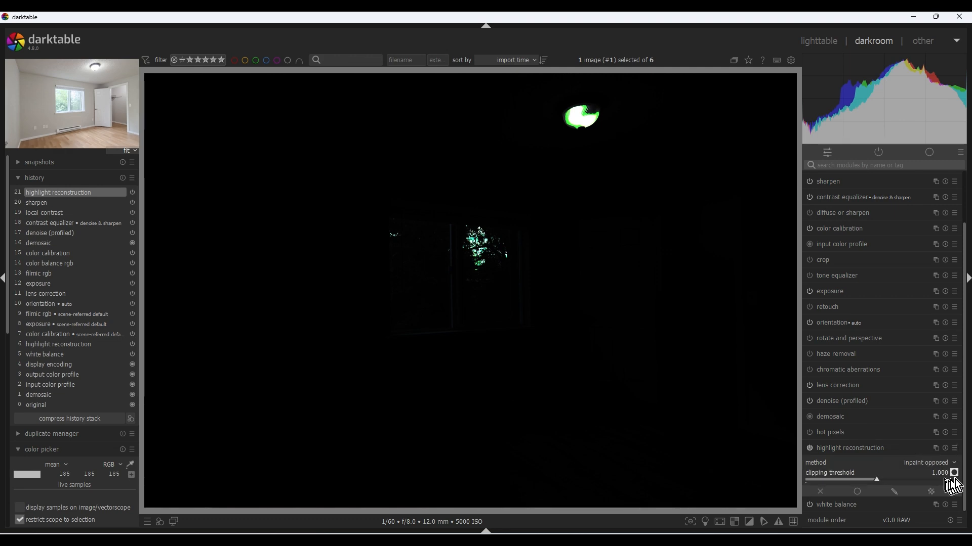
{"action": "left_click", "coordinate": [954, 473]}
{"action": "left_click", "coordinate": [955, 473]}
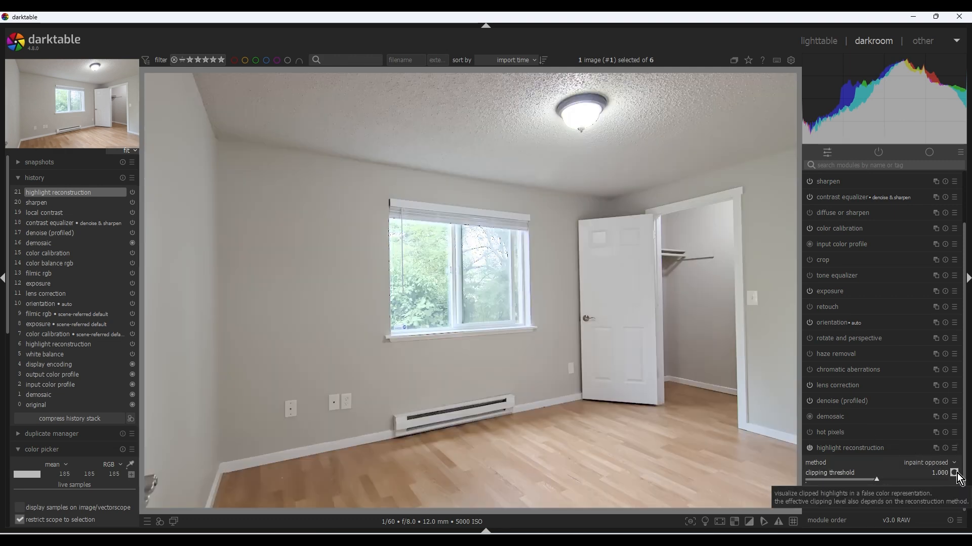
- Try reconstruct in LCh as the highlight reconstruction method while viewing the window at 100%
{"action": "scroll", "coordinate": [581, 392], "scroll_direction": "up", "scroll_amount": 3}
{"action": "left_click_drag", "start_coordinate": [518, 304], "coordinate": [602, 444]}
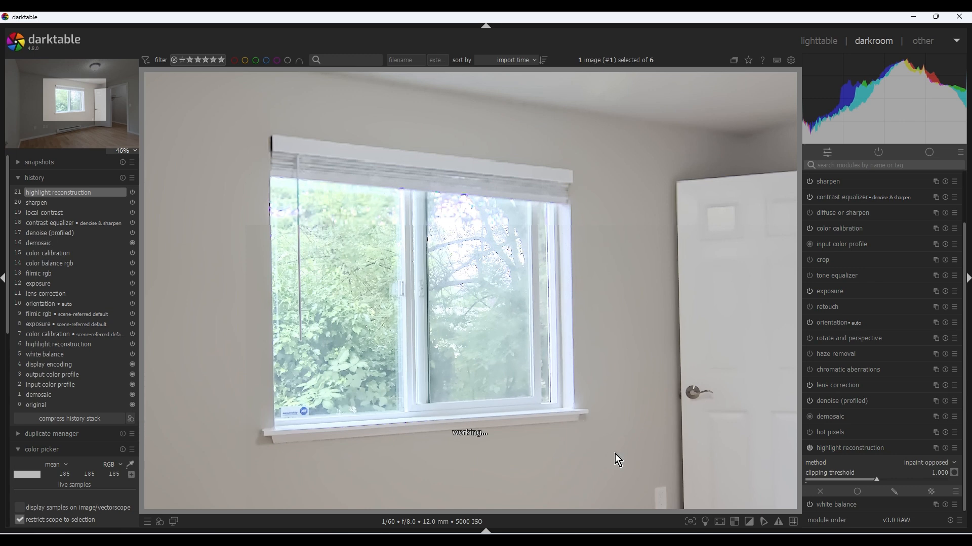
{"action": "scroll", "coordinate": [460, 253], "scroll_direction": "up", "scroll_amount": 3}
{"action": "scroll", "coordinate": [461, 253], "scroll_direction": "up", "scroll_amount": 1}
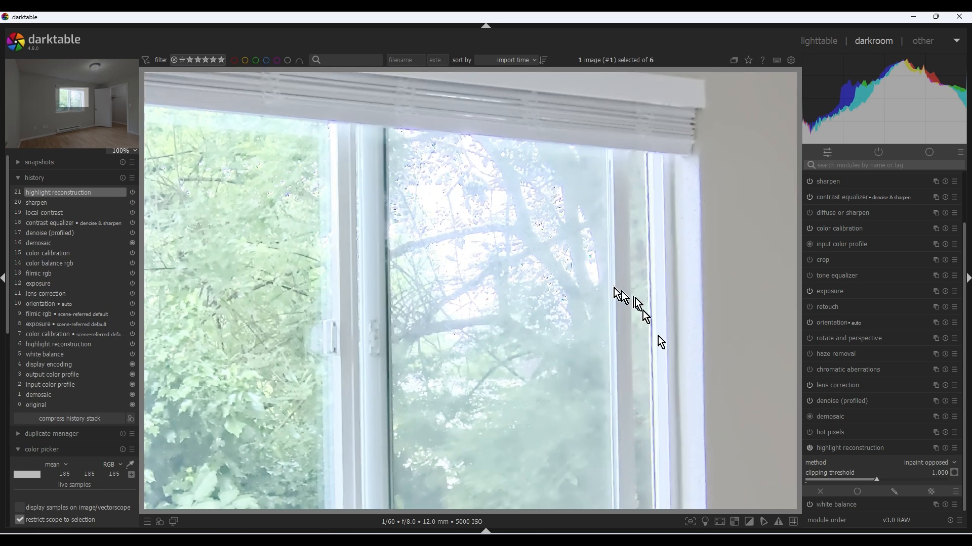
{"action": "left_click", "coordinate": [954, 450]}
{"action": "left_click", "coordinate": [954, 450]}
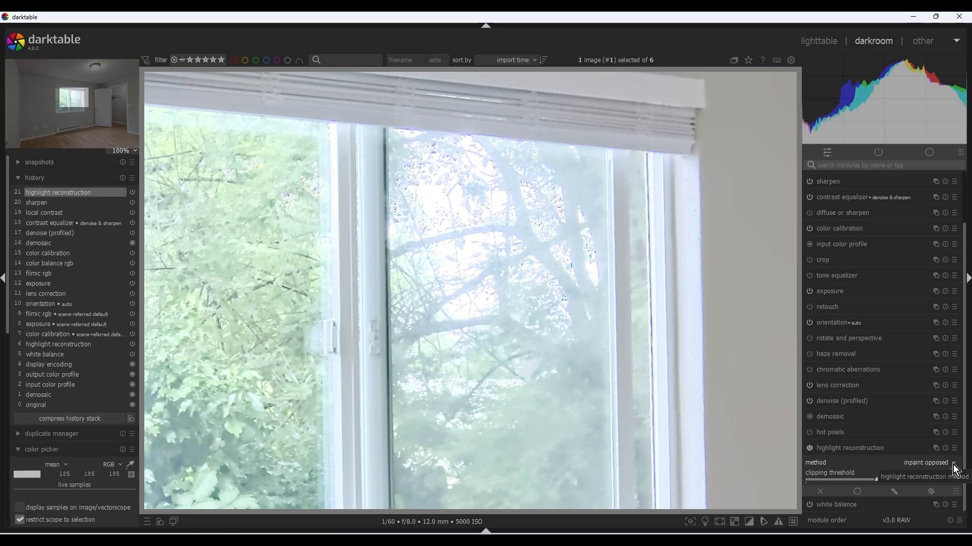
{"action": "left_click", "coordinate": [954, 463]}
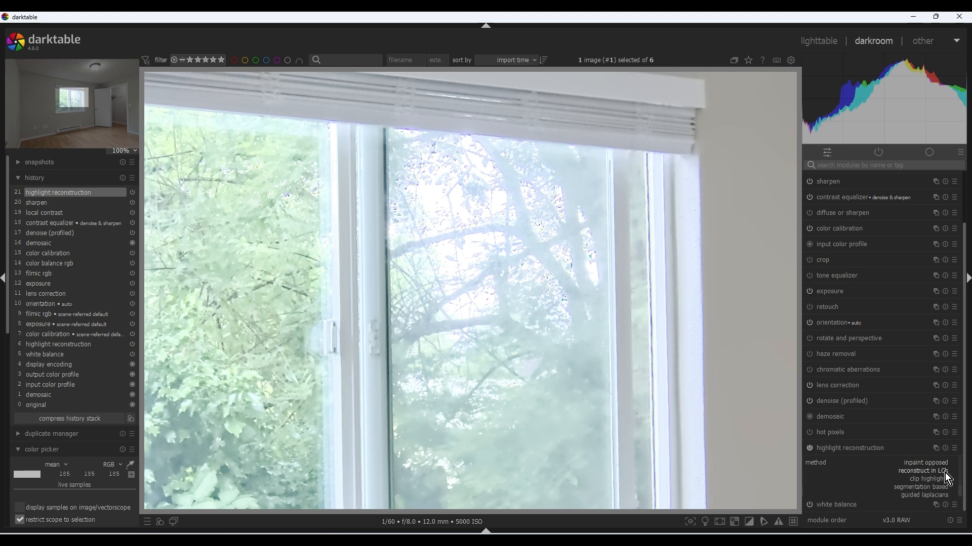
{"action": "left_click", "coordinate": [948, 472]}
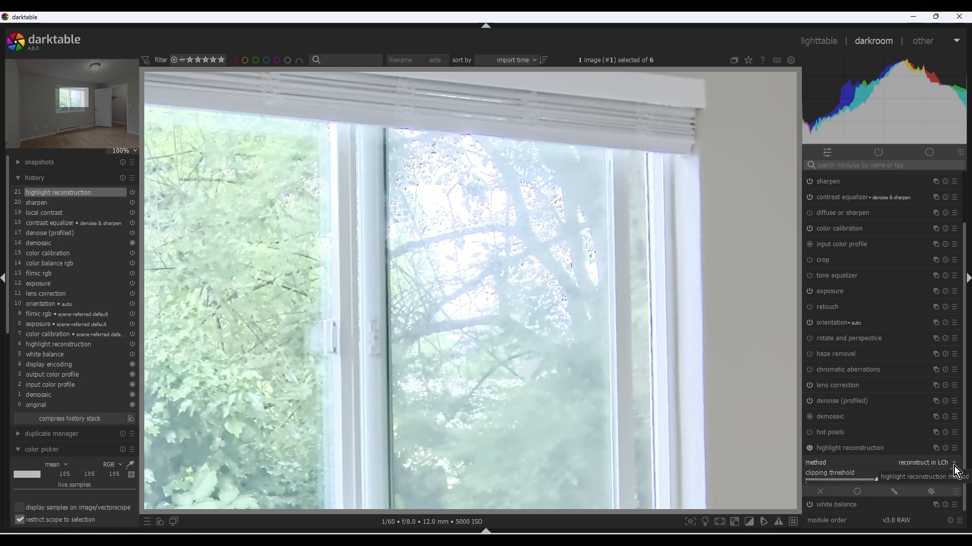
- Try clip highlights, segmentation based, and guided laplacians in turn as the highlight reconstruction method on the window
{"action": "left_click", "coordinate": [954, 464]}
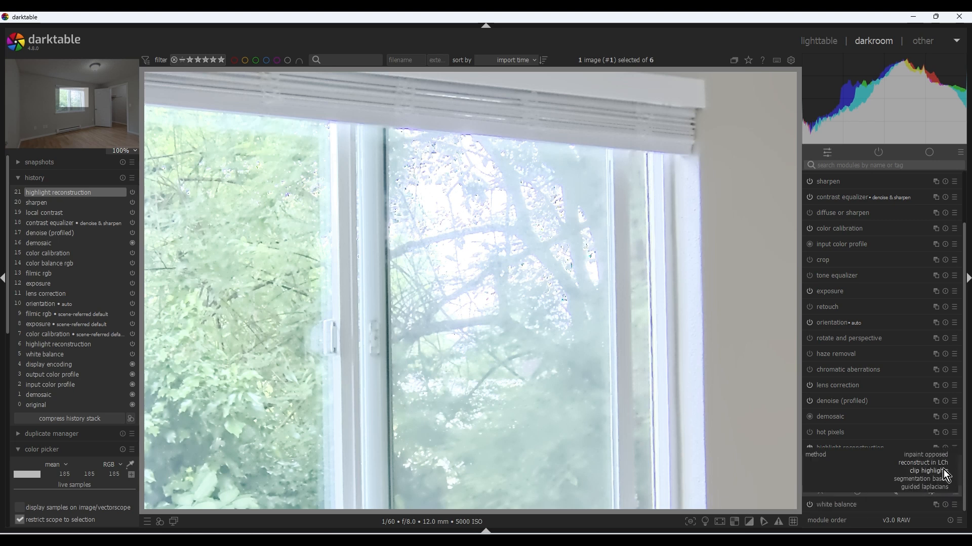
{"action": "left_click", "coordinate": [942, 470]}
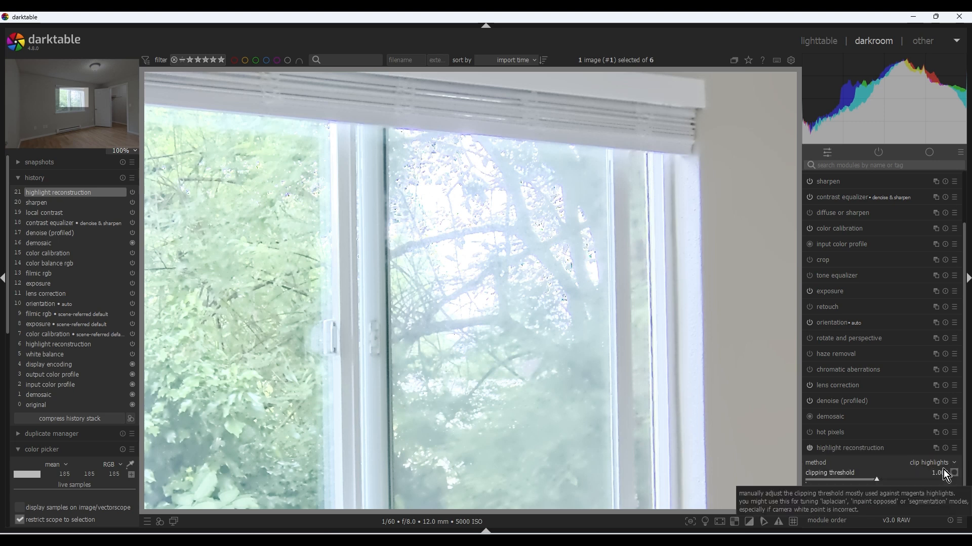
{"action": "left_click", "coordinate": [954, 464]}
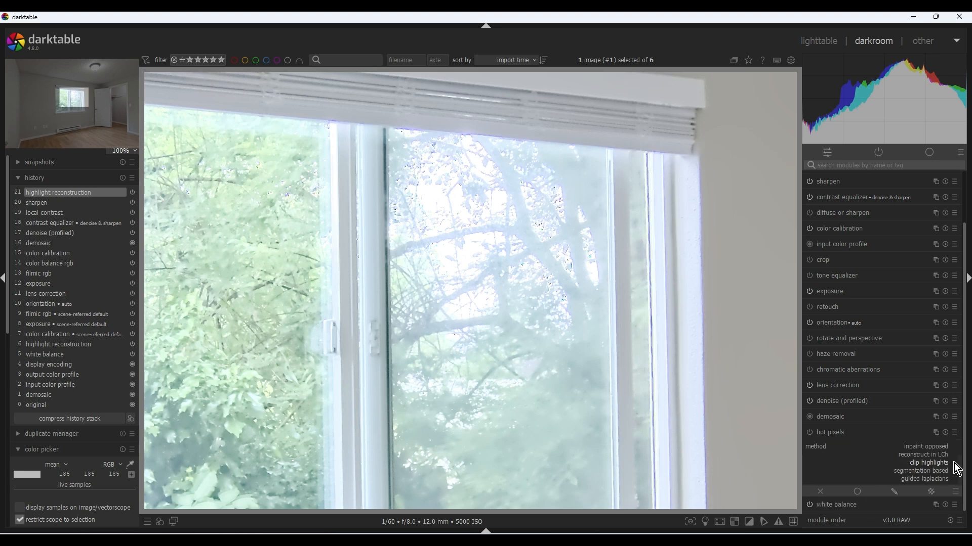
{"action": "left_click", "coordinate": [940, 472]}
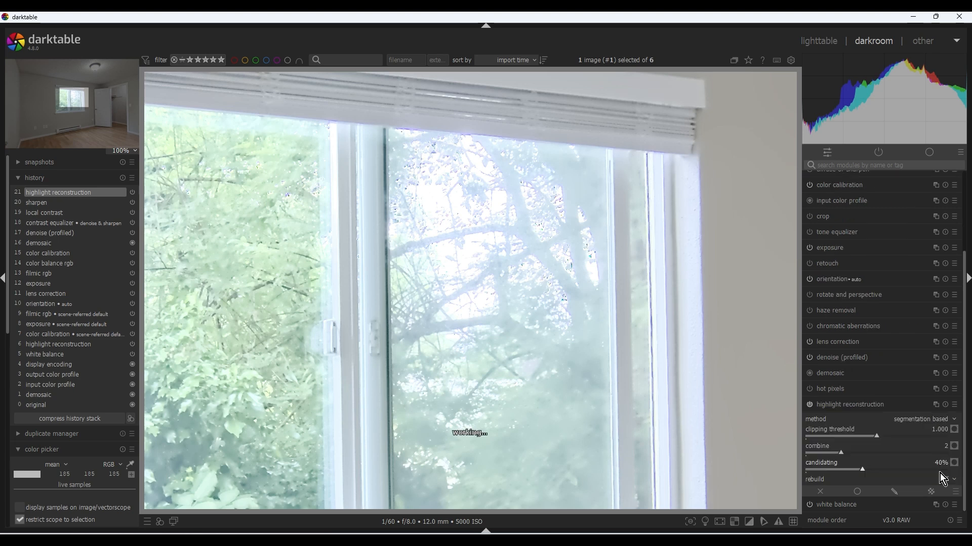
{"action": "left_click", "coordinate": [956, 418]}
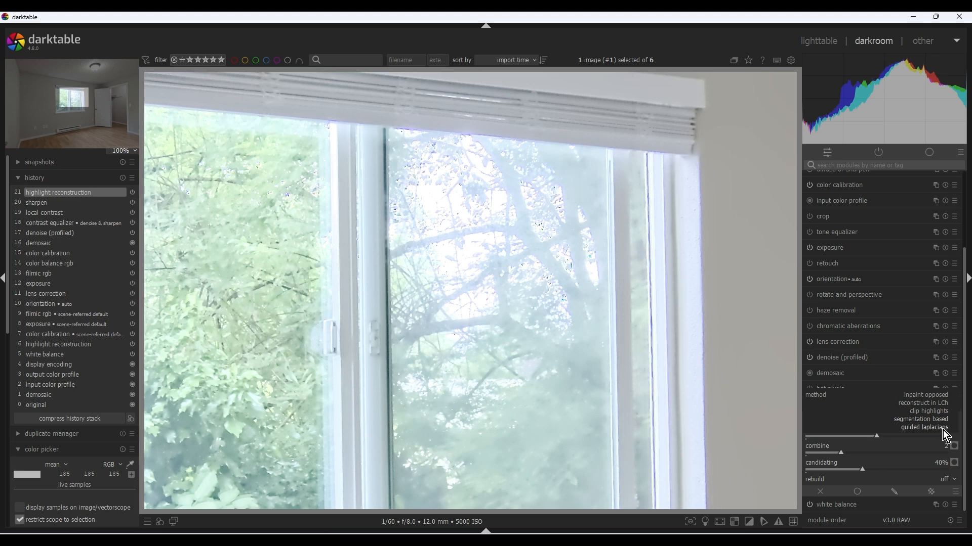
{"action": "left_click", "coordinate": [943, 430]}
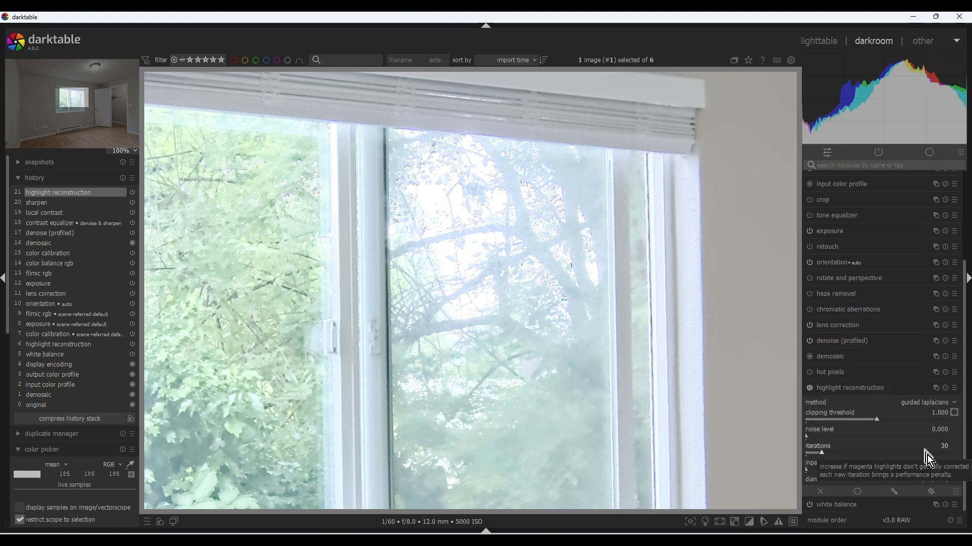
- Set the highlight reconstruction method back to inpaint opposed and collapse the module
{"action": "left_click", "coordinate": [955, 406]}
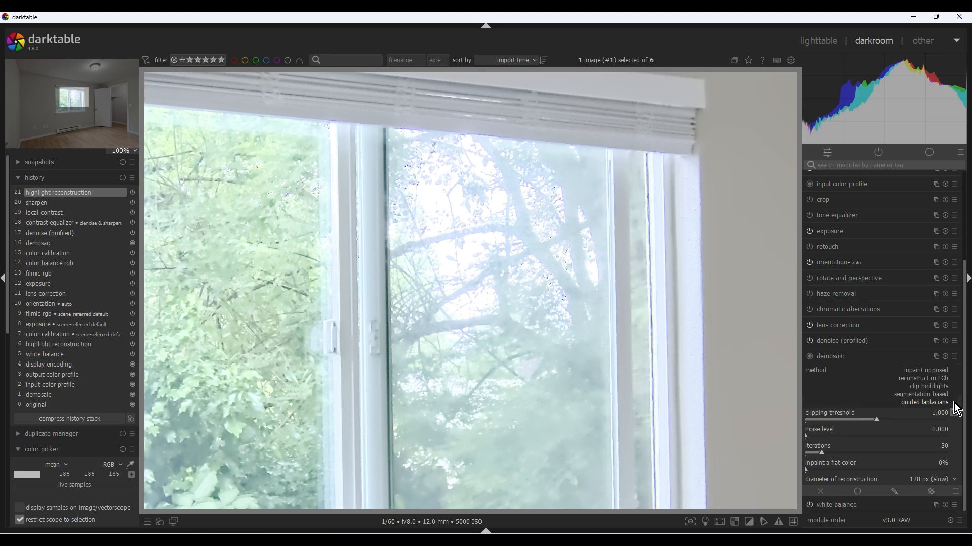
{"action": "left_click", "coordinate": [942, 371]}
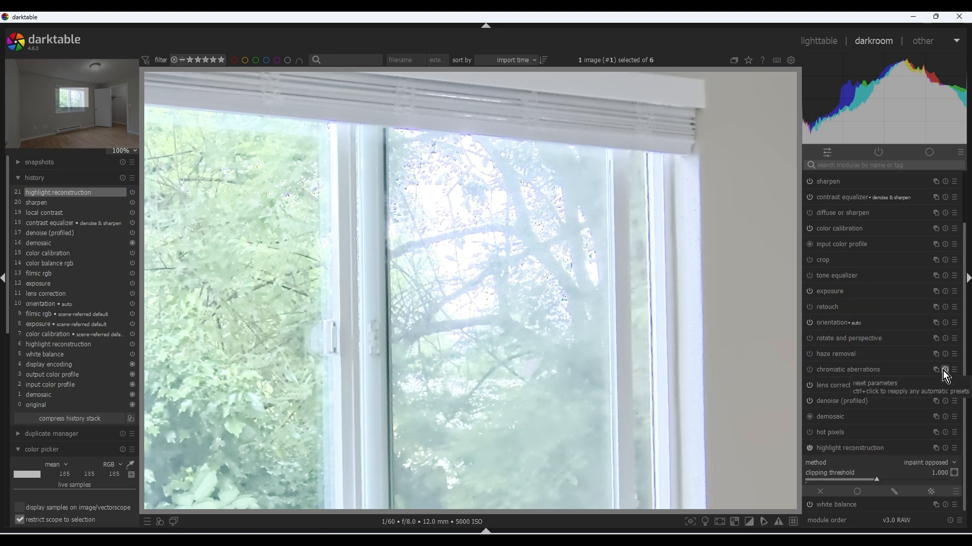
{"action": "left_click", "coordinate": [873, 448]}
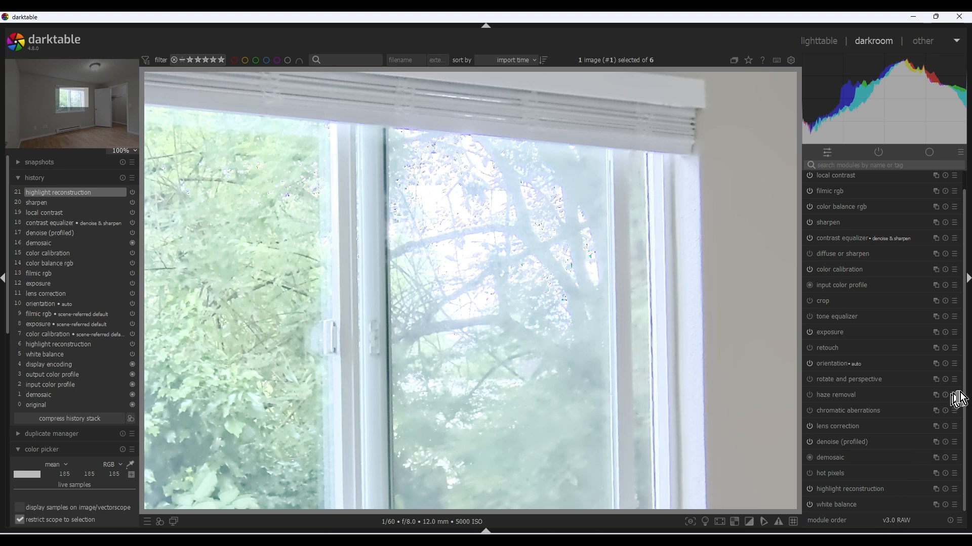
- Enable highlight reconstruction in filmic rgb and display its reconstruction mask over the whole room
{"action": "scroll", "coordinate": [966, 415], "scroll_direction": "up", "scroll_amount": 1}
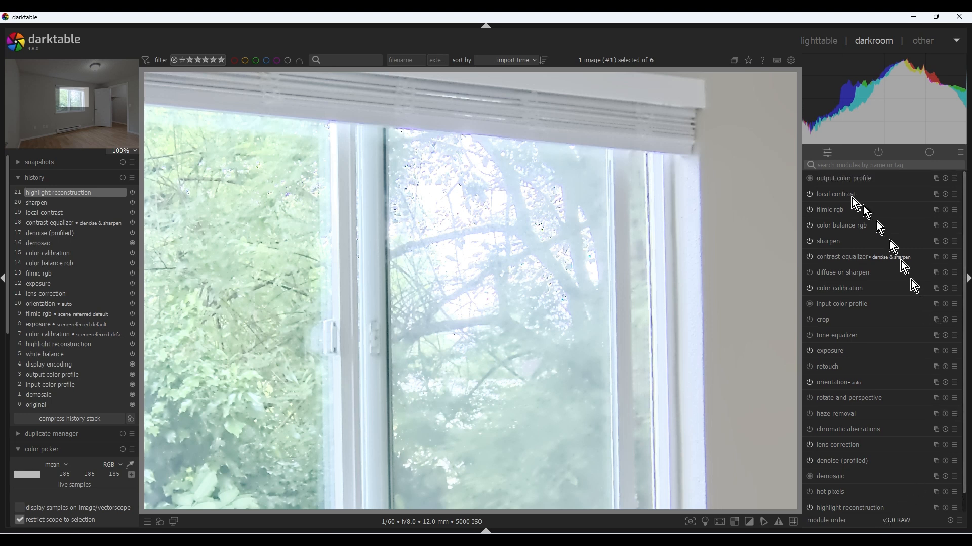
{"action": "left_click", "coordinate": [827, 211]}
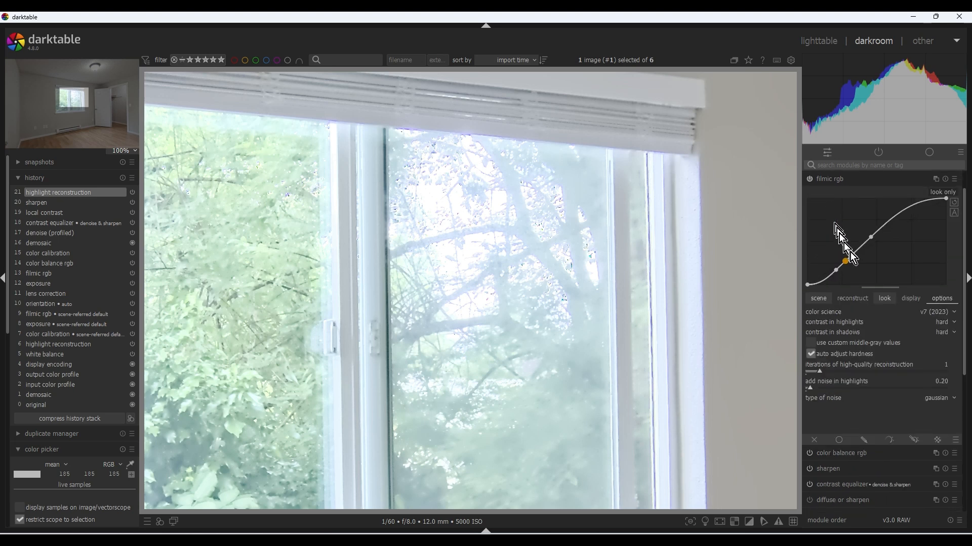
{"action": "left_click", "coordinate": [851, 299]}
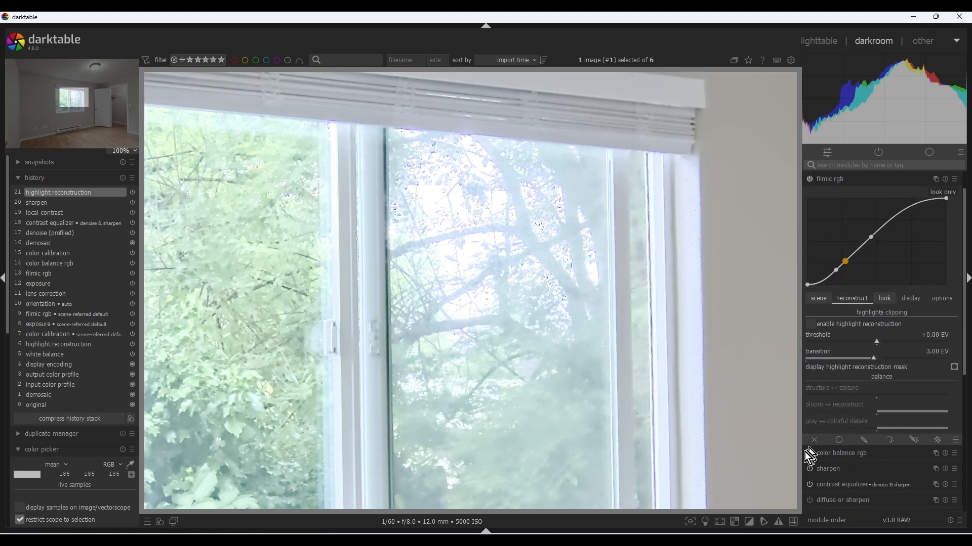
{"action": "left_click", "coordinate": [810, 324]}
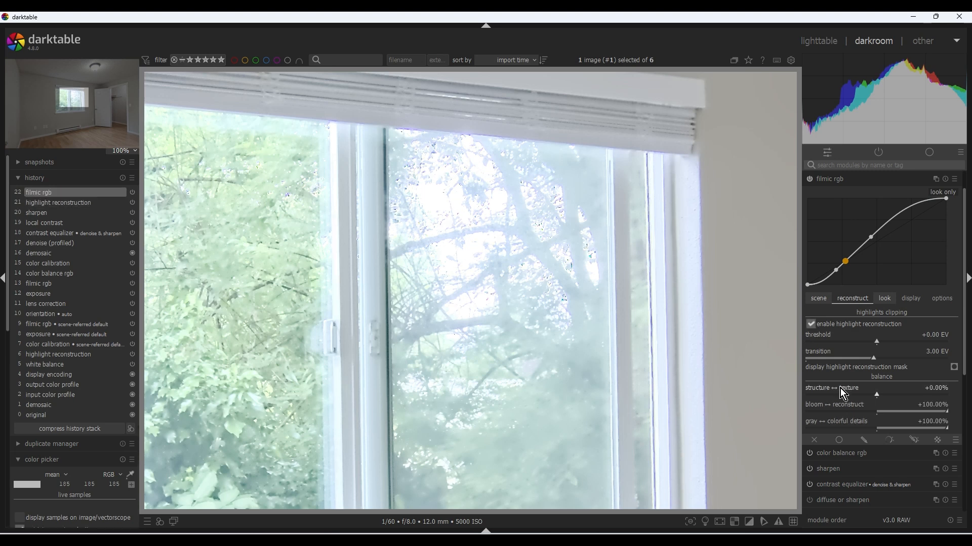
{"action": "left_click", "coordinate": [954, 368]}
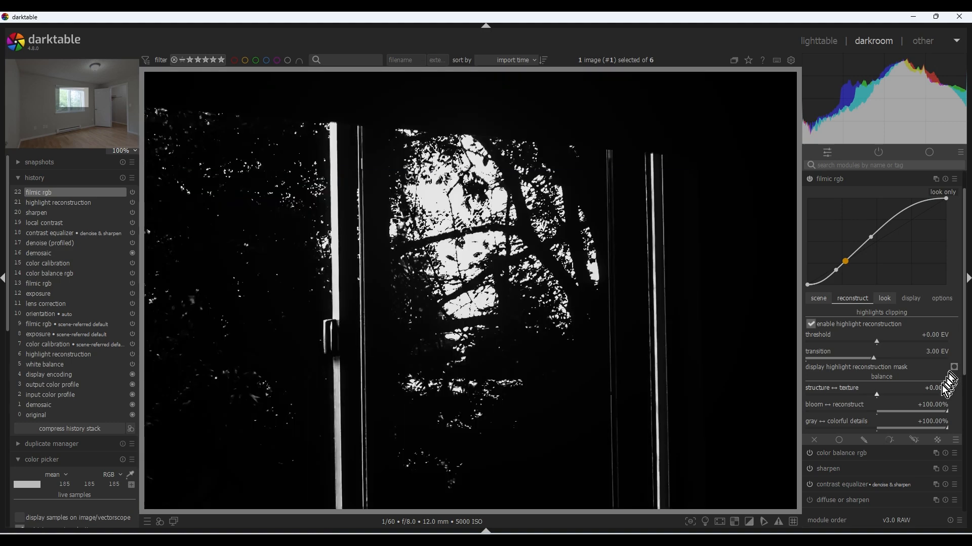
{"action": "scroll", "coordinate": [766, 362], "scroll_direction": "down", "scroll_amount": 7}
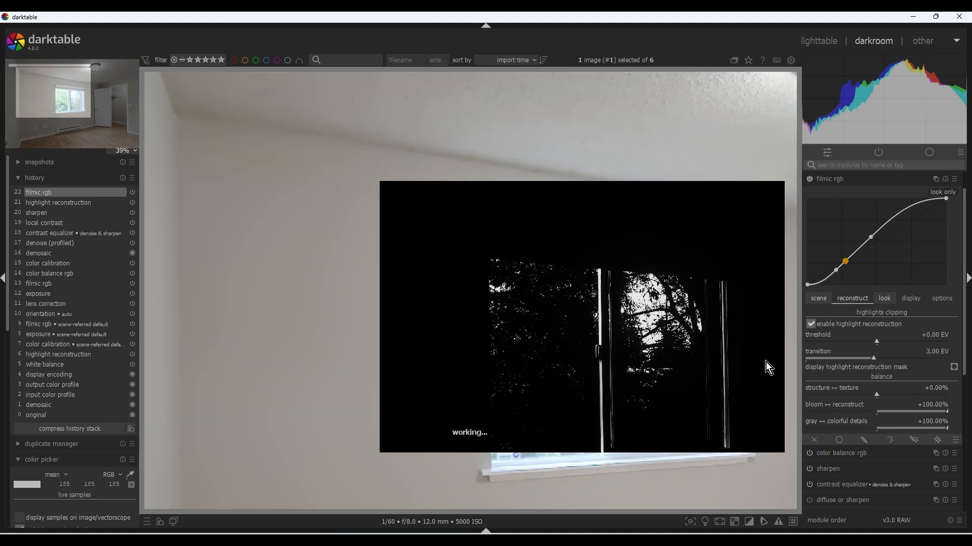
{"action": "scroll", "coordinate": [766, 362], "scroll_direction": "down", "scroll_amount": 3}
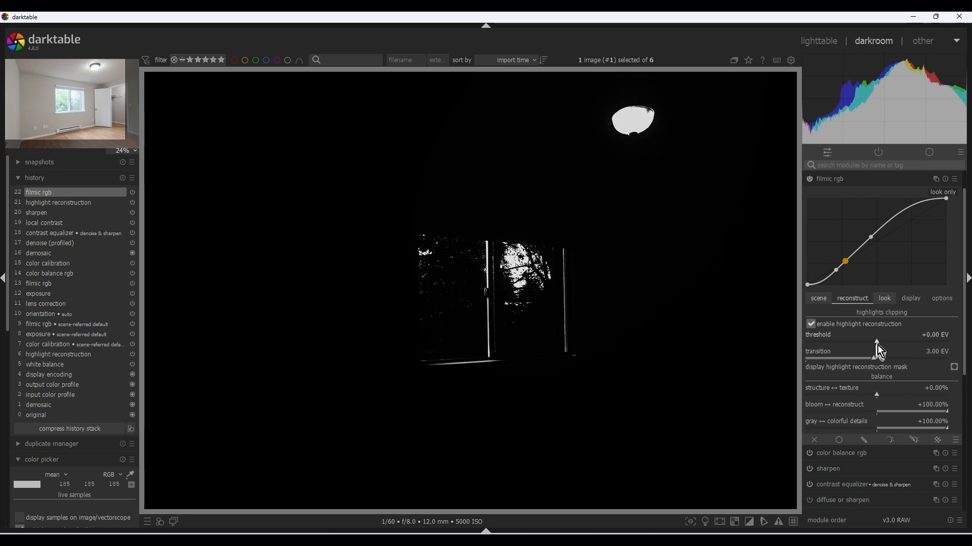
- Set the filmic rgb reconstruction threshold to +0.77 EV and transition to 3.86 EV, and hide the reconstruction mask
{"action": "mouse_move", "coordinate": [877, 342]}
{"action": "left_mouse_down"}
{"action": "mouse_move", "coordinate": [845, 342]}
{"action": "mouse_move", "coordinate": [877, 343]}
{"action": "left_mouse_up"}
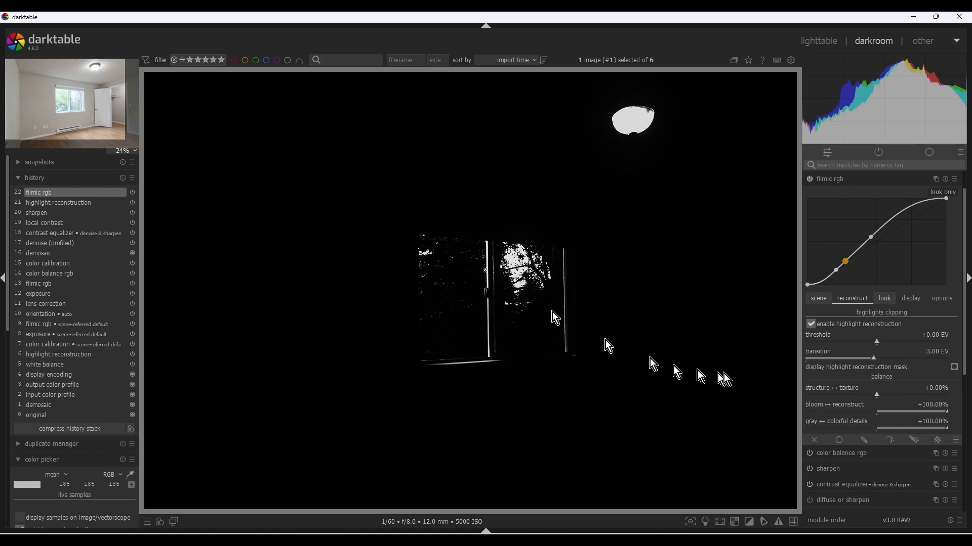
{"action": "left_click", "coordinate": [876, 342]}
{"action": "left_click_drag", "start_coordinate": [876, 342], "coordinate": [885, 342]}
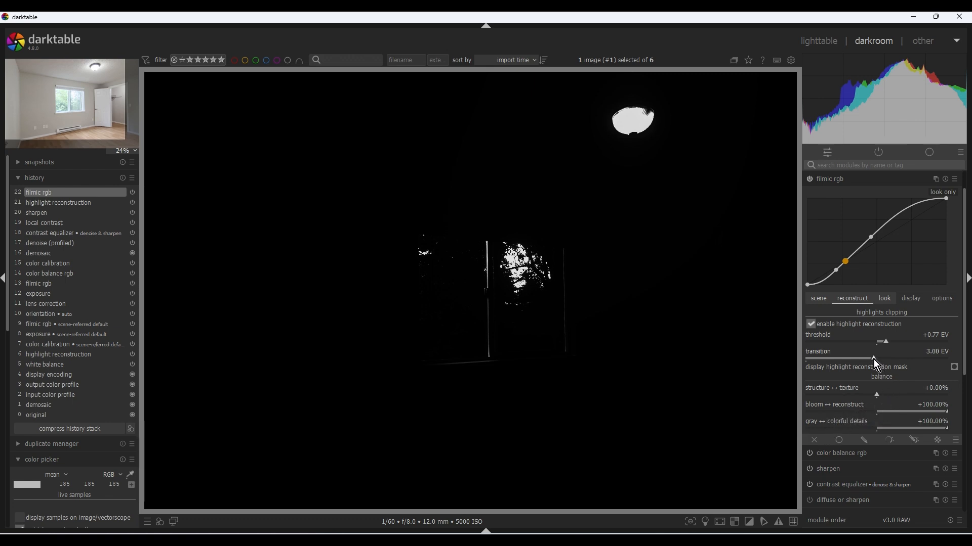
{"action": "left_click_drag", "start_coordinate": [874, 359], "coordinate": [895, 358]}
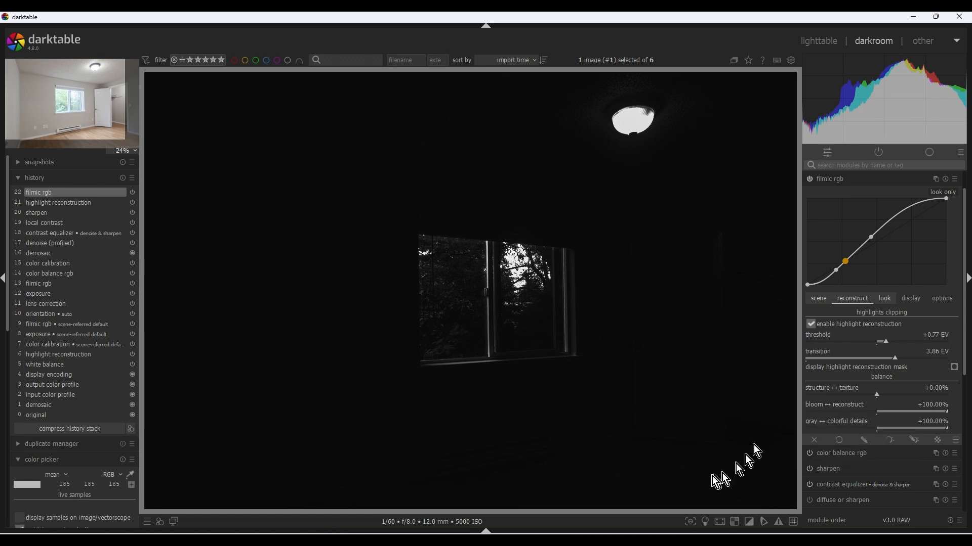
{"action": "left_click", "coordinate": [953, 367]}
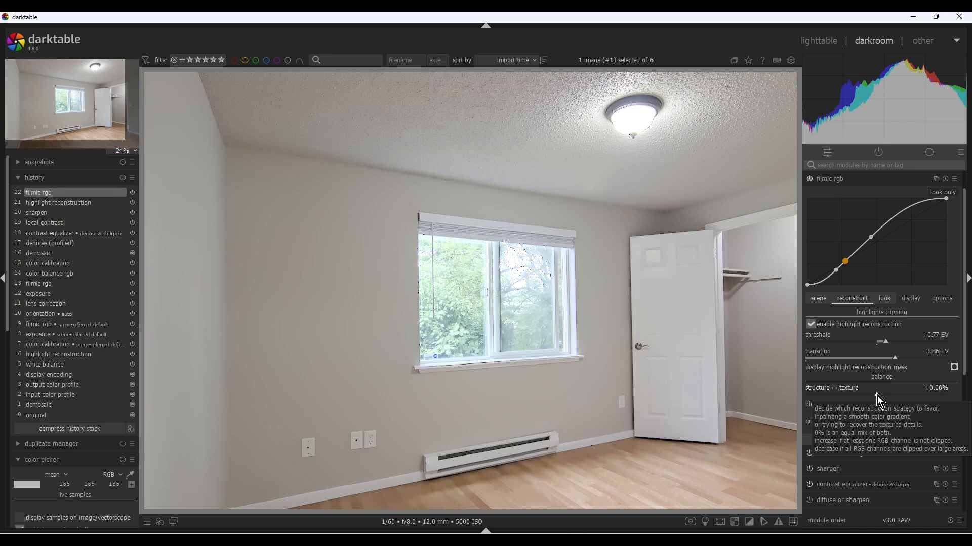
- Try both extremes of the filmic rgb structure/texture balance on the window, and set it to -100%
{"action": "scroll", "coordinate": [596, 377], "scroll_direction": "up", "scroll_amount": 4}
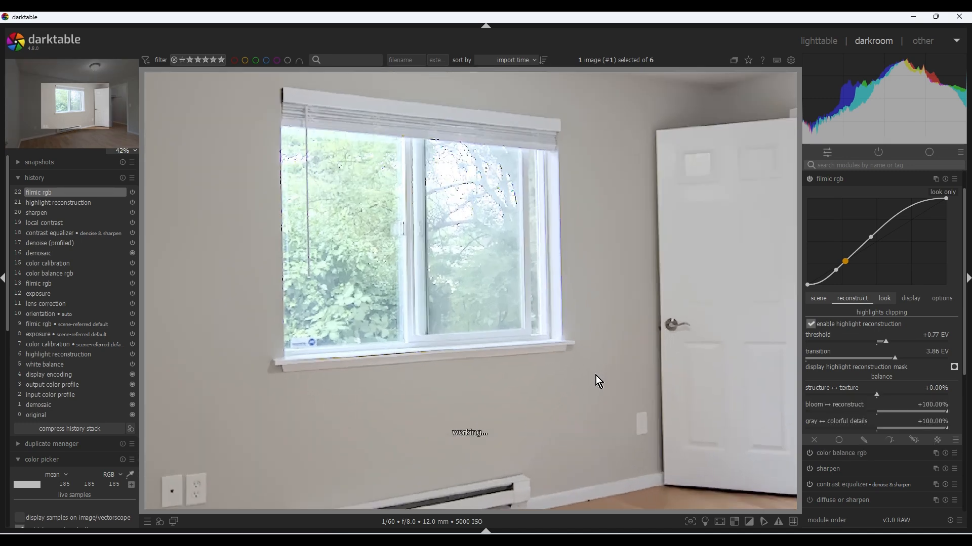
{"action": "scroll", "coordinate": [652, 429], "scroll_direction": "up", "scroll_amount": 3}
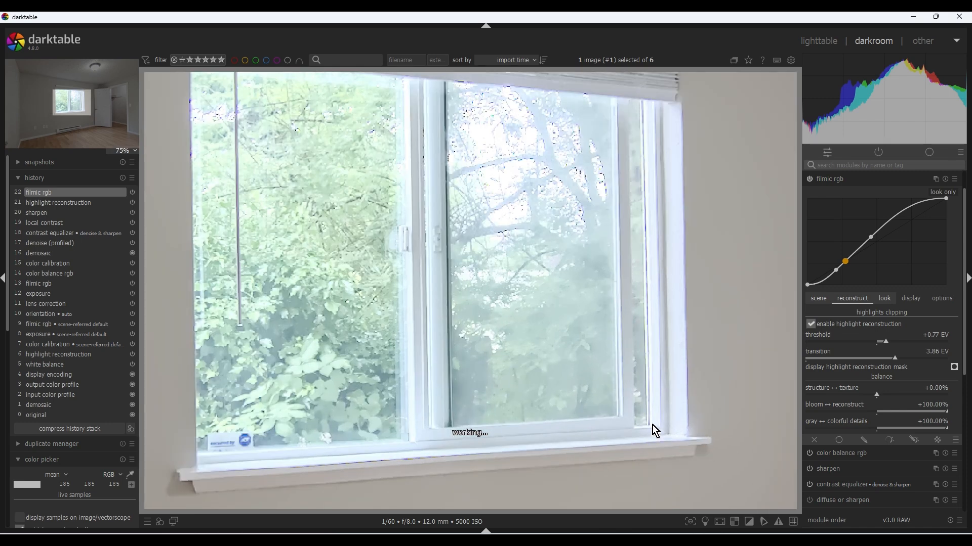
{"action": "left_click_drag", "start_coordinate": [633, 339], "coordinate": [657, 383]}
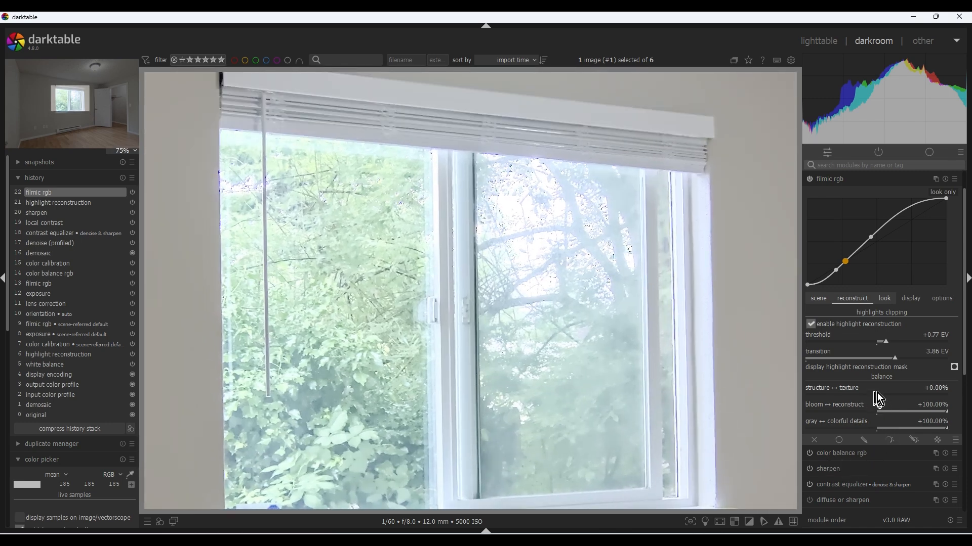
{"action": "left_click_drag", "start_coordinate": [876, 396], "coordinate": [810, 400]}
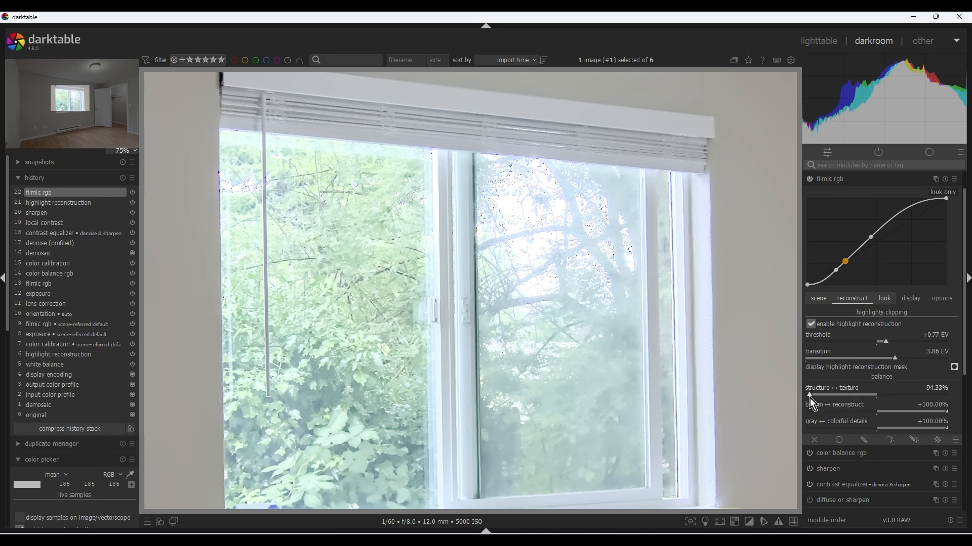
{"action": "left_click_drag", "start_coordinate": [809, 398], "coordinate": [954, 397]}
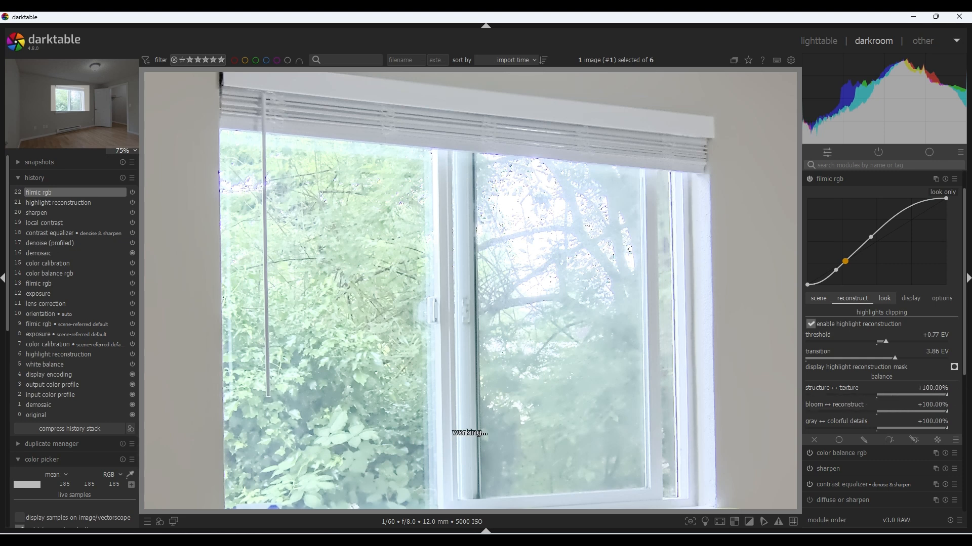
{"action": "left_click_drag", "start_coordinate": [947, 398], "coordinate": [803, 399]}
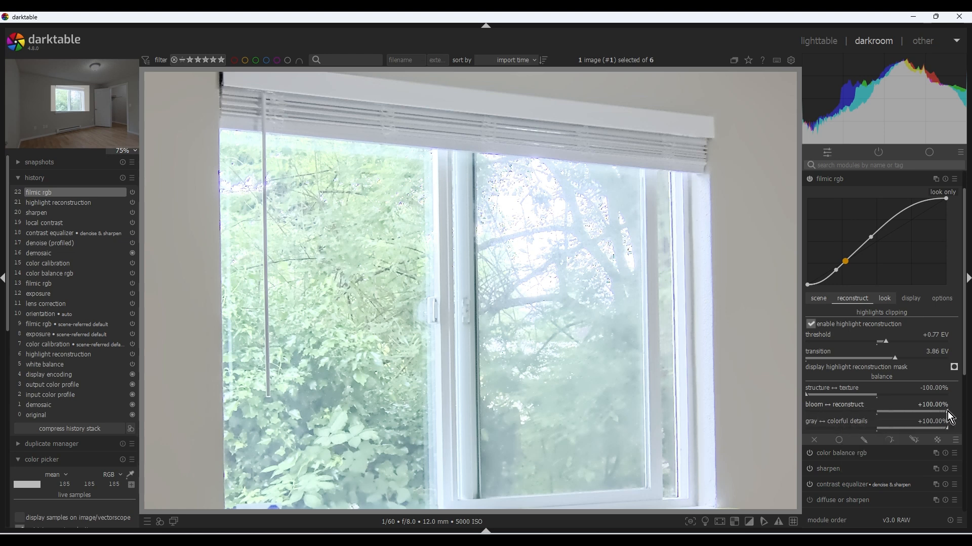
- Try the filmic rgb bloom/reconstruct balance at -99.29%, and set it back to +100%
{"action": "mouse_move", "coordinate": [948, 412]}
{"action": "left_mouse_down"}
{"action": "mouse_move", "coordinate": [803, 419]}
{"action": "mouse_move", "coordinate": [945, 415]}
{"action": "left_mouse_up"}
{"action": "left_click_drag", "start_coordinate": [945, 415], "coordinate": [806, 423]}
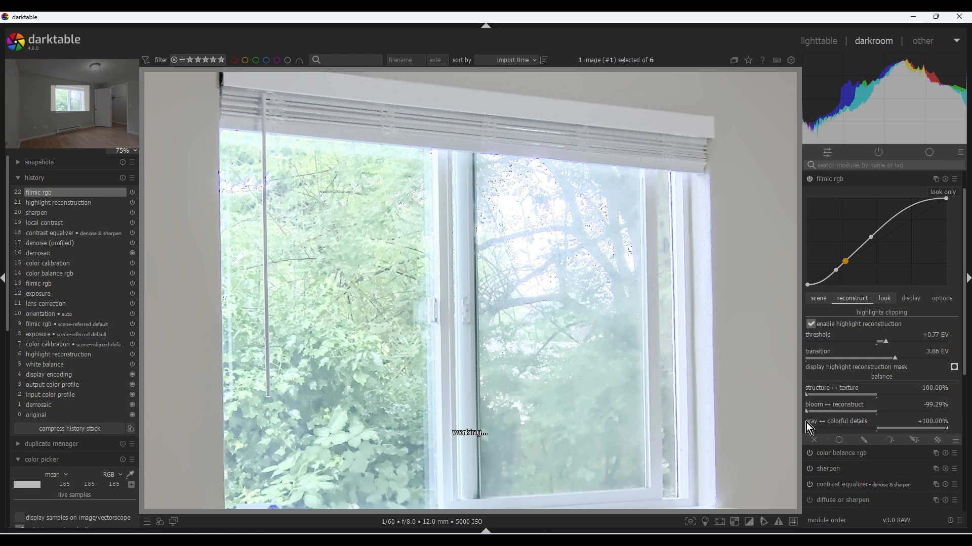
{"action": "left_click_drag", "start_coordinate": [806, 423], "coordinate": [936, 425]}
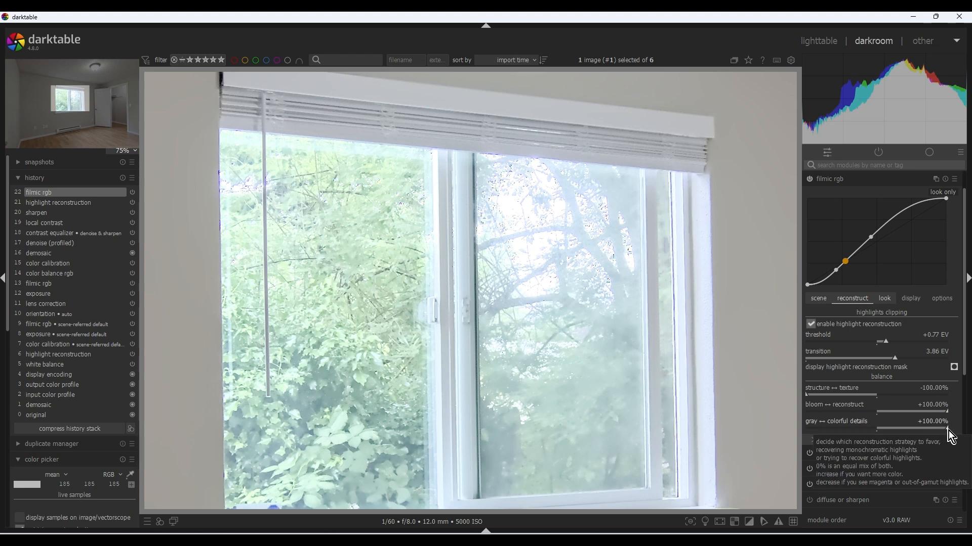
- Compare low and high gray/colorful details settings in filmic rgb, set the balance to -100%, and collapse the module
{"action": "left_click_drag", "start_coordinate": [947, 433], "coordinate": [787, 440]}
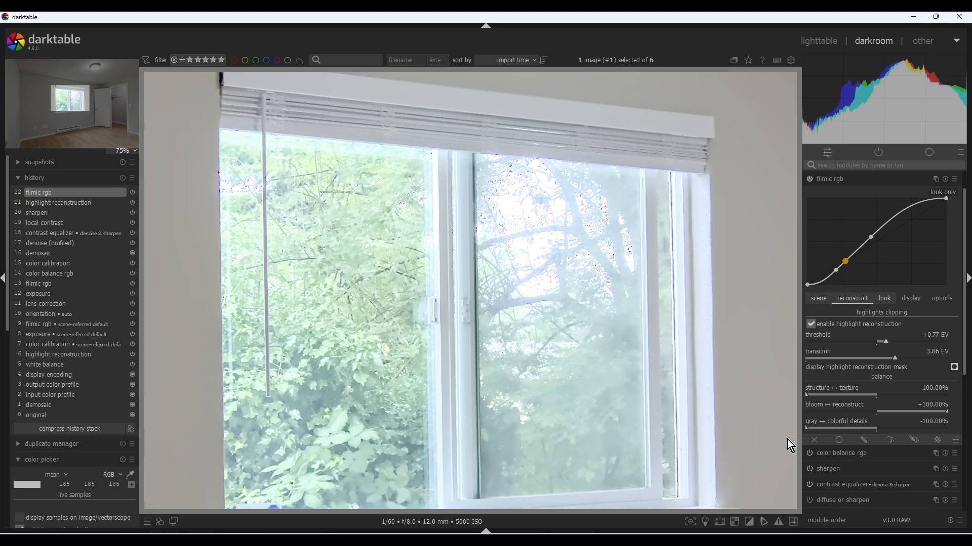
{"action": "left_click_drag", "start_coordinate": [885, 431], "coordinate": [950, 439]}
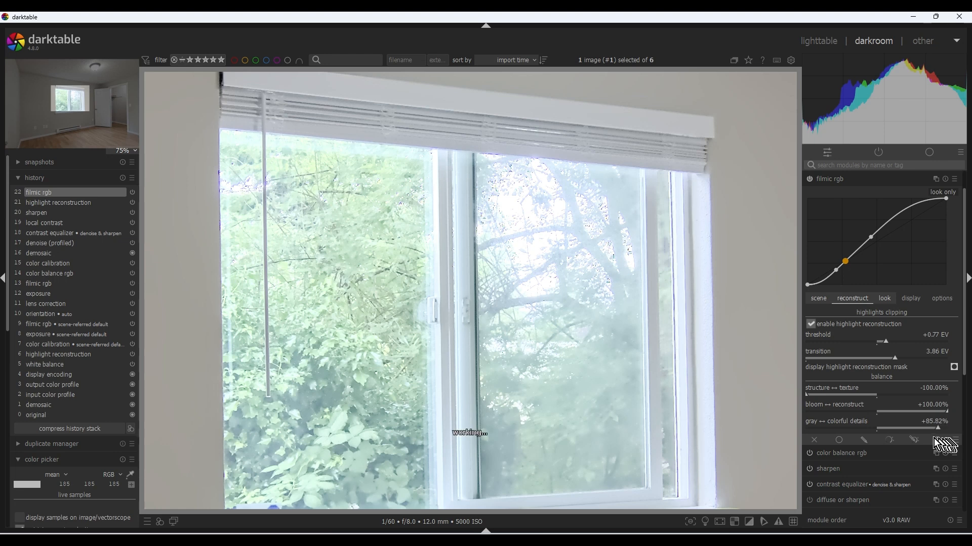
{"action": "left_click", "coordinate": [813, 433]}
{"action": "left_click_drag", "start_coordinate": [811, 433], "coordinate": [804, 433]}
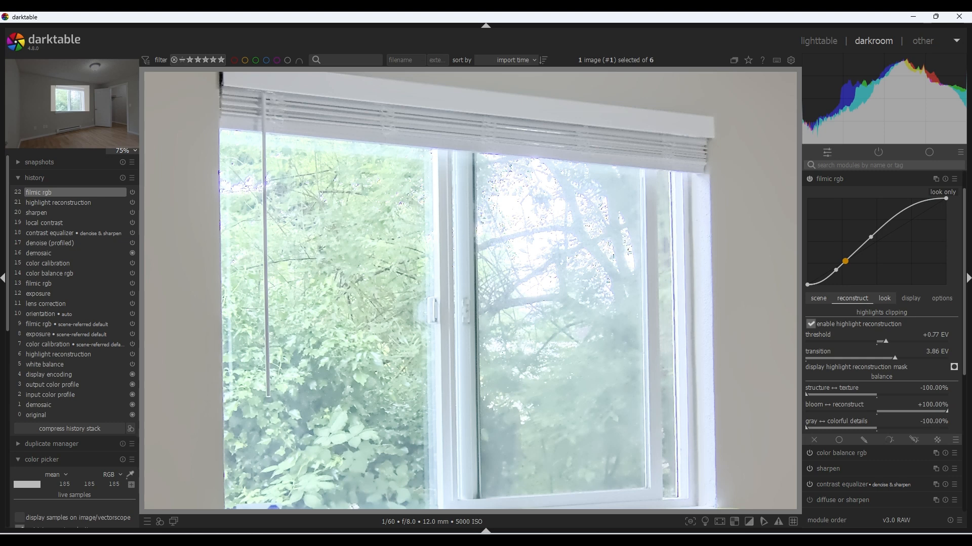
{"action": "left_click", "coordinate": [836, 178]}
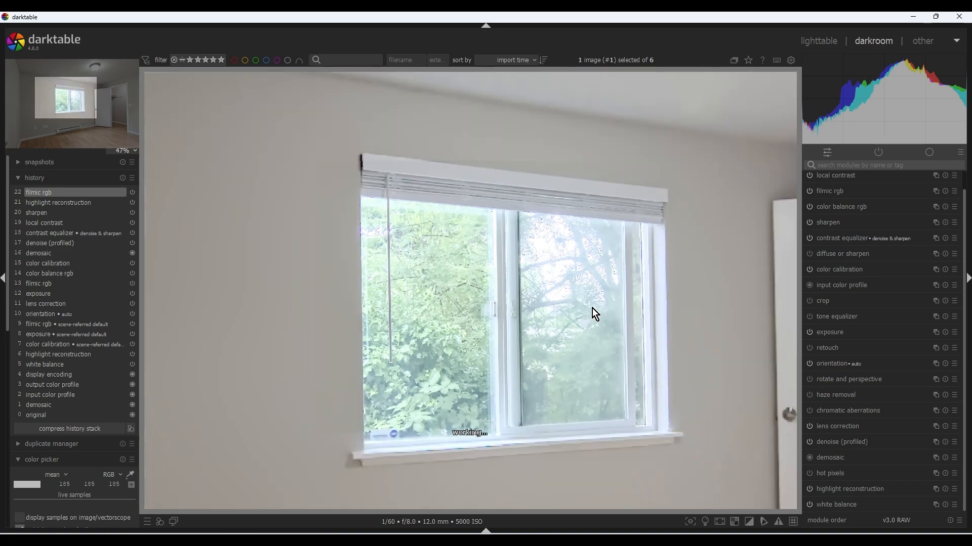
- Detect the line structure of the full room in rotate and perspective, and automatically correct the vertical perspective distortion
{"action": "scroll", "coordinate": [592, 309], "scroll_direction": "down", "scroll_amount": 3}
{"action": "scroll", "coordinate": [592, 308], "scroll_direction": "down", "scroll_amount": 1}
{"action": "left_click", "coordinate": [864, 381]}
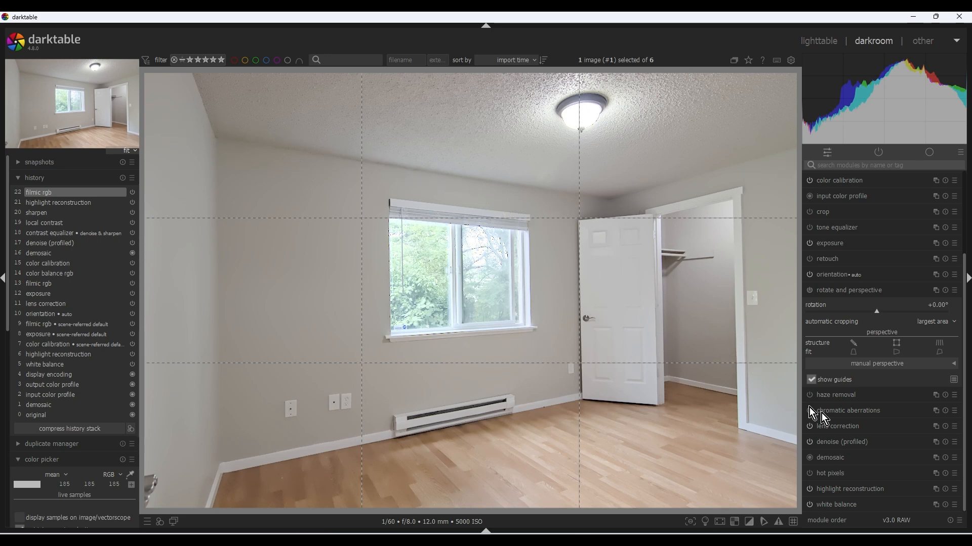
{"action": "left_click", "coordinate": [940, 344]}
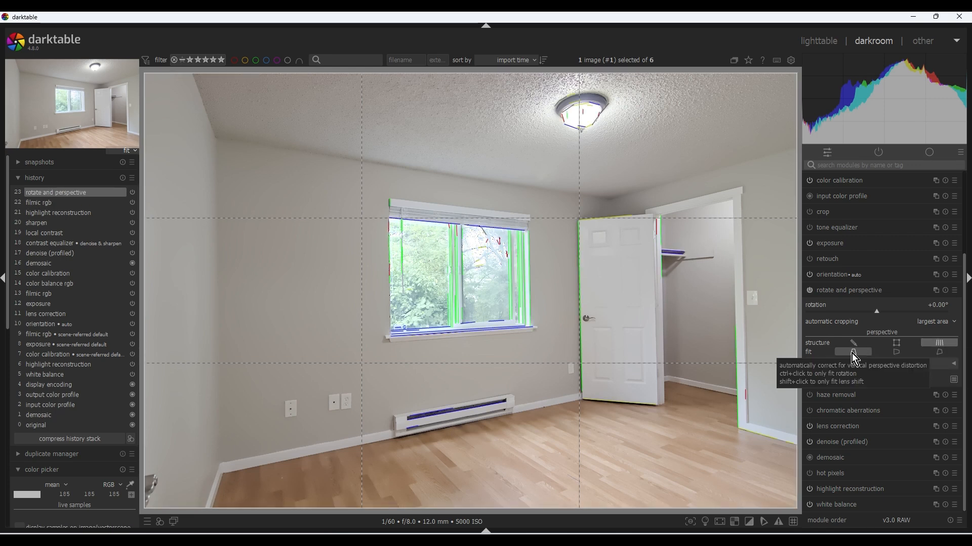
{"action": "left_click", "coordinate": [853, 352]}
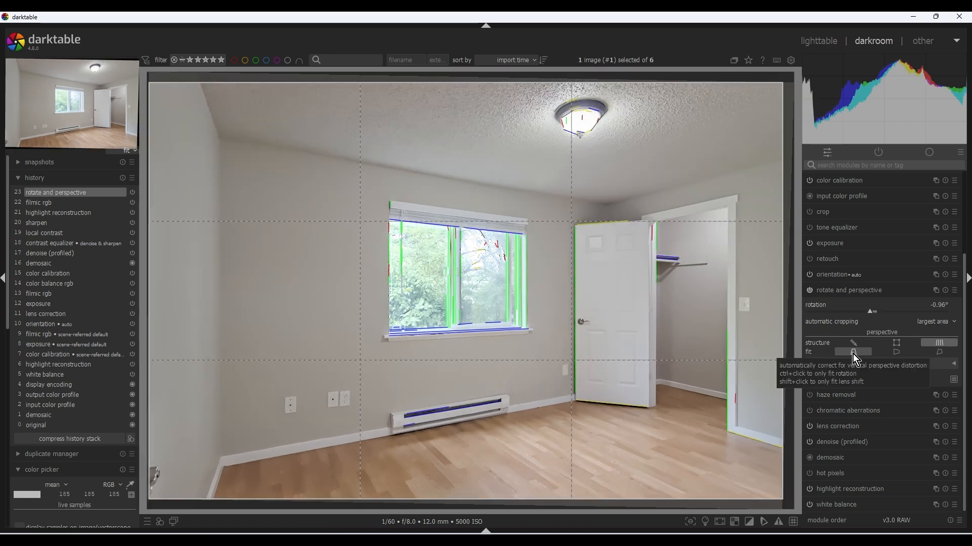
- Clear the detected structure lines from the photo and collapse rotate and perspective
{"action": "left_click", "coordinate": [943, 344]}
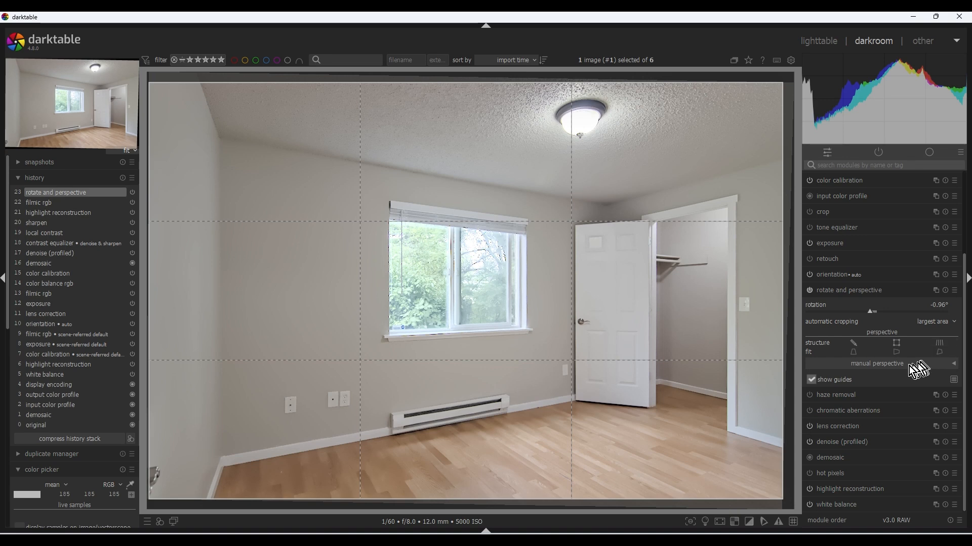
{"action": "left_click", "coordinate": [835, 293]}
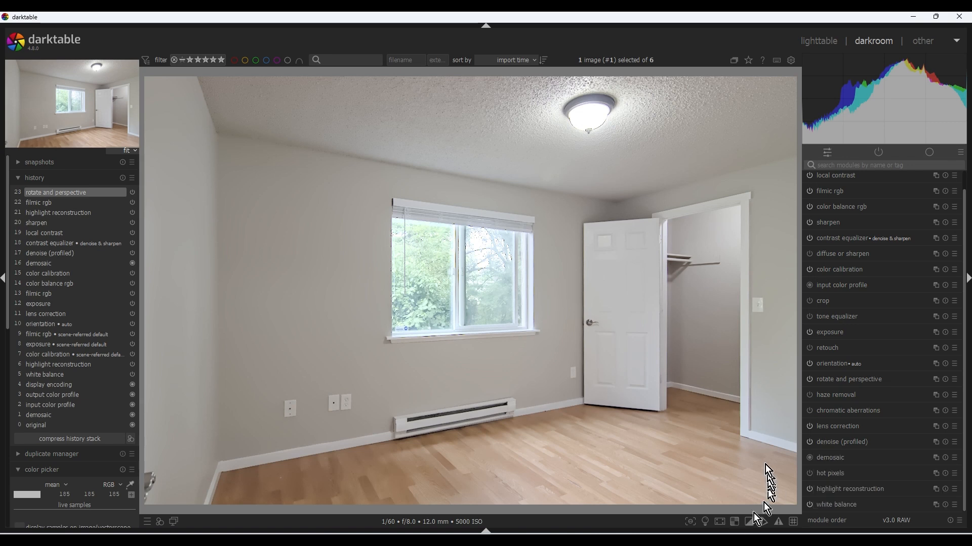
- Enable haze removal with its default settings and inspect the window and door up close
{"action": "left_click", "coordinate": [809, 395]}
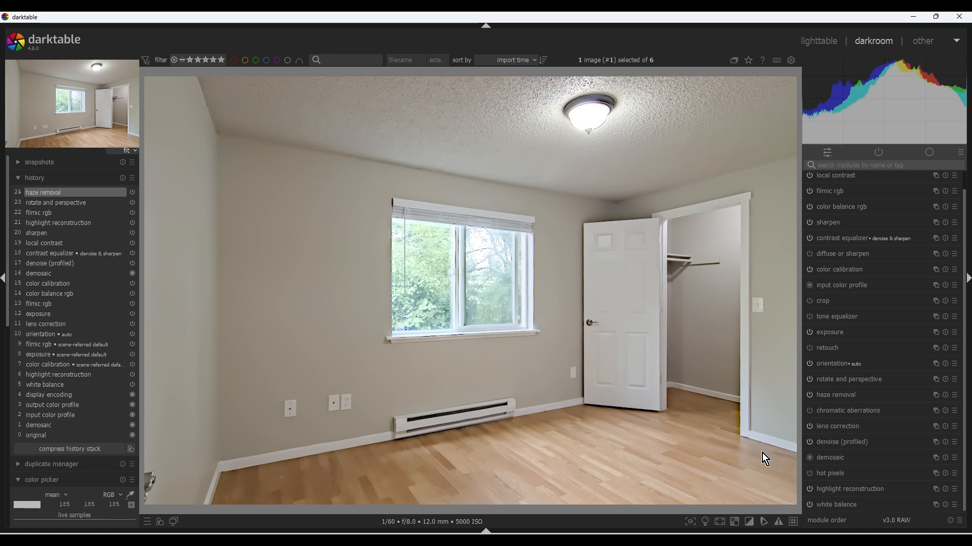
{"action": "scroll", "coordinate": [643, 383], "scroll_direction": "up", "scroll_amount": 1}
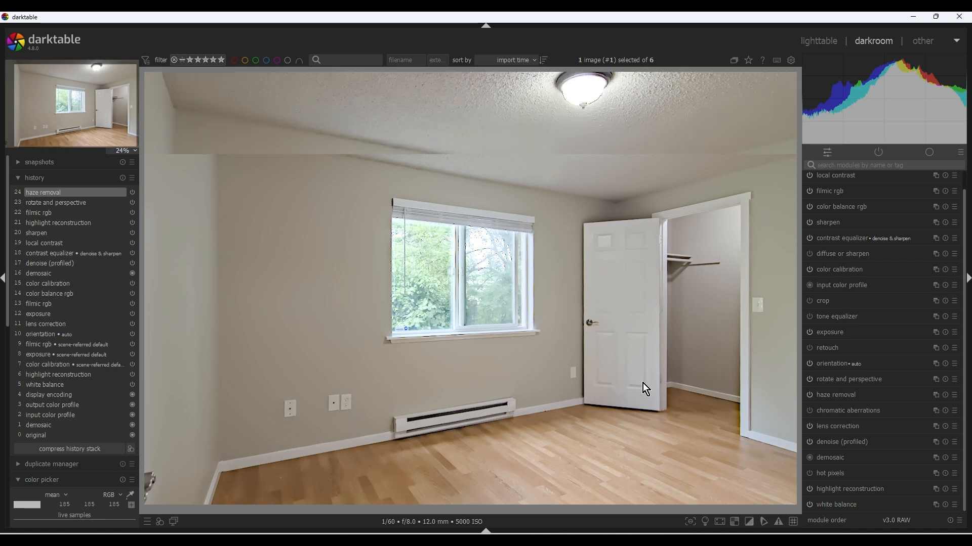
{"action": "scroll", "coordinate": [642, 384], "scroll_direction": "up", "scroll_amount": 2}
{"action": "scroll", "coordinate": [566, 328], "scroll_direction": "up", "scroll_amount": 1}
{"action": "left_click_drag", "start_coordinate": [567, 328], "coordinate": [639, 385]}
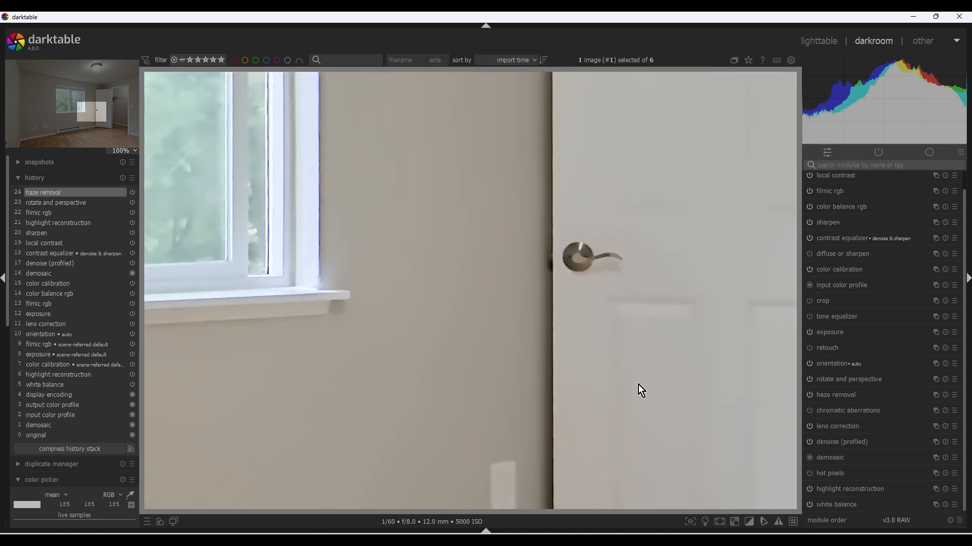
{"action": "scroll", "coordinate": [639, 385], "scroll_direction": "down", "scroll_amount": 4}
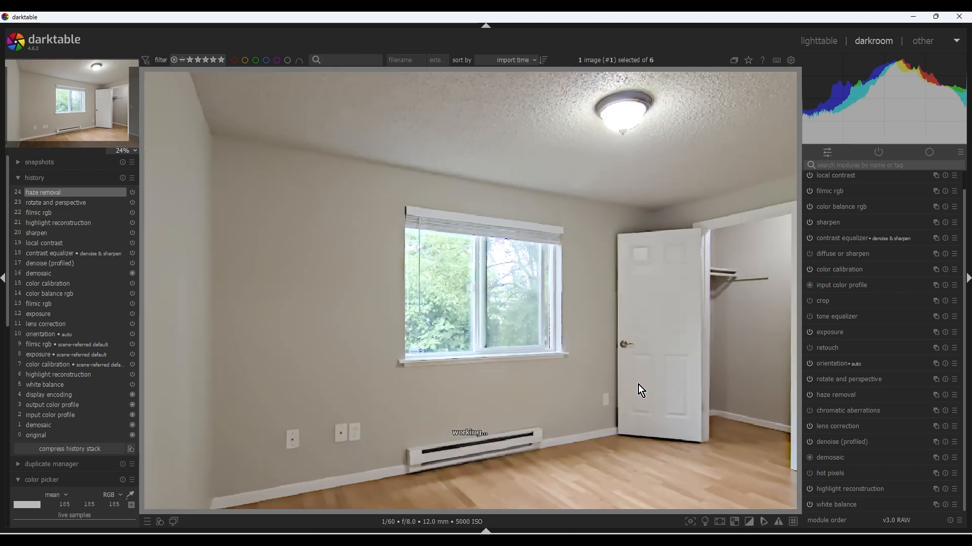
{"action": "scroll", "coordinate": [639, 384], "scroll_direction": "up", "scroll_amount": 4}
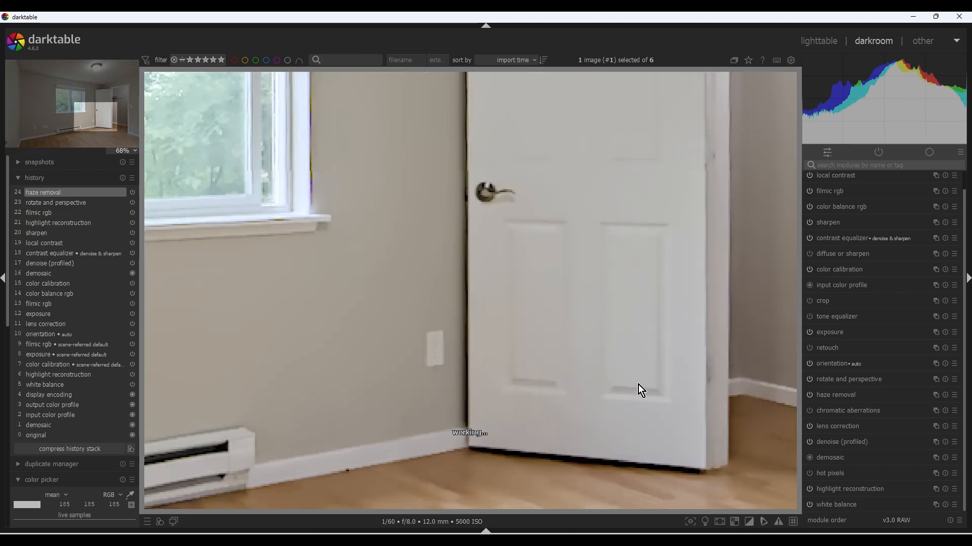
{"action": "left_click_drag", "start_coordinate": [542, 288], "coordinate": [660, 380]}
{"action": "scroll", "coordinate": [660, 381], "scroll_direction": "up", "scroll_amount": 1}
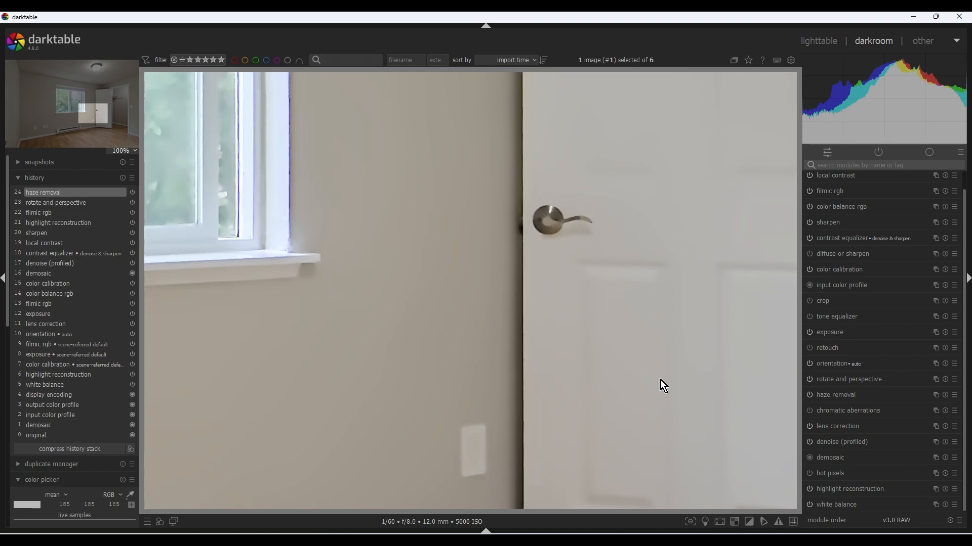
{"action": "scroll", "coordinate": [660, 380], "scroll_direction": "down", "scroll_amount": 5}
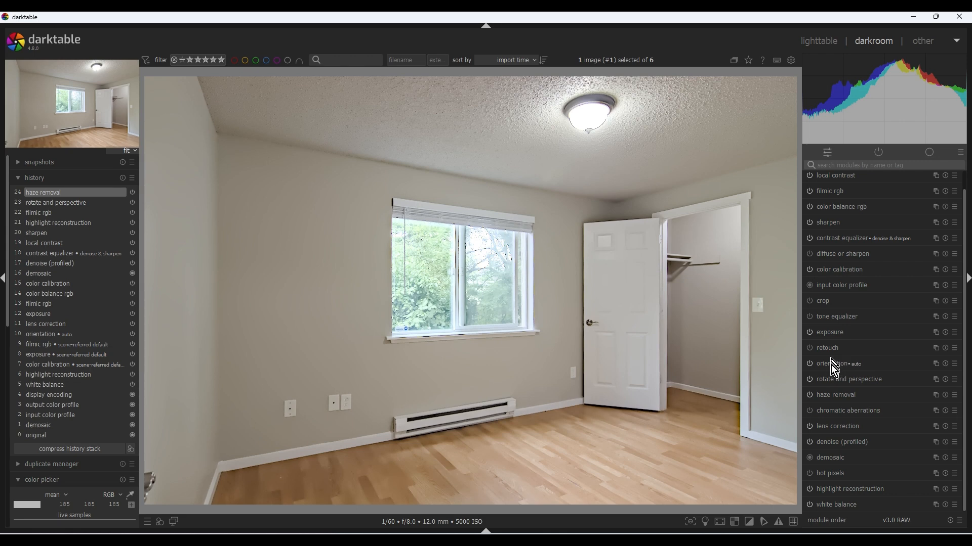
- Apply the dehaze preset in diffuse or sharpen and collapse the module
{"action": "mouse_move", "coordinate": [826, 368]}
{"action": "left_click", "coordinate": [860, 255]}
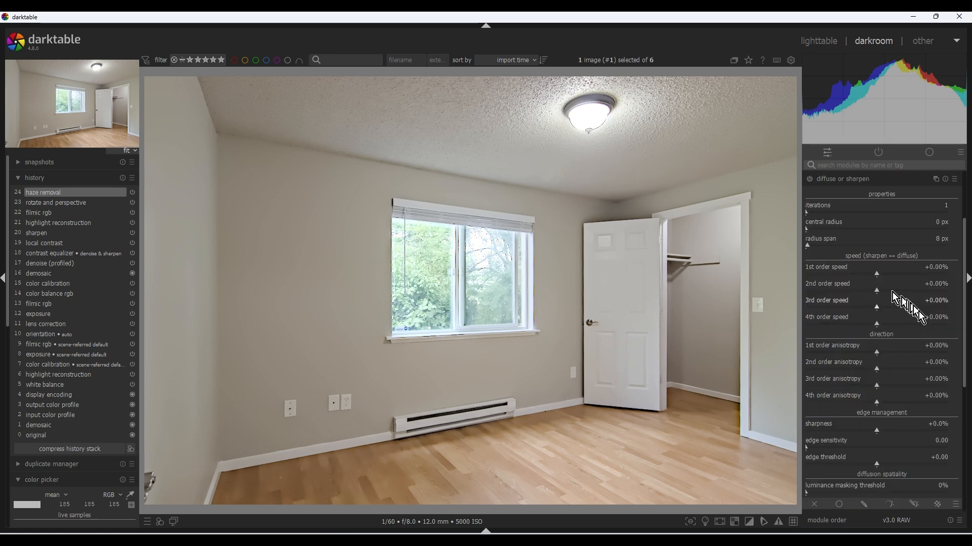
{"action": "left_click", "coordinate": [954, 179]}
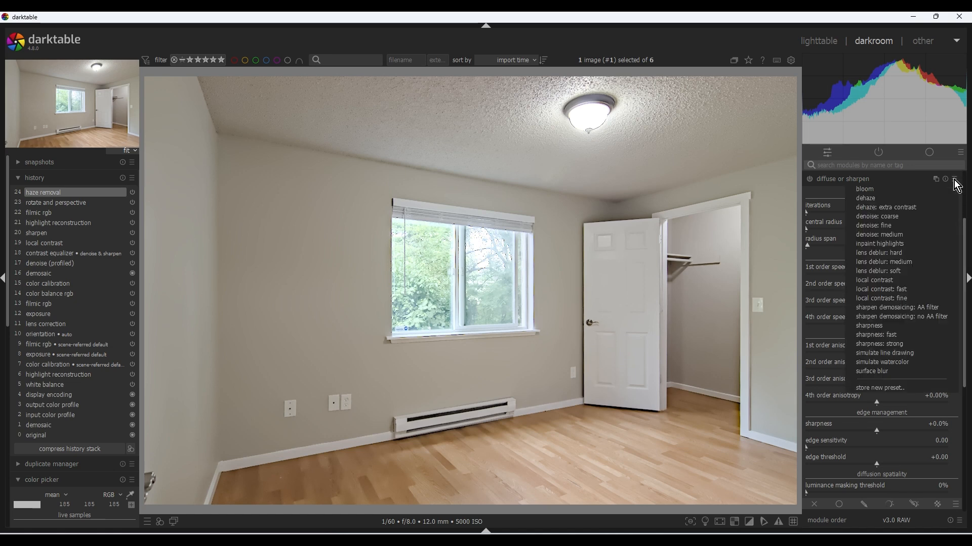
{"action": "left_click", "coordinate": [882, 198]}
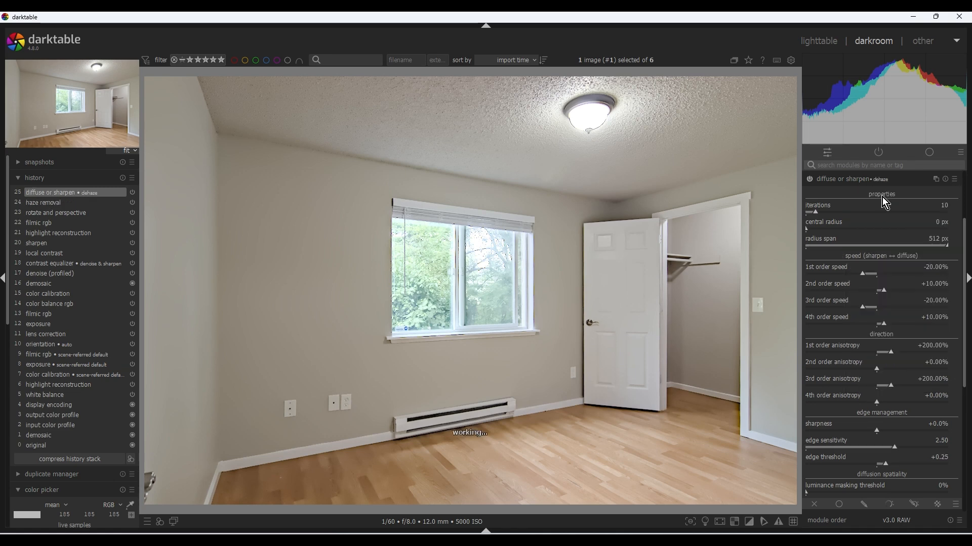
{"action": "left_click", "coordinate": [858, 180]}
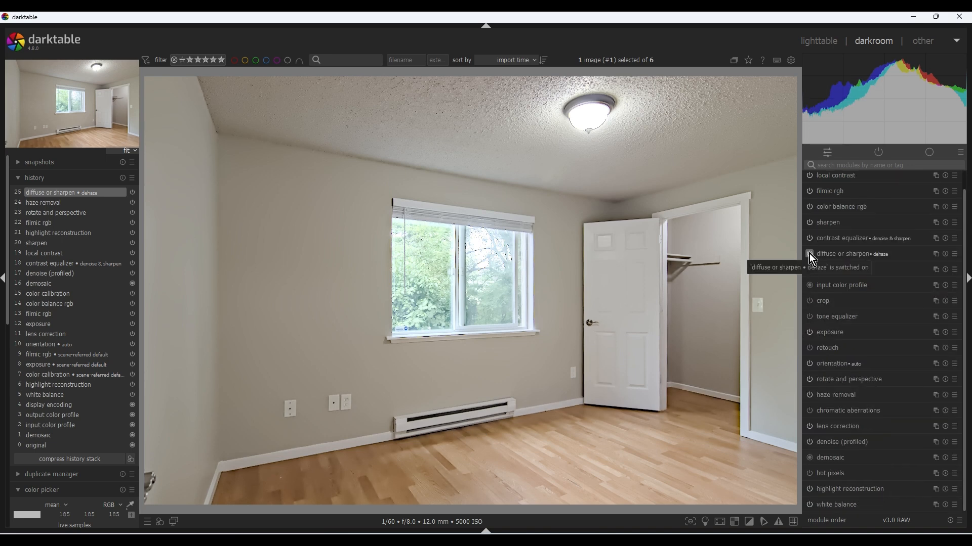
- Compare the photo with diffuse or sharpen off and on, in the full room view and close up on the door and window
{"action": "left_click", "coordinate": [809, 253]}
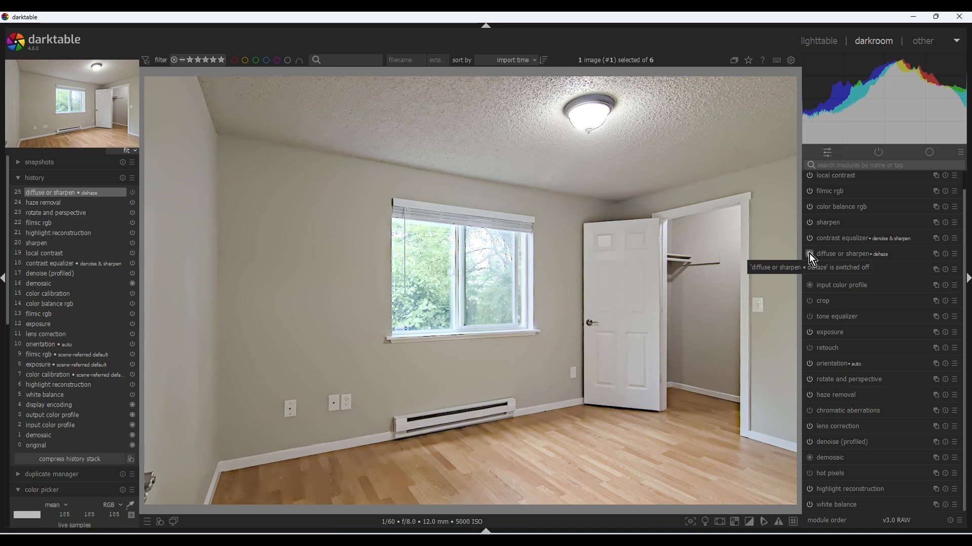
{"action": "left_click", "coordinate": [809, 253]}
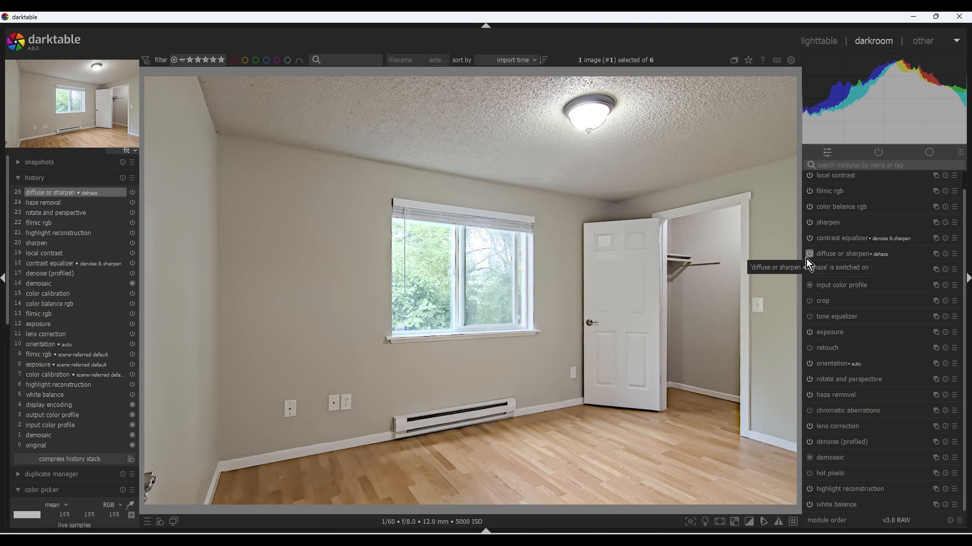
{"action": "scroll", "coordinate": [740, 307], "scroll_direction": "up", "scroll_amount": 4}
{"action": "left_click_drag", "start_coordinate": [502, 365], "coordinate": [684, 362]}
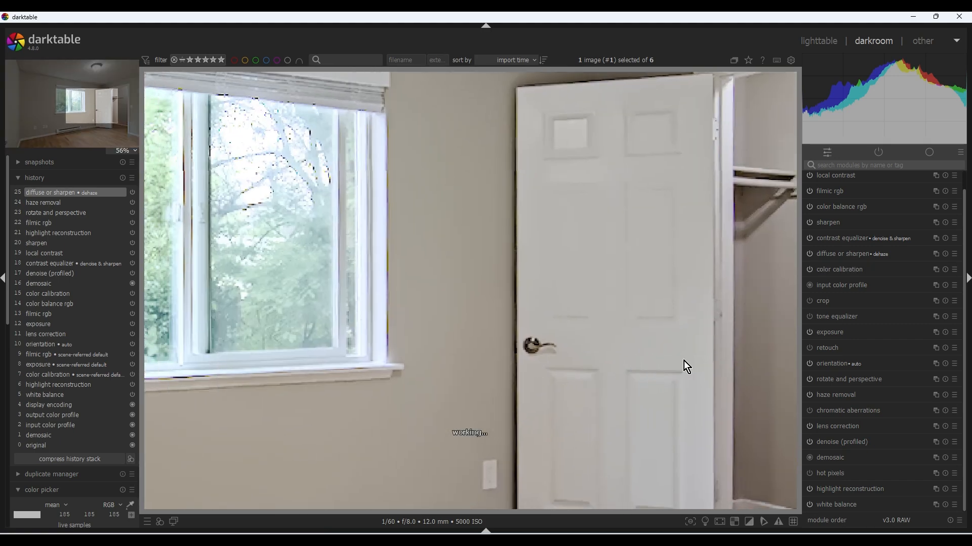
{"action": "scroll", "coordinate": [683, 362], "scroll_direction": "up", "scroll_amount": 3}
{"action": "left_click_drag", "start_coordinate": [554, 363], "coordinate": [692, 353]}
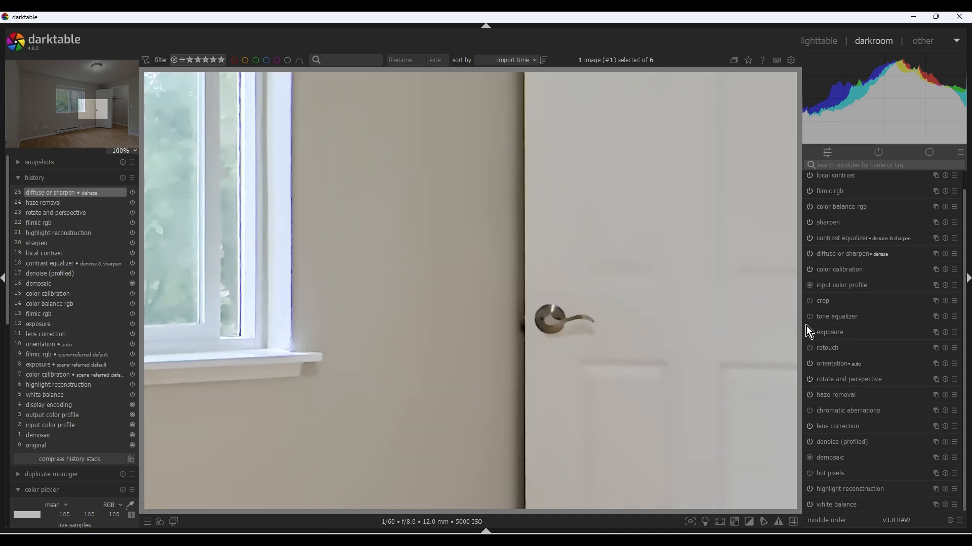
{"action": "left_click", "coordinate": [809, 257]}
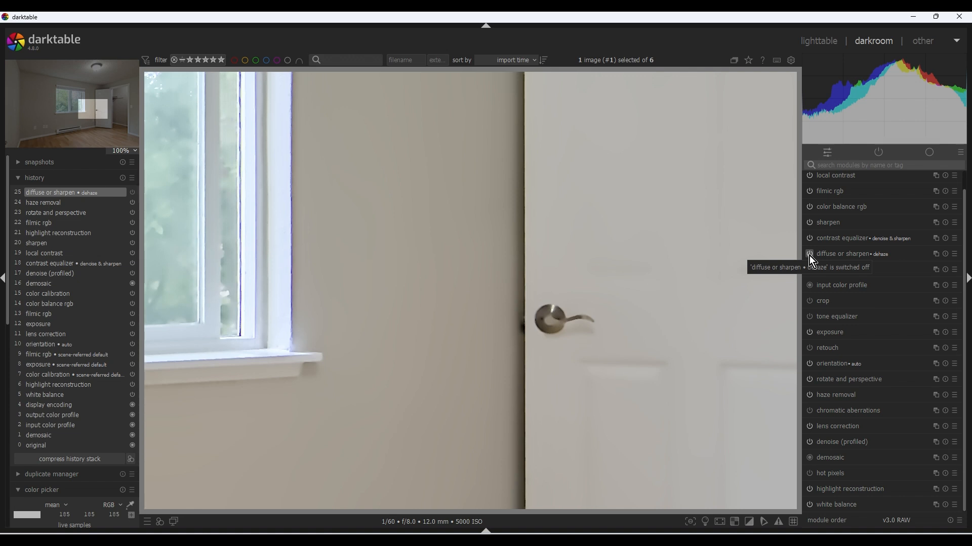
{"action": "left_click", "coordinate": [809, 256]}
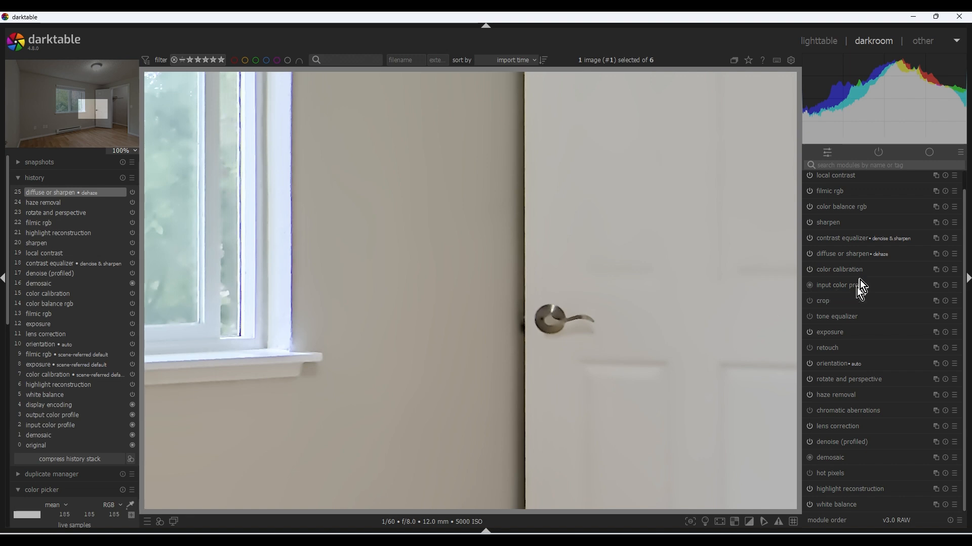
{"action": "scroll", "coordinate": [689, 314], "scroll_direction": "down", "scroll_amount": 3}
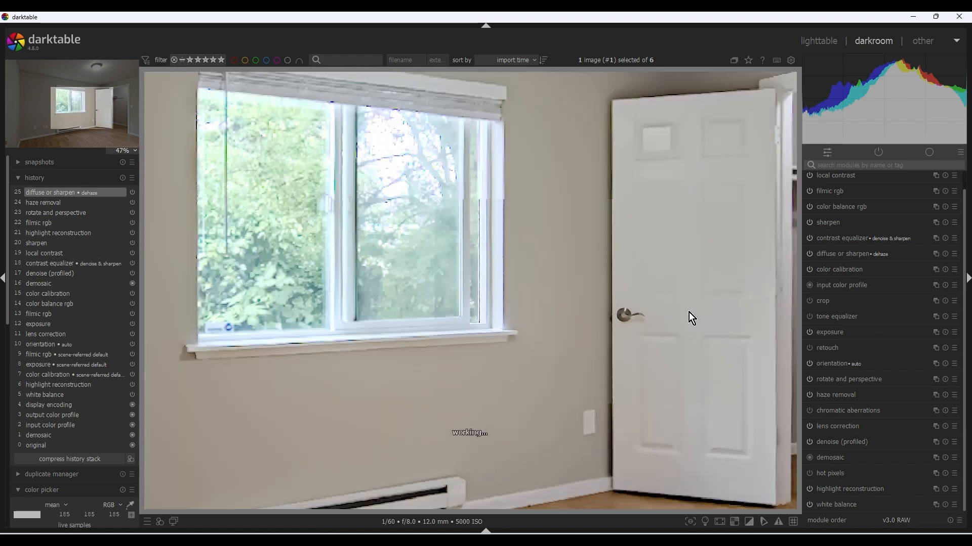
{"action": "scroll", "coordinate": [689, 312], "scroll_direction": "down", "scroll_amount": 3}
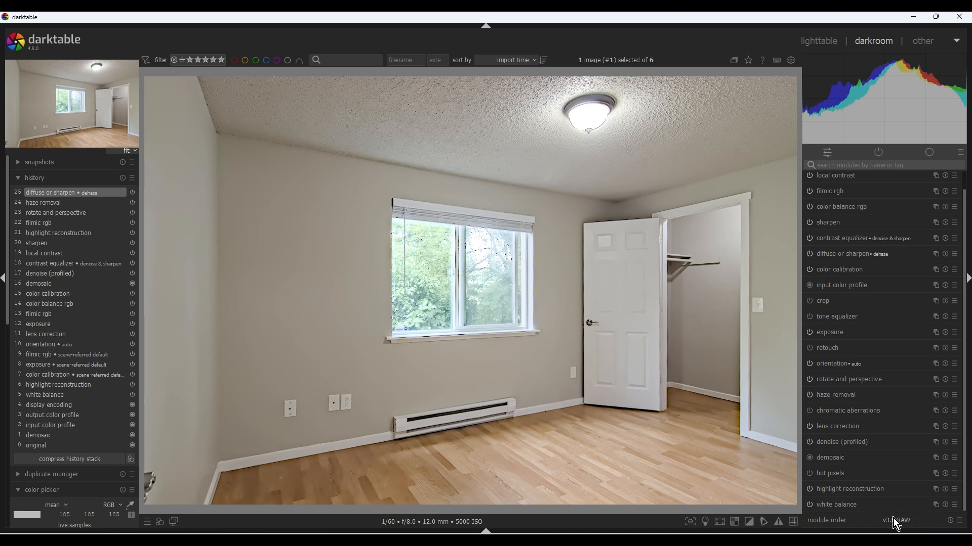
- Heal away the door handle at the photo's lower-left edge with a circle shape in retouch, and collapse the module
{"action": "left_click", "coordinate": [828, 348]}
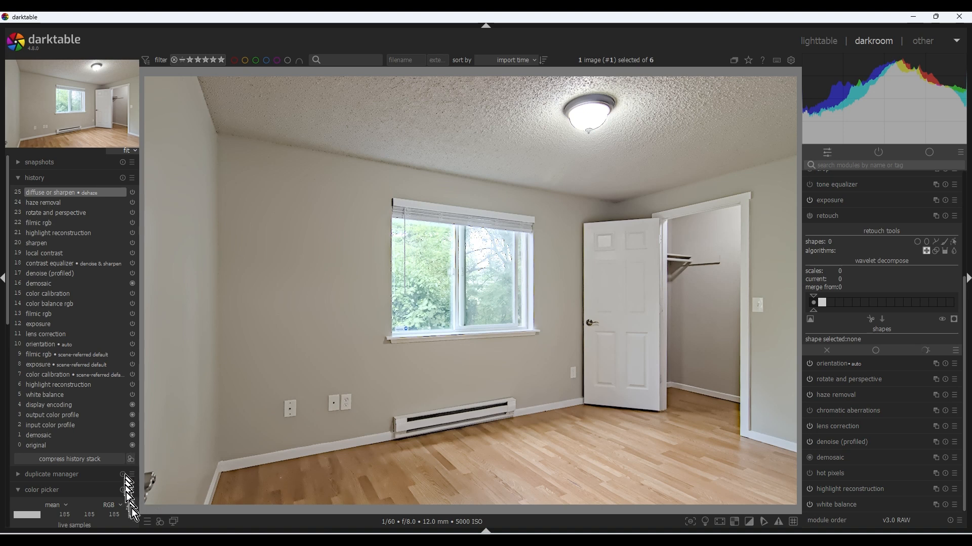
{"action": "left_click", "coordinate": [916, 242]}
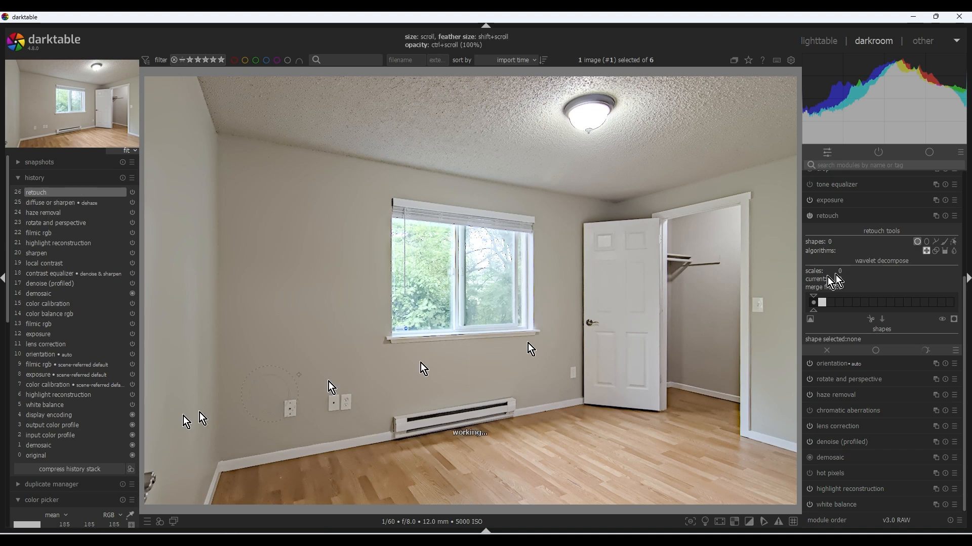
{"action": "left_click", "coordinate": [152, 487]}
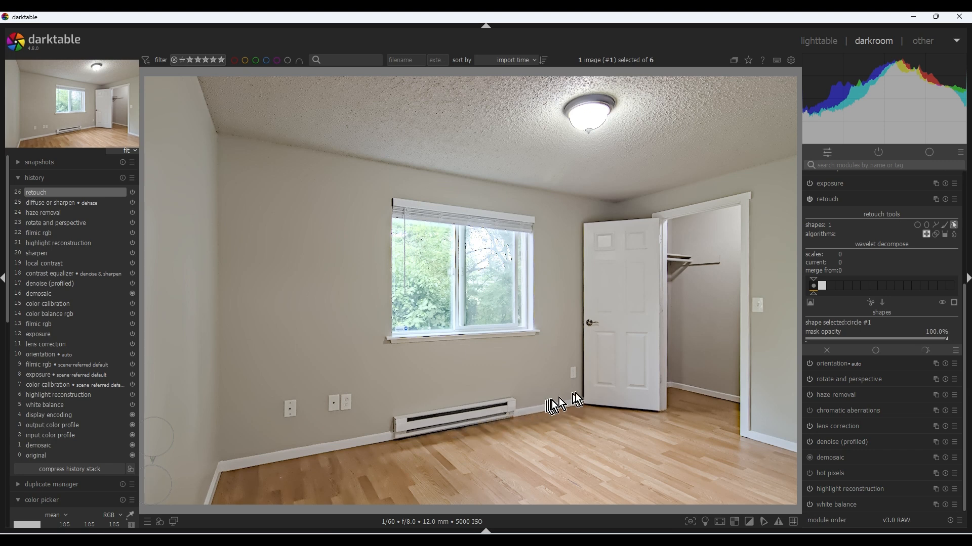
{"action": "left_click", "coordinate": [828, 200]}
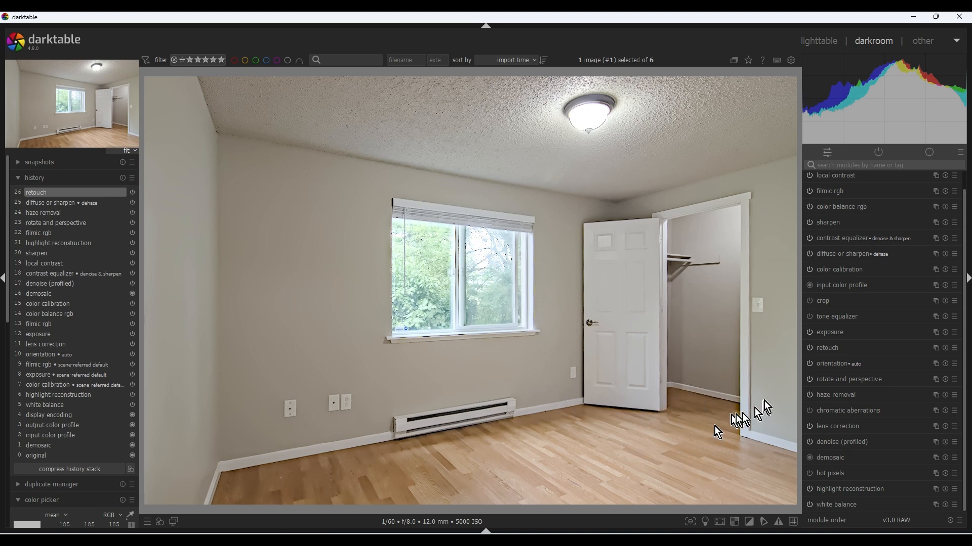
- Display the exposure mask in the tone equalizer's masking settings and set the mask exposure compensation to -2.81 EV
{"action": "left_click", "coordinate": [847, 316]}
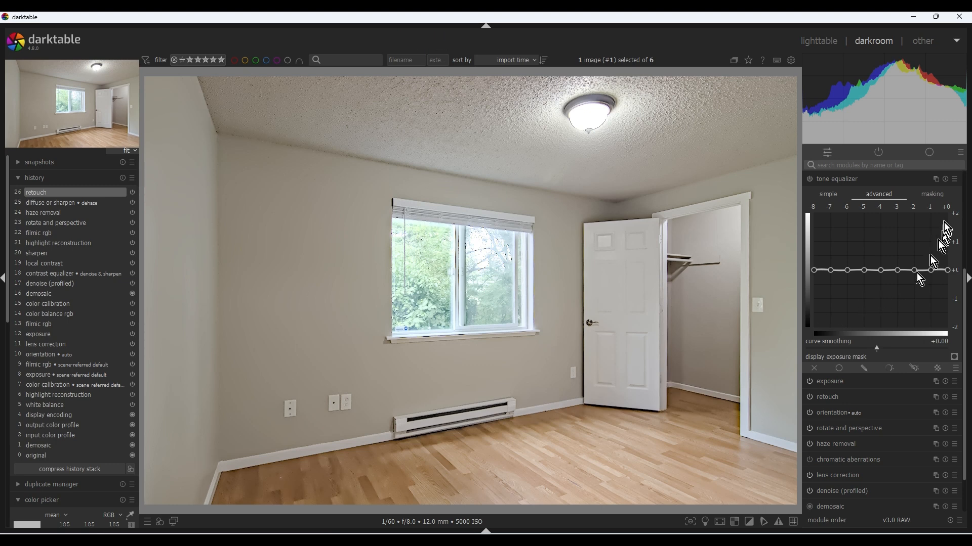
{"action": "left_click", "coordinate": [931, 196]}
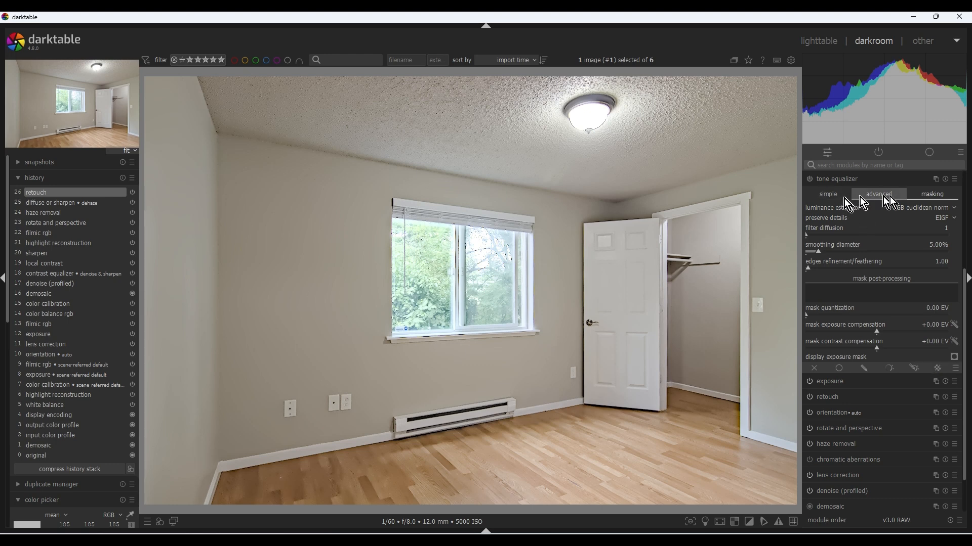
{"action": "left_click", "coordinate": [953, 358]}
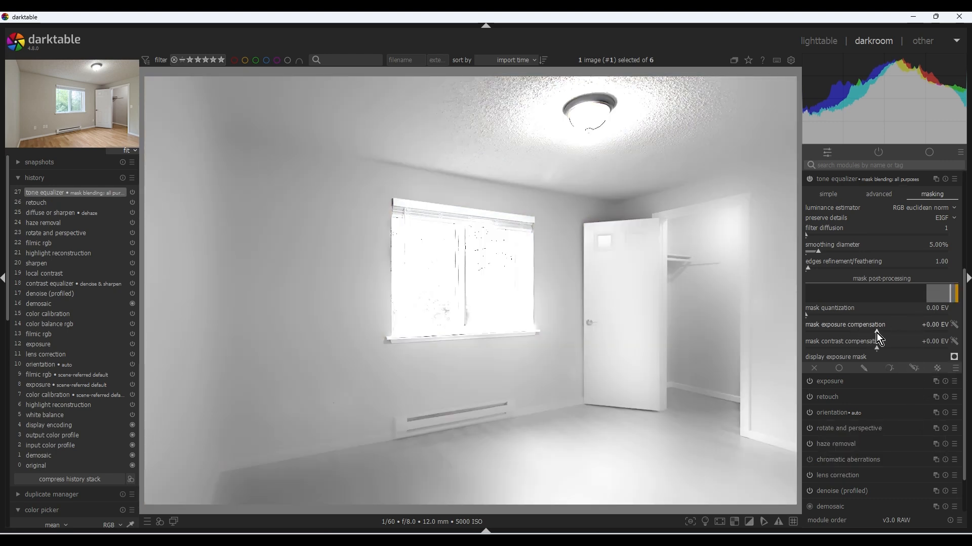
{"action": "left_click_drag", "start_coordinate": [877, 333], "coordinate": [837, 339]}
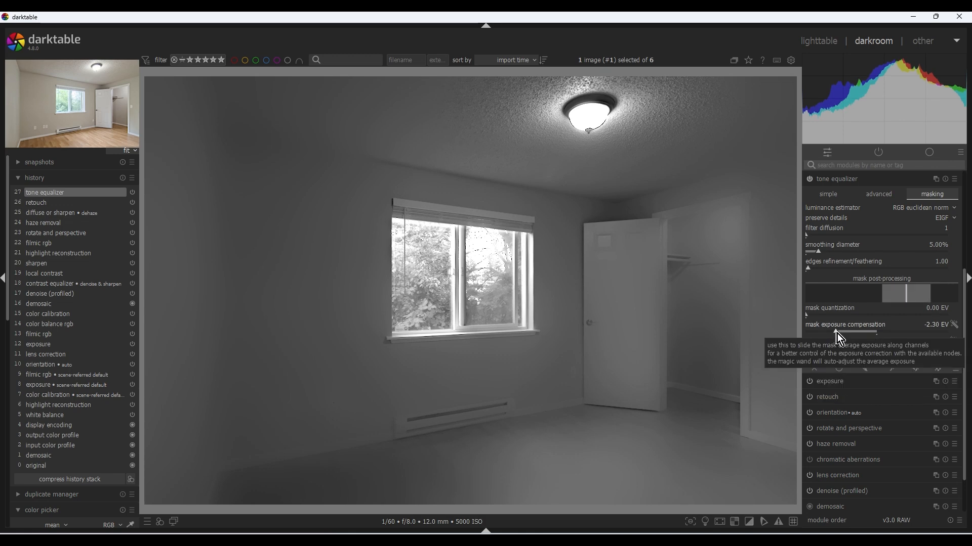
{"action": "left_click_drag", "start_coordinate": [834, 333], "coordinate": [832, 333]}
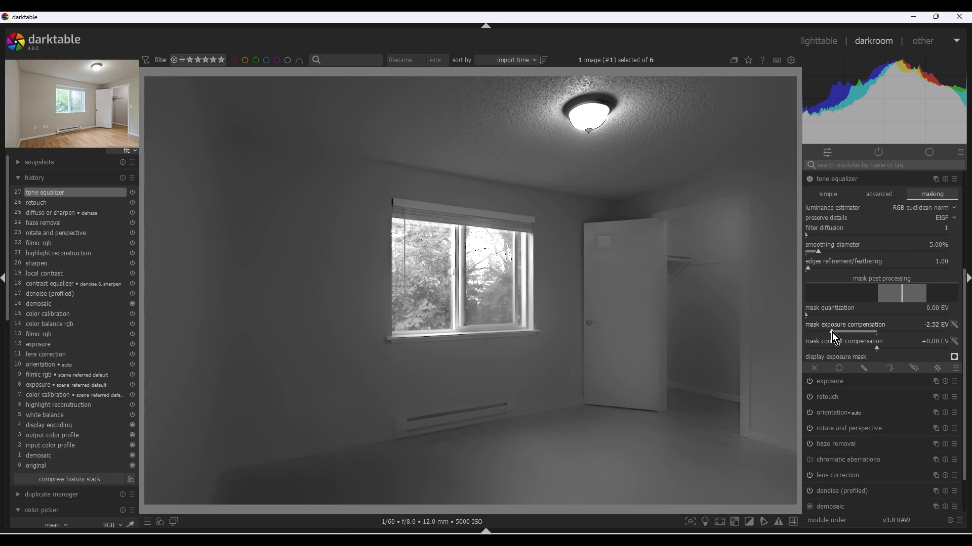
{"action": "left_click_drag", "start_coordinate": [830, 333], "coordinate": [827, 333]}
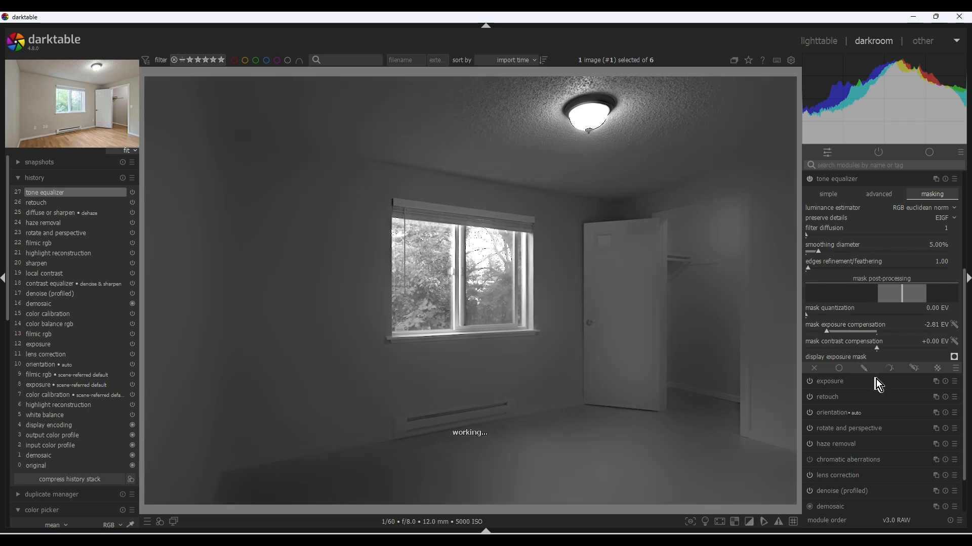
- Spread the tone equalizer mask by setting mask contrast compensation to +1.05 EV and mask exposure compensation to -3.15 EV
{"action": "left_click", "coordinate": [876, 349]}
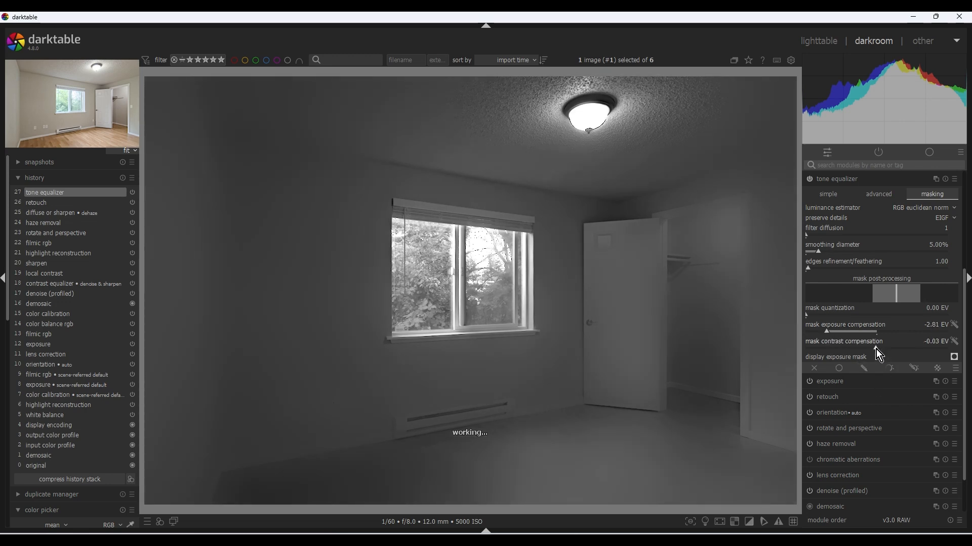
{"action": "left_click_drag", "start_coordinate": [876, 349], "coordinate": [906, 350]}
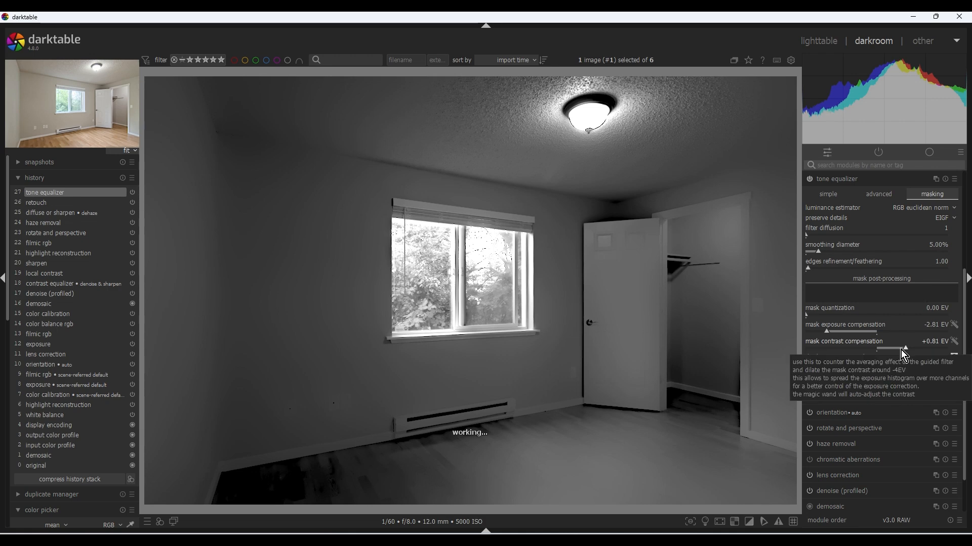
{"action": "left_click_drag", "start_coordinate": [827, 333], "coordinate": [821, 333]}
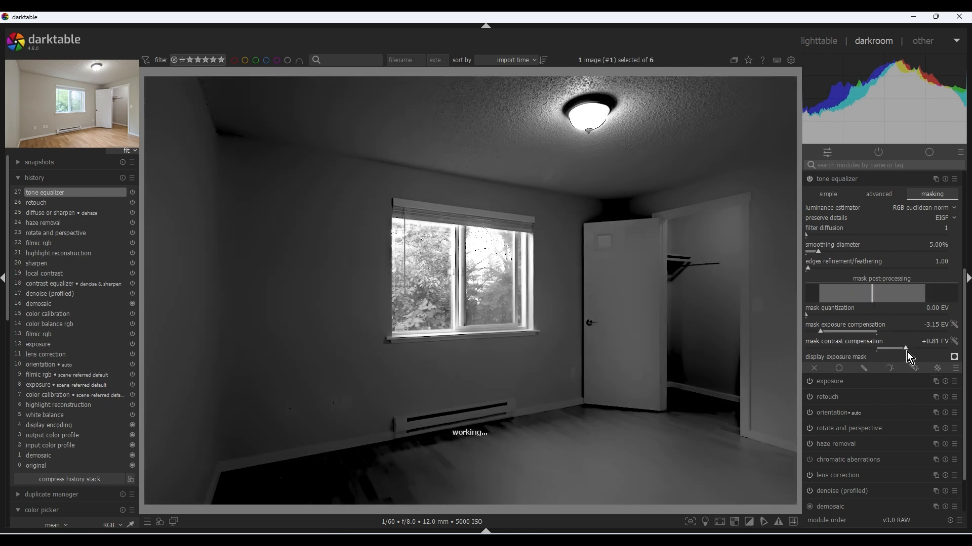
{"action": "left_click_drag", "start_coordinate": [906, 349], "coordinate": [912, 348]}
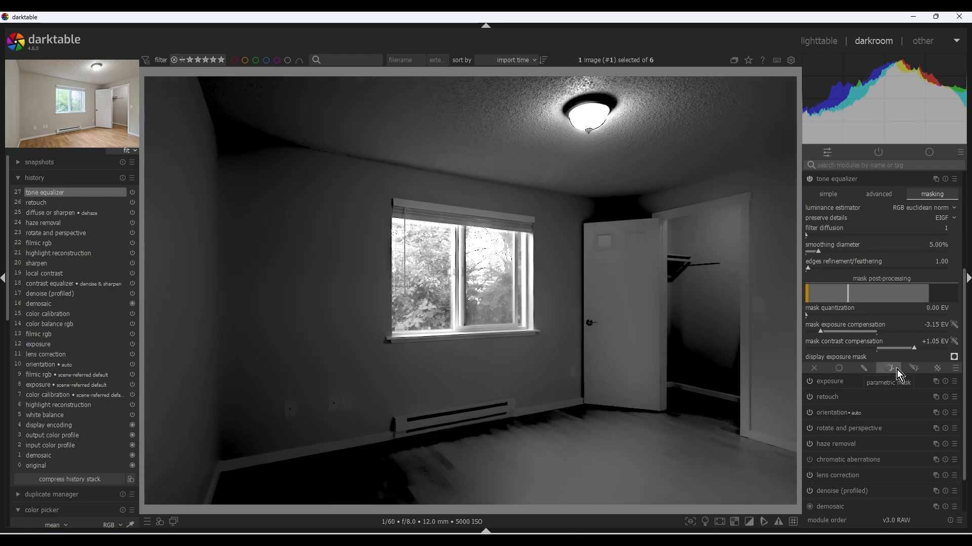
- Refine the tone equalizer mask by setting mask exposure compensation to -2.78 EV and mask contrast compensation to +1.21 EV
{"action": "left_click_drag", "start_coordinate": [819, 333], "coordinate": [823, 333]}
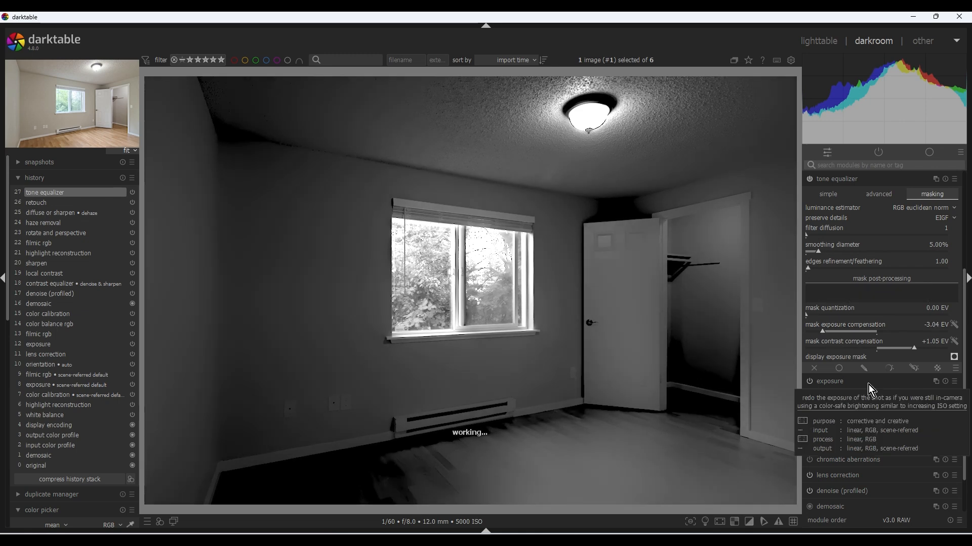
{"action": "left_click", "coordinate": [825, 333]}
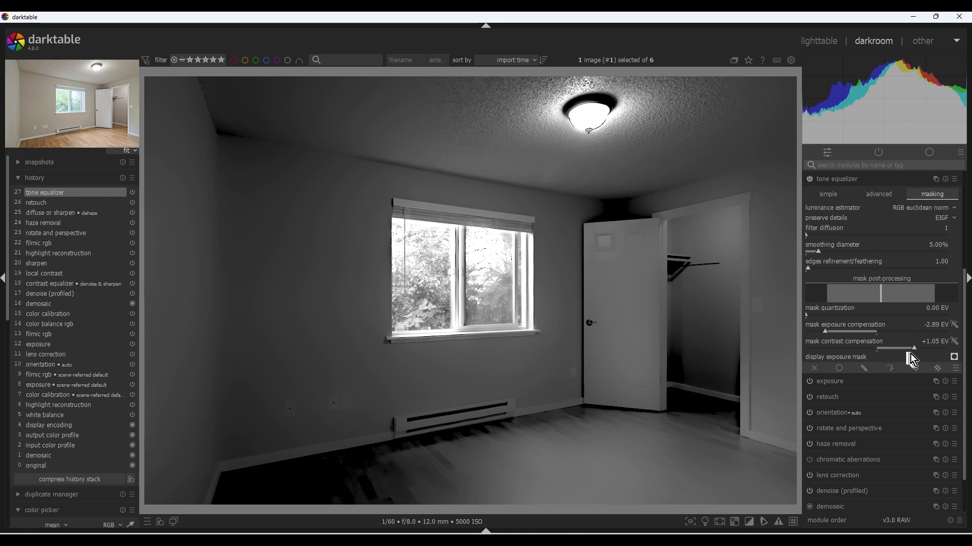
{"action": "left_click_drag", "start_coordinate": [915, 350], "coordinate": [916, 351]}
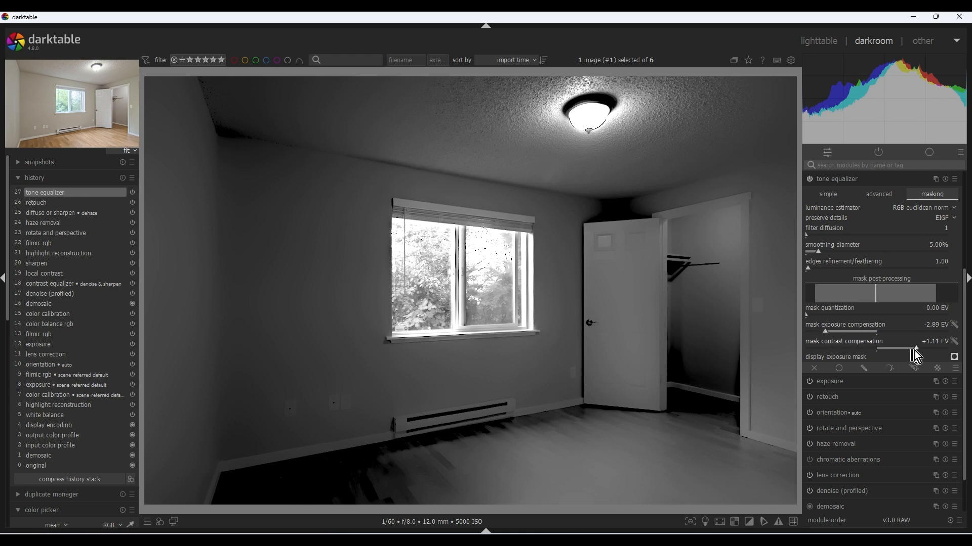
{"action": "left_click_drag", "start_coordinate": [917, 350], "coordinate": [918, 350]}
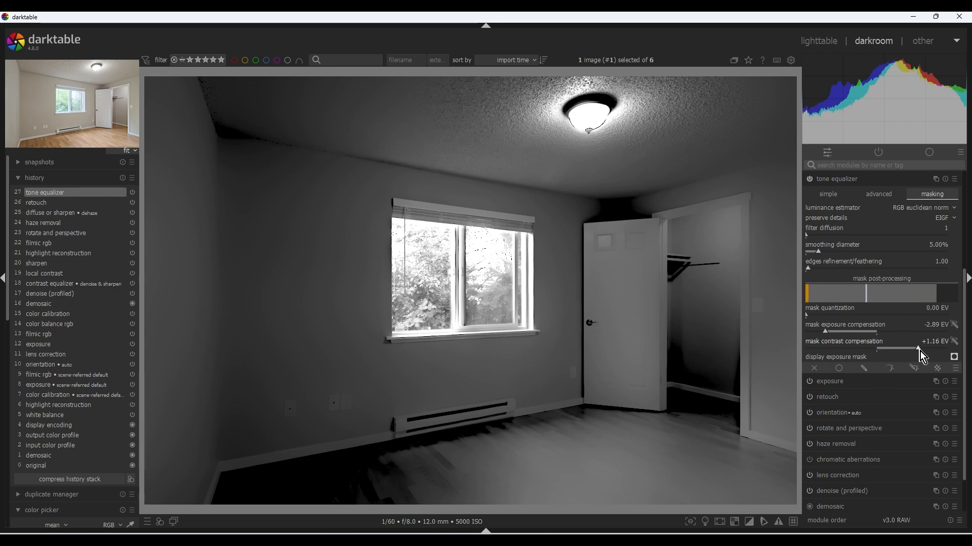
{"action": "left_click_drag", "start_coordinate": [920, 351], "coordinate": [921, 350]}
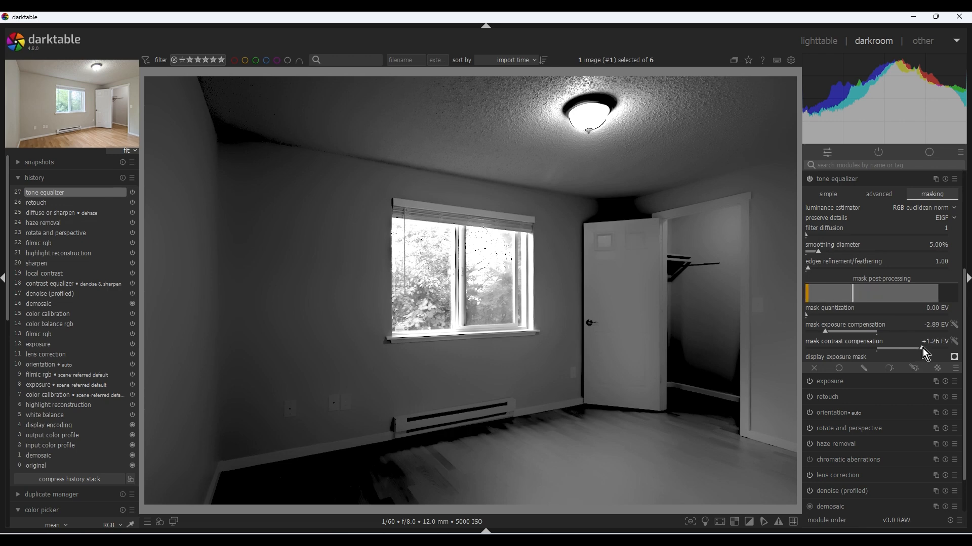
{"action": "left_click_drag", "start_coordinate": [922, 350], "coordinate": [918, 350]}
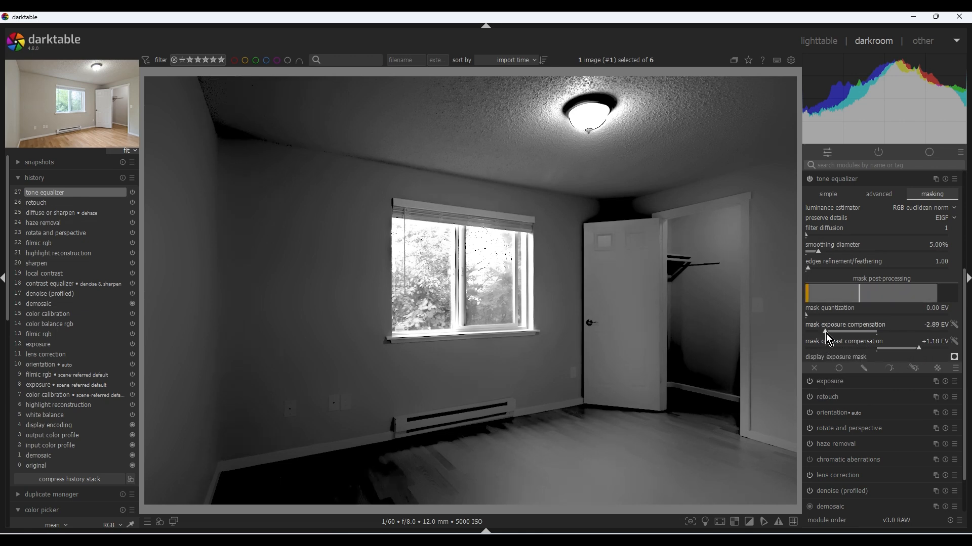
{"action": "left_click_drag", "start_coordinate": [826, 333], "coordinate": [827, 333]}
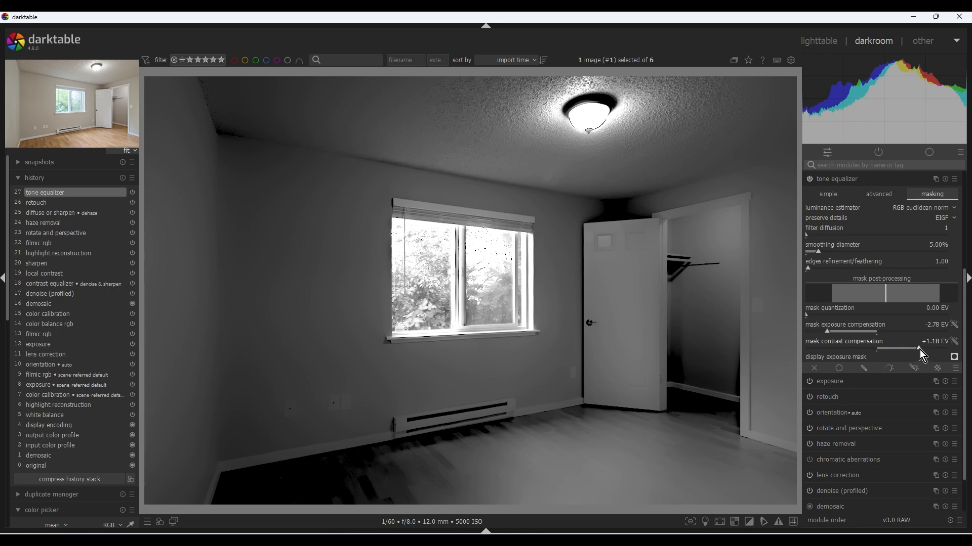
{"action": "left_click", "coordinate": [919, 349]}
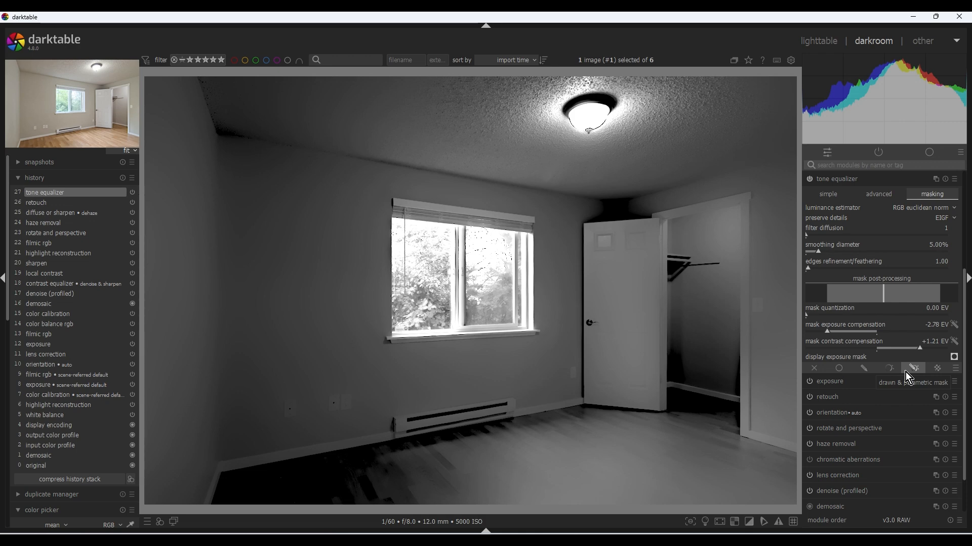
- Hide the tone equalizer's exposure mask and, with the advanced curve shown, darken the bright window tones and lift the shadows on the photo
{"action": "left_click", "coordinate": [885, 197]}
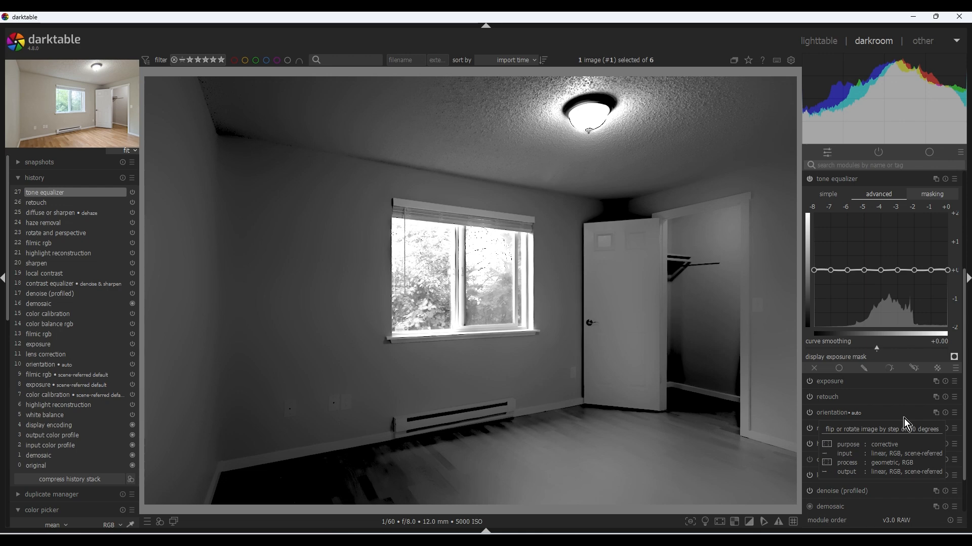
{"action": "left_click", "coordinate": [953, 357]}
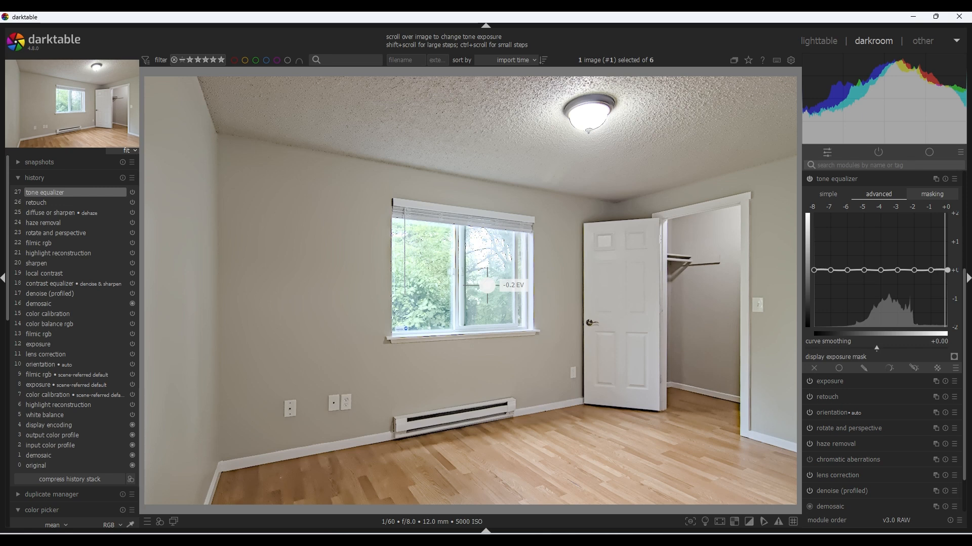
{"action": "scroll", "coordinate": [486, 285], "scroll_direction": "down", "scroll_amount": 2}
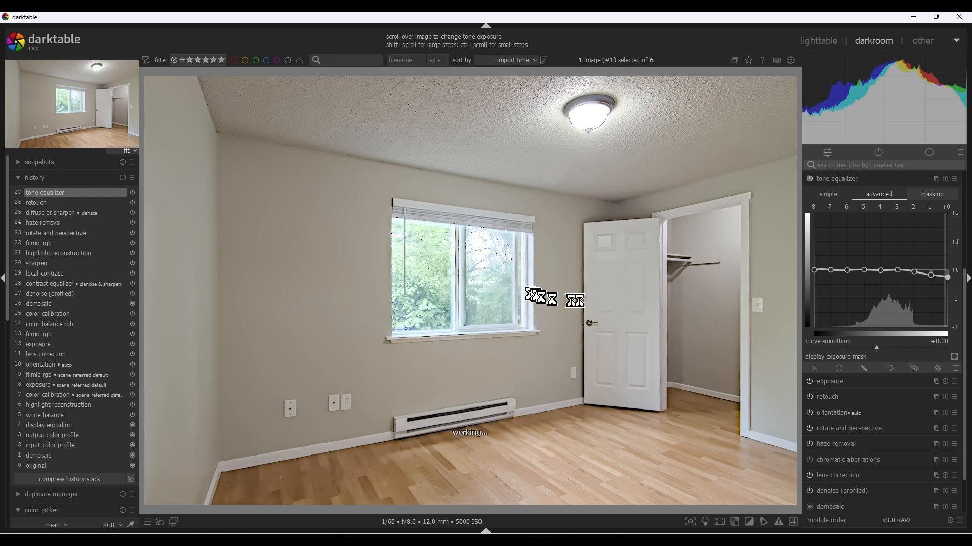
{"action": "scroll", "coordinate": [428, 269], "scroll_direction": "down", "scroll_amount": 2}
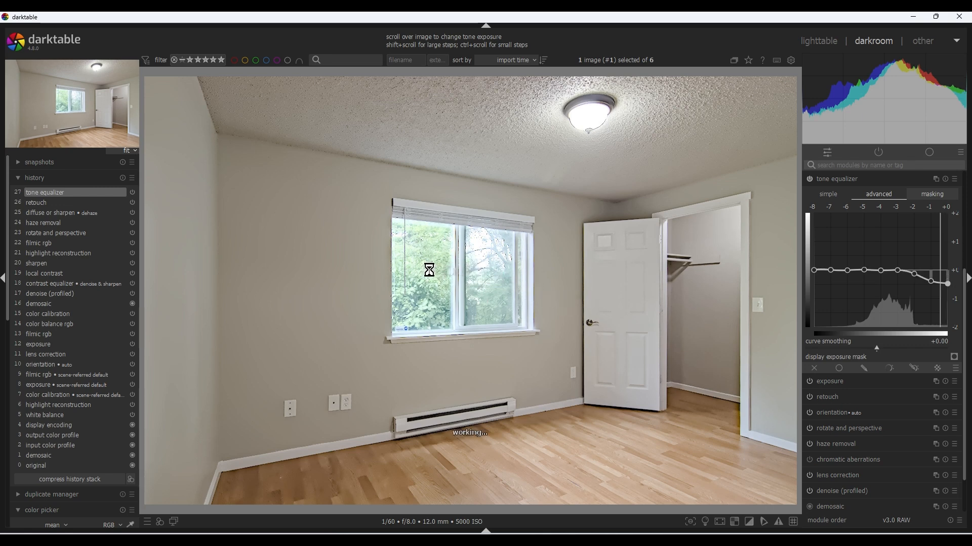
{"action": "scroll", "coordinate": [225, 155], "scroll_direction": "up", "scroll_amount": 2}
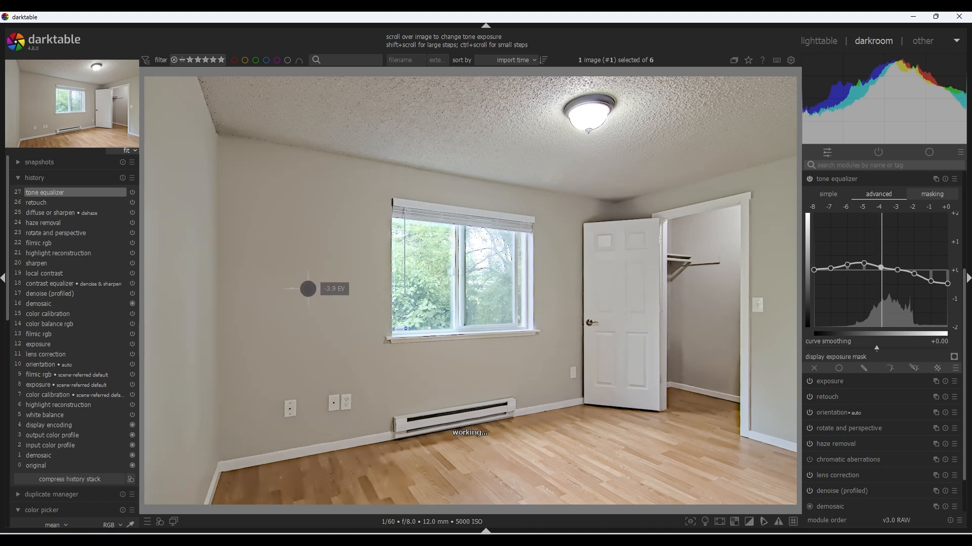
- Apply the tone equalizer preset compress shadows/highlights (EIGF): strong, compare the photo with the module off and on, and collapse it
{"action": "left_click", "coordinate": [955, 179]}
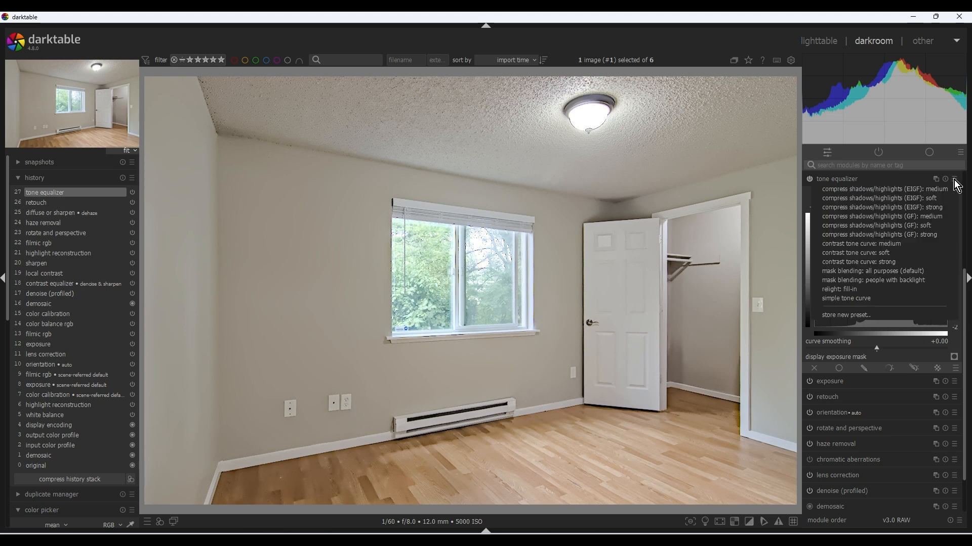
{"action": "left_click", "coordinate": [933, 210]}
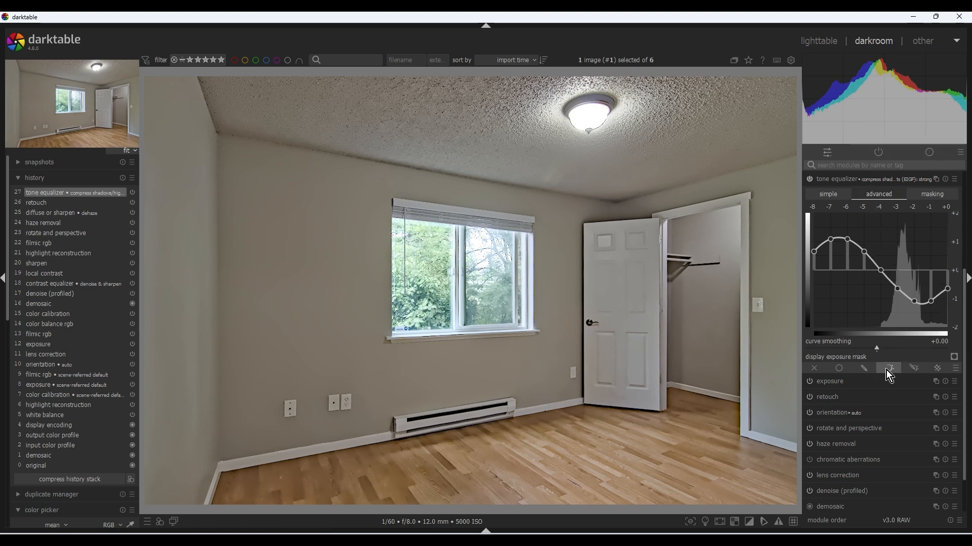
{"action": "left_click", "coordinate": [809, 180]}
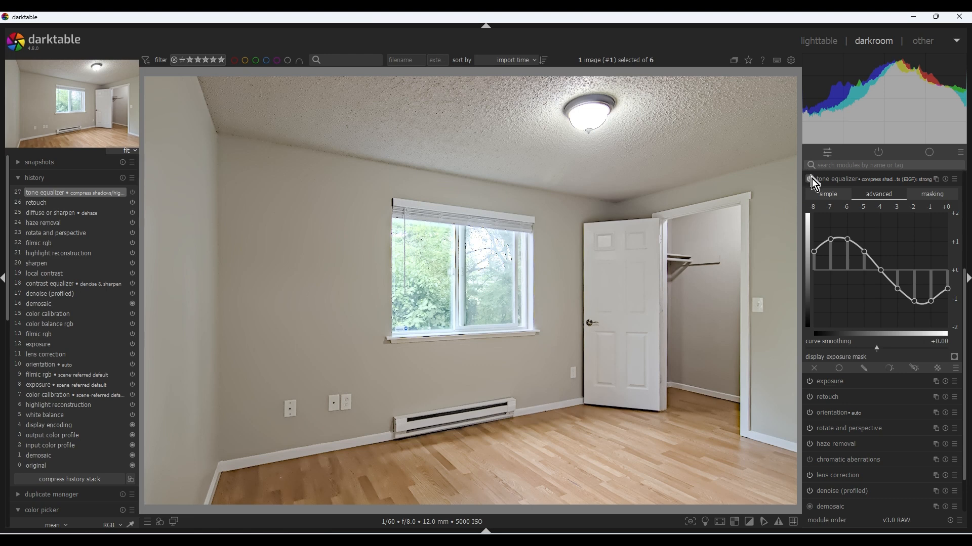
{"action": "left_click", "coordinate": [810, 179]}
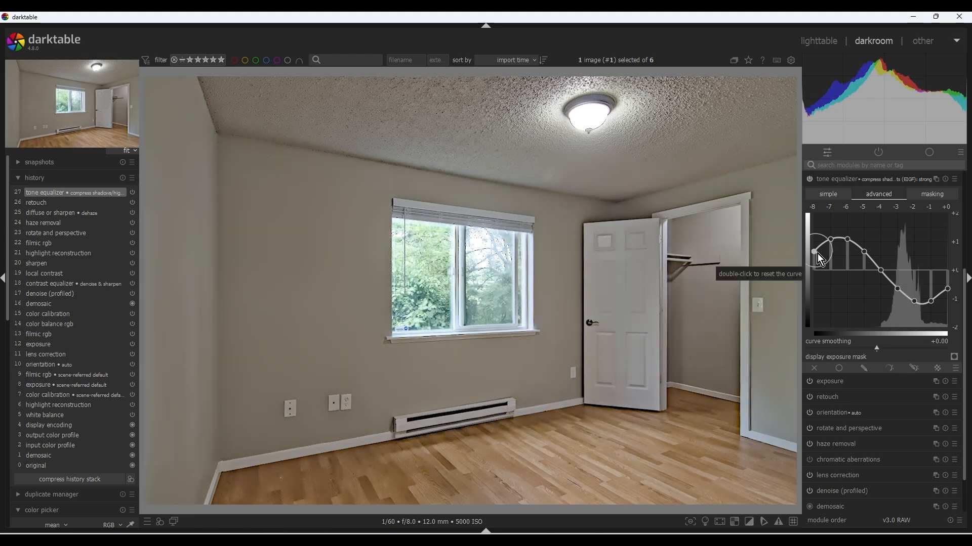
{"action": "left_click", "coordinate": [808, 179]}
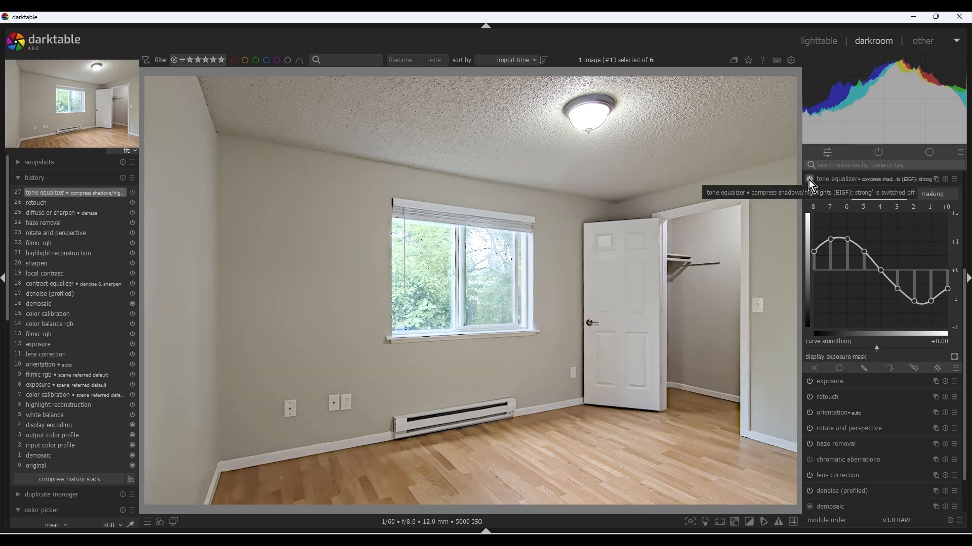
{"action": "left_click", "coordinate": [809, 180]}
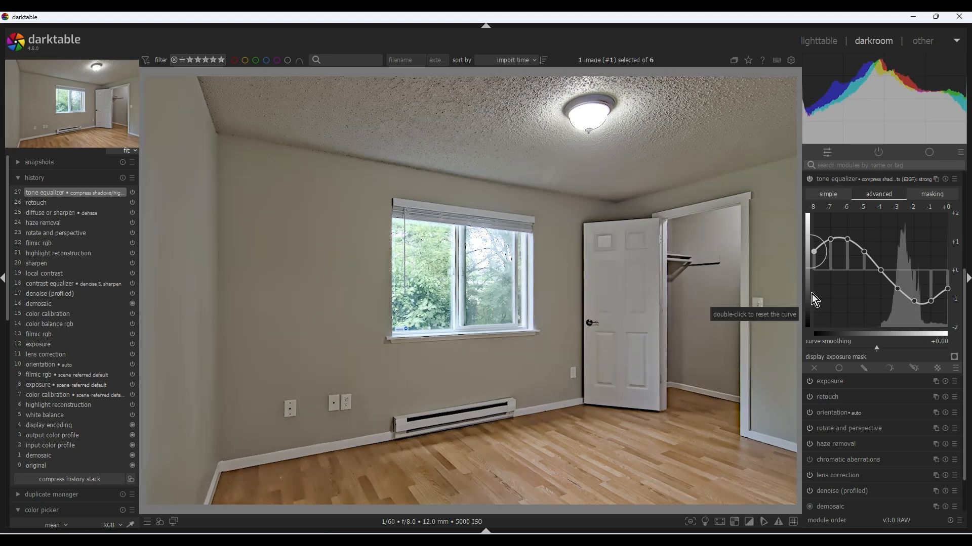
{"action": "left_click", "coordinate": [835, 180]}
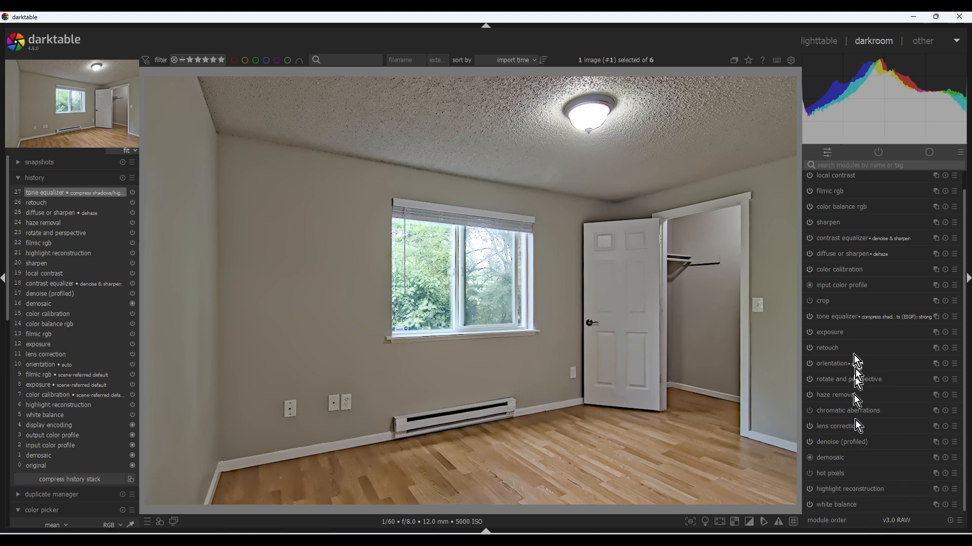
- Add a new exposure instance with a drawn mask and outline the window's right pane with a path of 0.07% feather size
{"action": "right_click", "coordinate": [936, 333]}
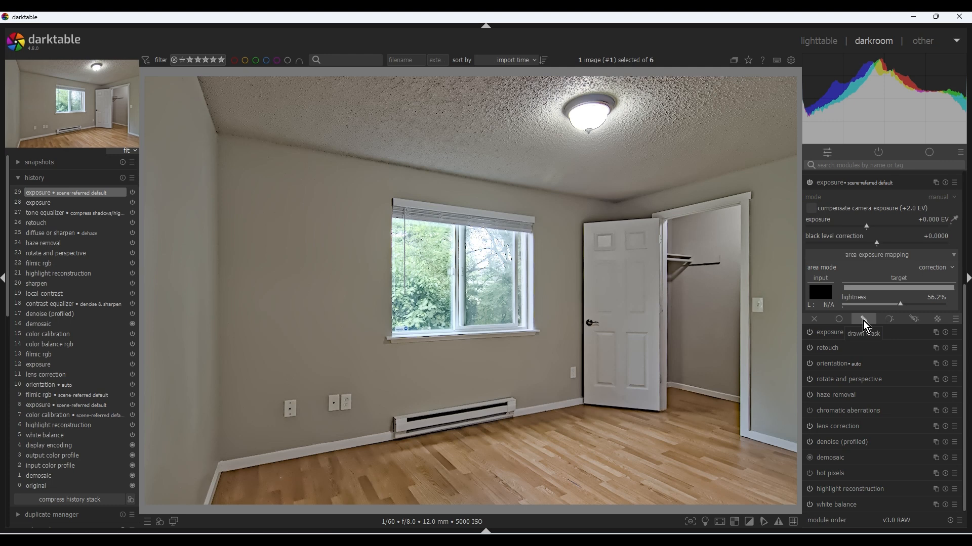
{"action": "left_click", "coordinate": [863, 319]}
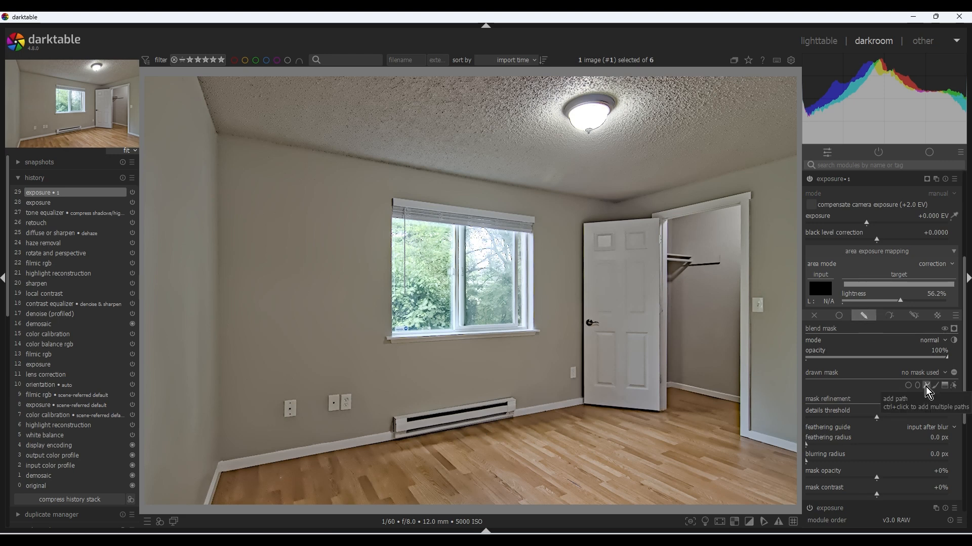
{"action": "left_click", "coordinate": [925, 386]}
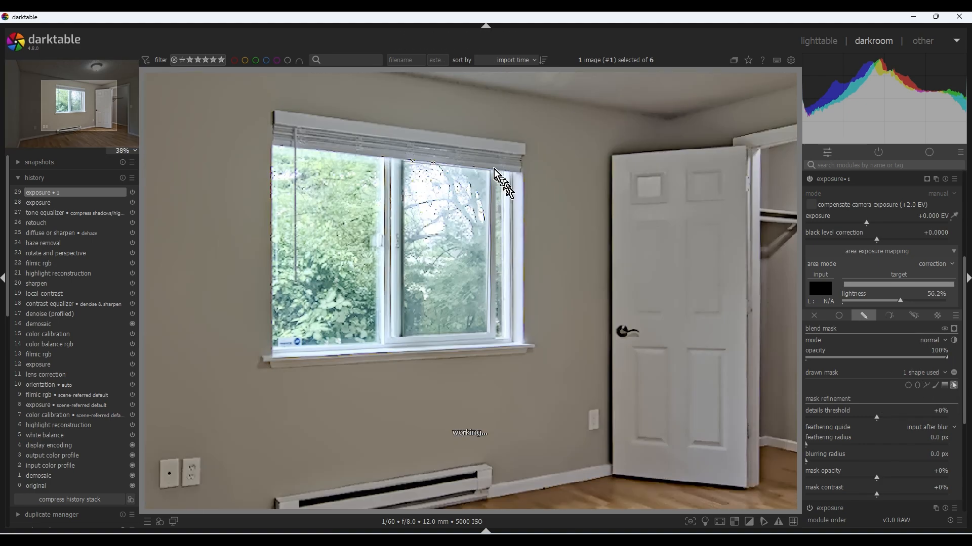
{"action": "scroll", "coordinate": [466, 211], "scroll_direction": "down", "scroll_amount": 3}
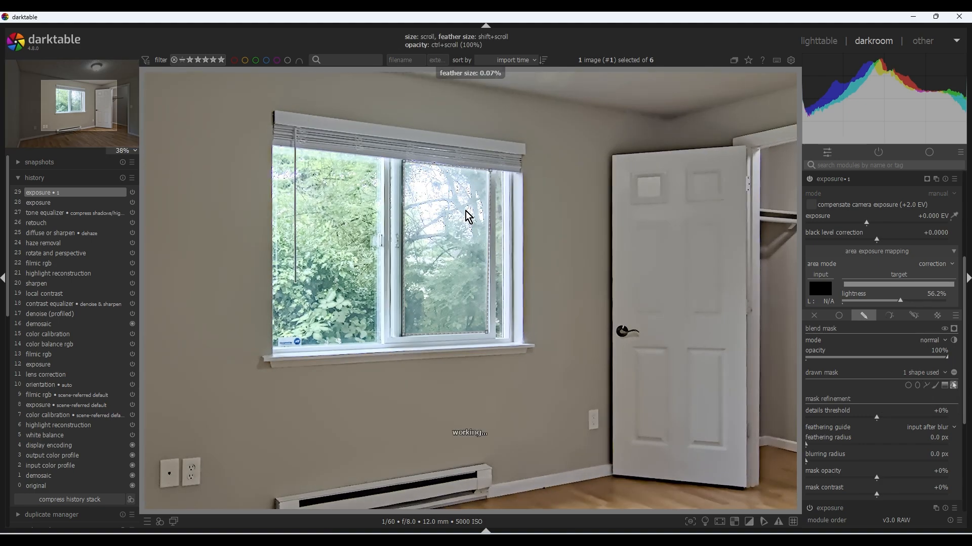
- Add a second path to the drawn exposure mask around the narrow glass strip at the window's right edge
{"action": "left_click", "coordinate": [925, 386]}
{"action": "left_click", "coordinate": [496, 171]}
{"action": "left_click", "coordinate": [503, 172]}
{"action": "left_click", "coordinate": [502, 338]}
{"action": "left_click", "coordinate": [495, 338]}
{"action": "right_click", "coordinate": [496, 338]}
- Add a third path to the exposure mask around the window's left pane, following the blind's hanging wand
{"action": "left_click", "coordinate": [926, 386]}
{"action": "left_click", "coordinate": [272, 146]}
{"action": "left_click", "coordinate": [295, 282]}
{"action": "left_click", "coordinate": [298, 149]}
{"action": "left_click", "coordinate": [384, 159]}
{"action": "left_click", "coordinate": [382, 343]}
{"action": "left_click", "coordinate": [273, 348]}
{"action": "right_click", "coordinate": [272, 348]}
- Darken the masked window view by setting exposure to -2.454 EV, and compare the photo with this exposure instance off and on
{"action": "scroll", "coordinate": [243, 292], "scroll_direction": "up", "scroll_amount": 4}
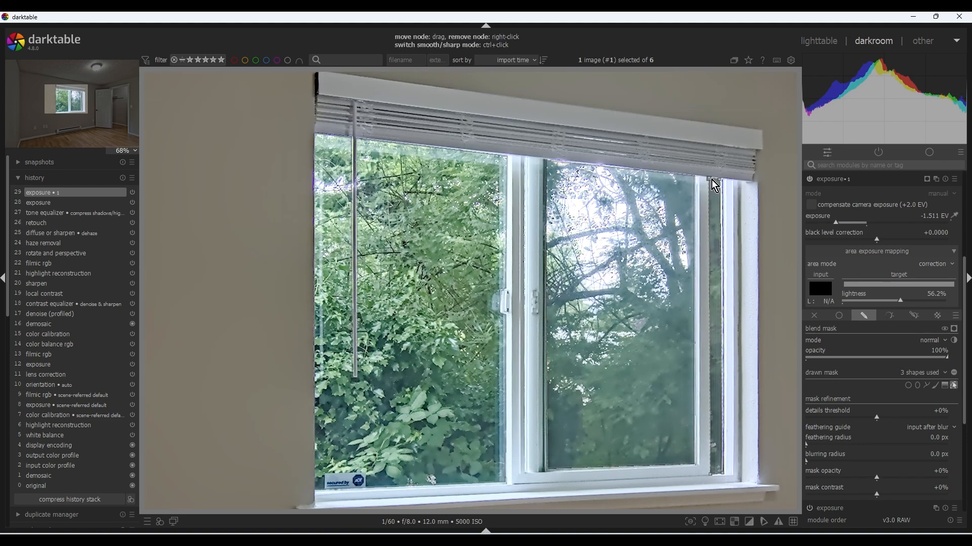
{"action": "scroll", "coordinate": [253, 314], "scroll_direction": "down", "scroll_amount": 1}
{"action": "scroll", "coordinate": [253, 314], "scroll_direction": "down", "scroll_amount": 4}
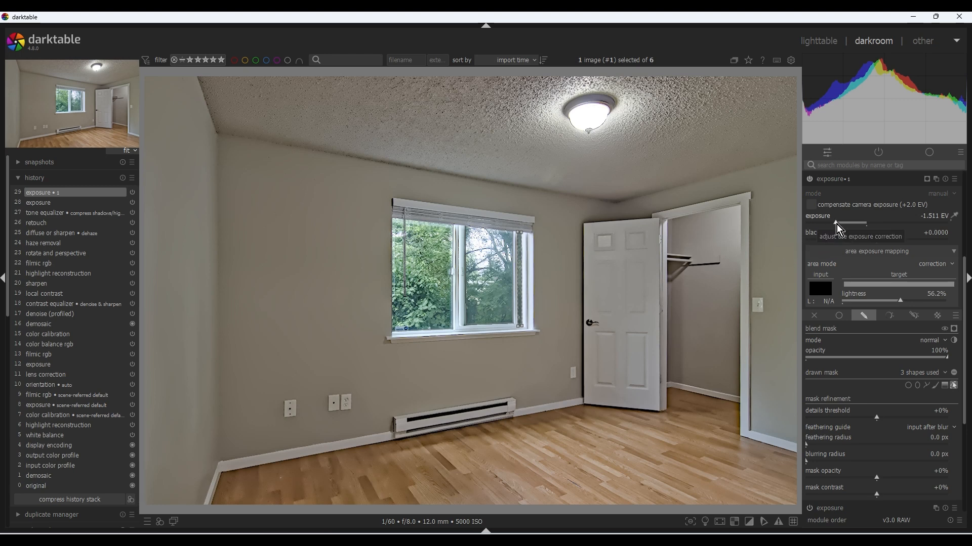
{"action": "left_click_drag", "start_coordinate": [836, 226], "coordinate": [816, 229]}
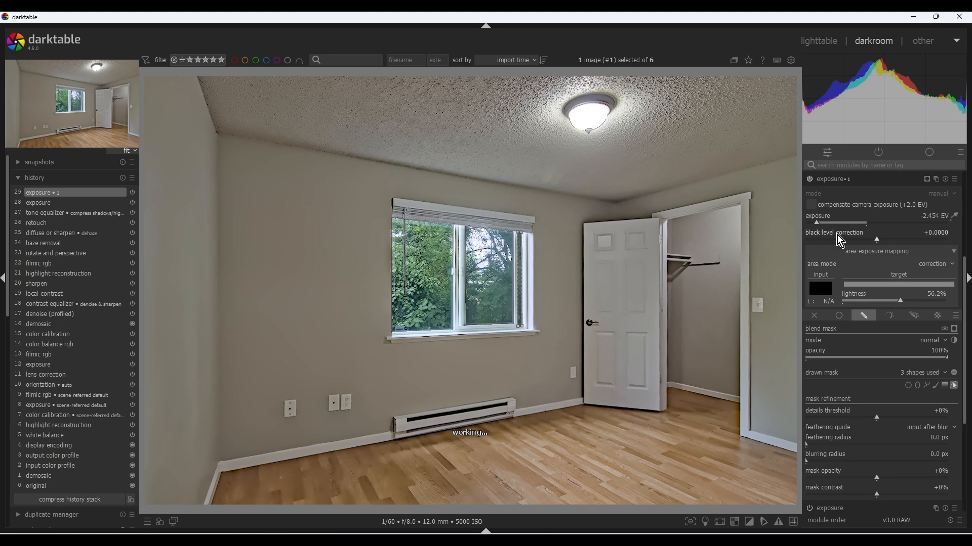
{"action": "left_click", "coordinate": [809, 179]}
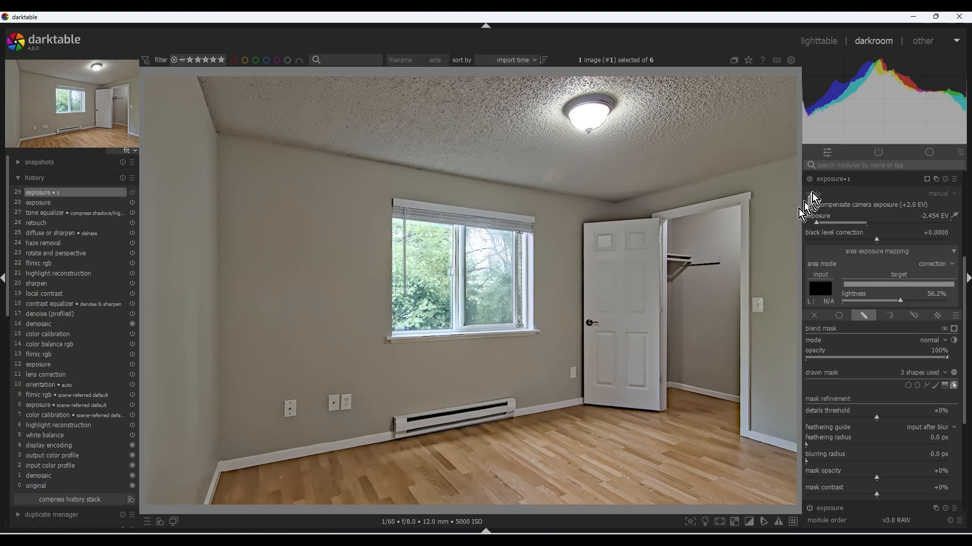
{"action": "left_click", "coordinate": [809, 179]}
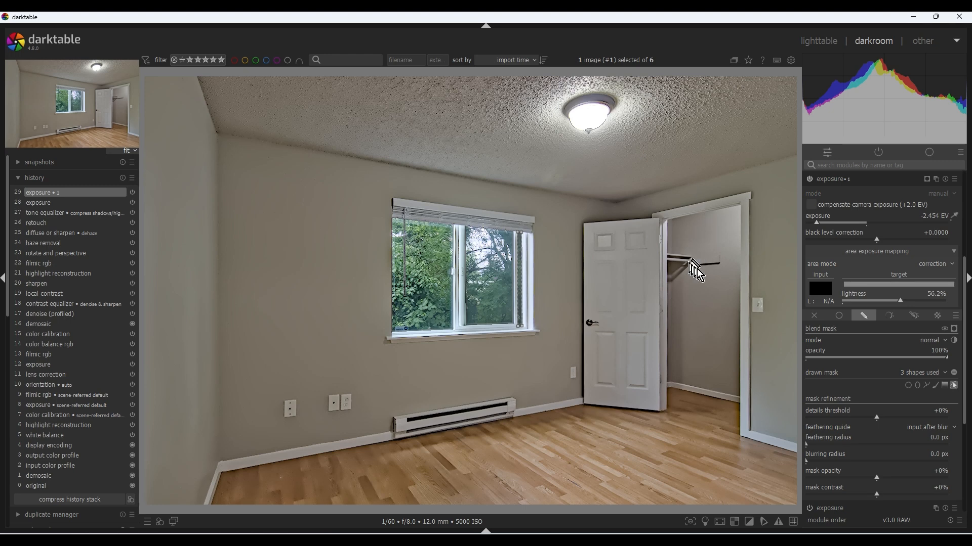
- Add another exposure instance with a drawn path mask around the ceiling light's glass shade and set its exposure to -1.387 EV
{"action": "right_click", "coordinate": [936, 181]}
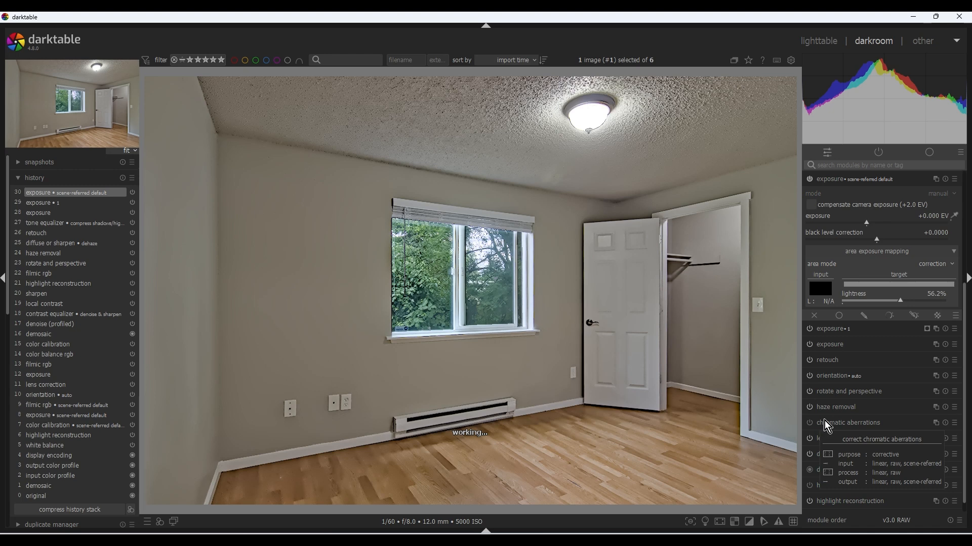
{"action": "left_click", "coordinate": [864, 317]}
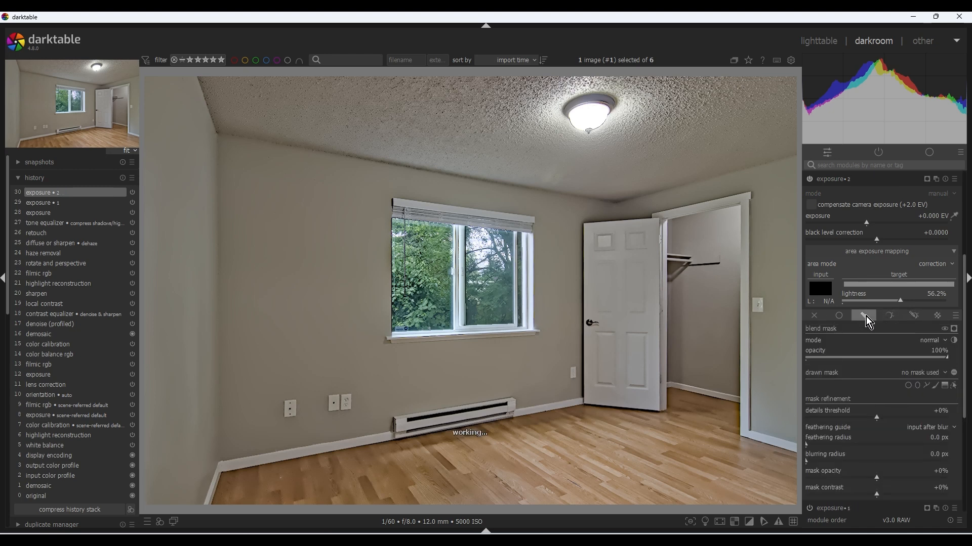
{"action": "left_click", "coordinate": [925, 386]}
{"action": "scroll", "coordinate": [612, 218], "scroll_direction": "up", "scroll_amount": 4}
{"action": "left_click", "coordinate": [593, 176]}
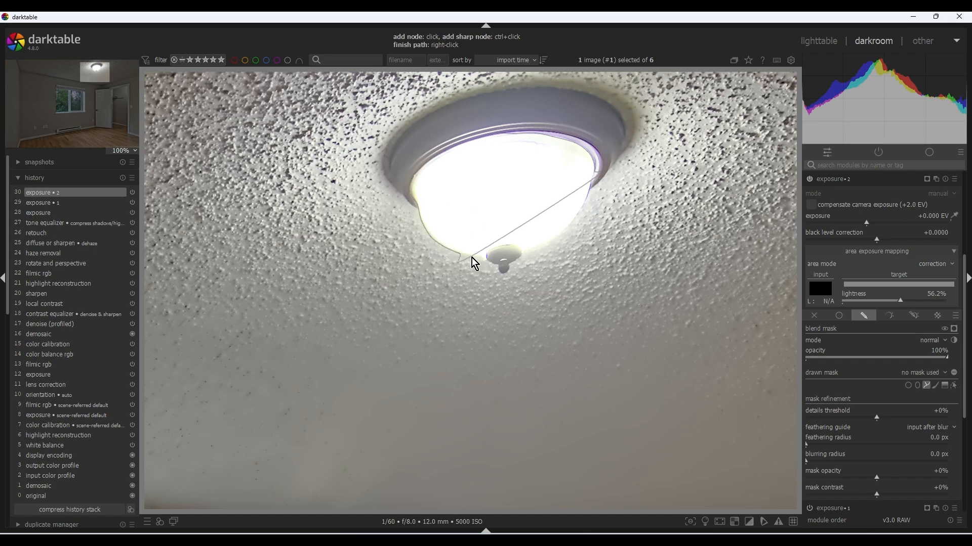
{"action": "right_click", "coordinate": [594, 188]}
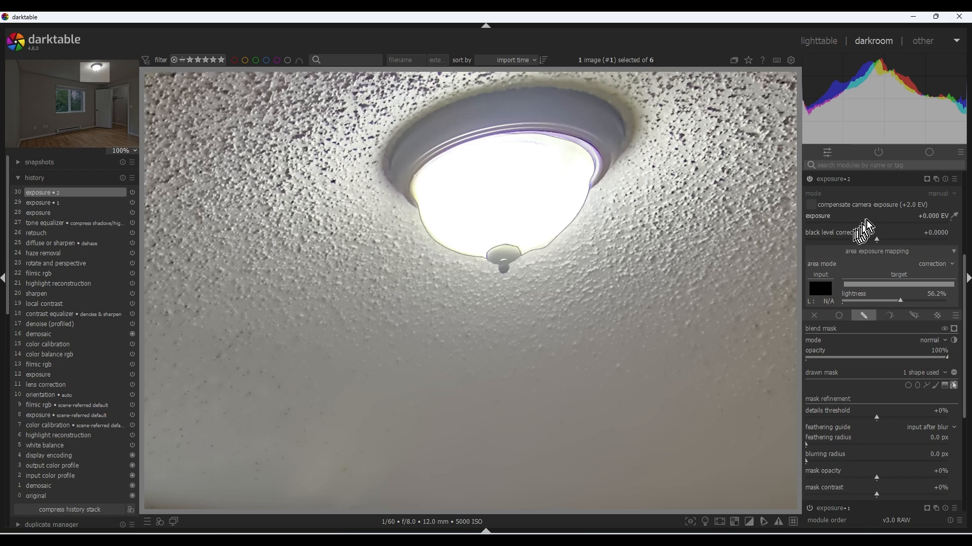
{"action": "left_click_drag", "start_coordinate": [866, 224], "coordinate": [839, 241]}
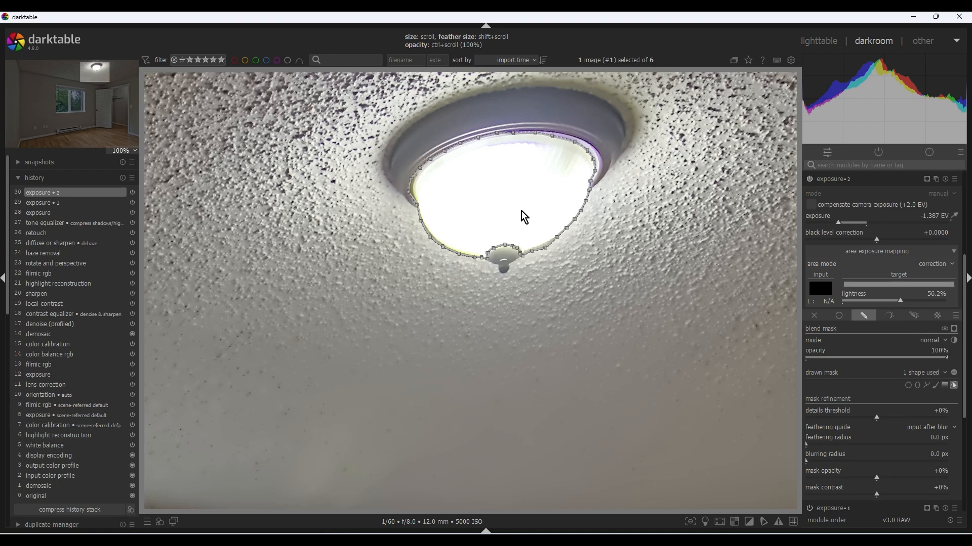
{"action": "scroll", "coordinate": [521, 211], "scroll_direction": "down", "scroll_amount": 9}
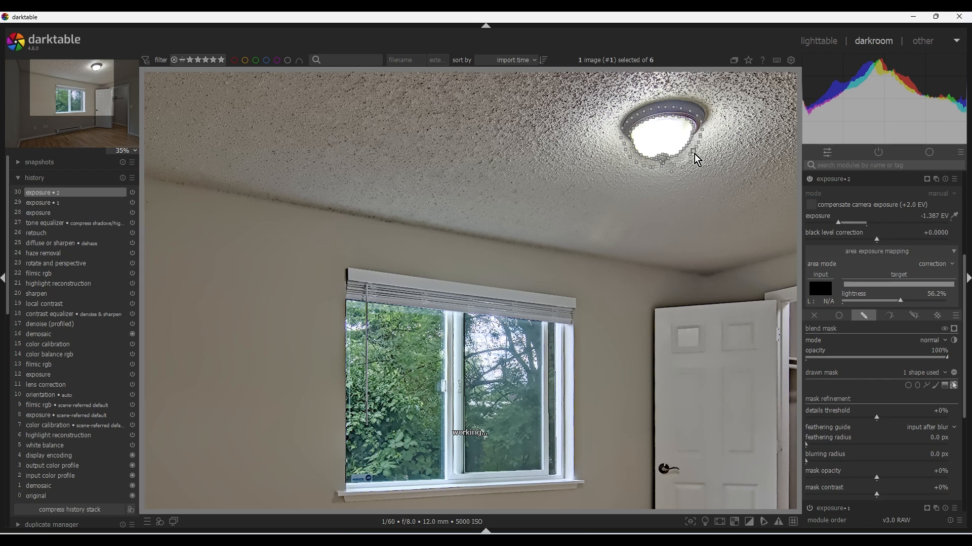
- Reshape the drawn exposure mask around the ceiling light by extending its outline outward on all sides of the fixture
{"action": "left_click_drag", "start_coordinate": [699, 135], "coordinate": [708, 138]}
{"action": "left_click_drag", "start_coordinate": [701, 121], "coordinate": [696, 95]}
{"action": "left_click_drag", "start_coordinate": [673, 107], "coordinate": [655, 84]}
{"action": "left_click_drag", "start_coordinate": [644, 111], "coordinate": [626, 100]}
{"action": "left_click_drag", "start_coordinate": [627, 122], "coordinate": [610, 113]}
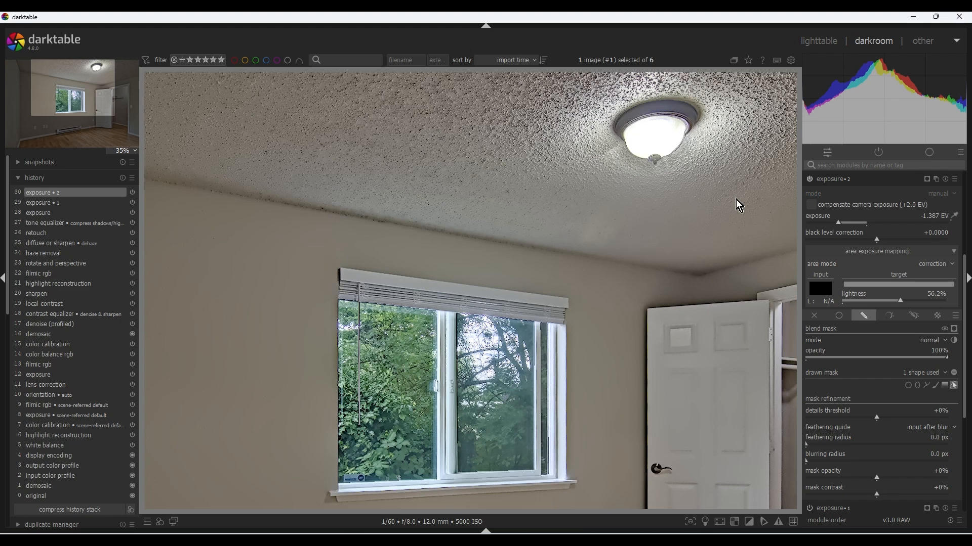
- Set the ceiling light's masked exposure to -1.610 EV, and compare the whole photo with the reference image IMG_1042.jpg
{"action": "scroll", "coordinate": [736, 199], "scroll_direction": "down", "scroll_amount": 1}
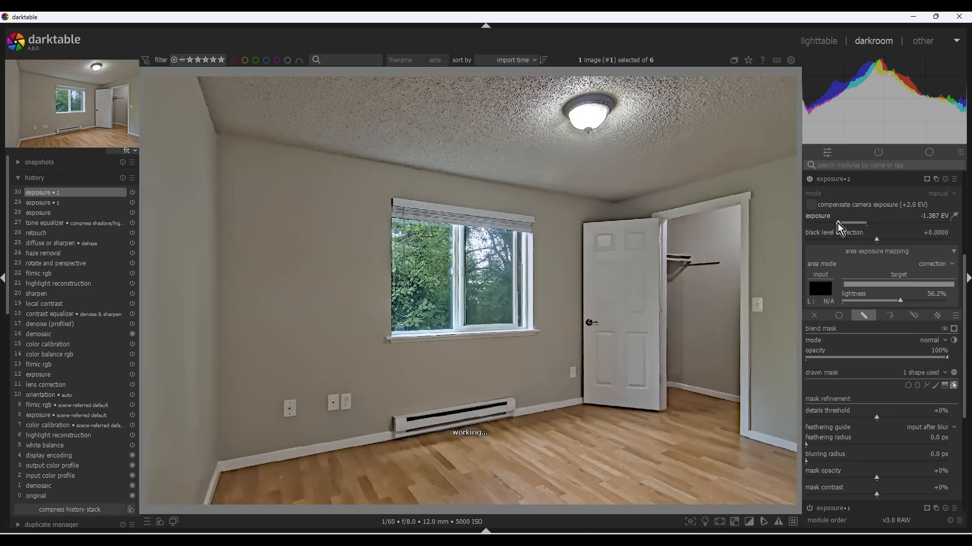
{"action": "left_click_drag", "start_coordinate": [837, 223], "coordinate": [866, 223]}
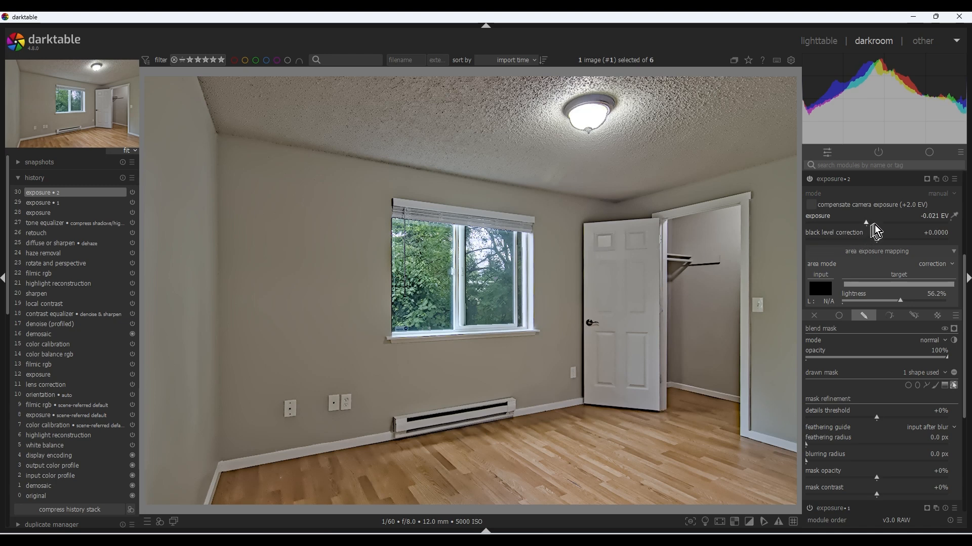
{"action": "left_click_drag", "start_coordinate": [867, 224], "coordinate": [841, 226]}
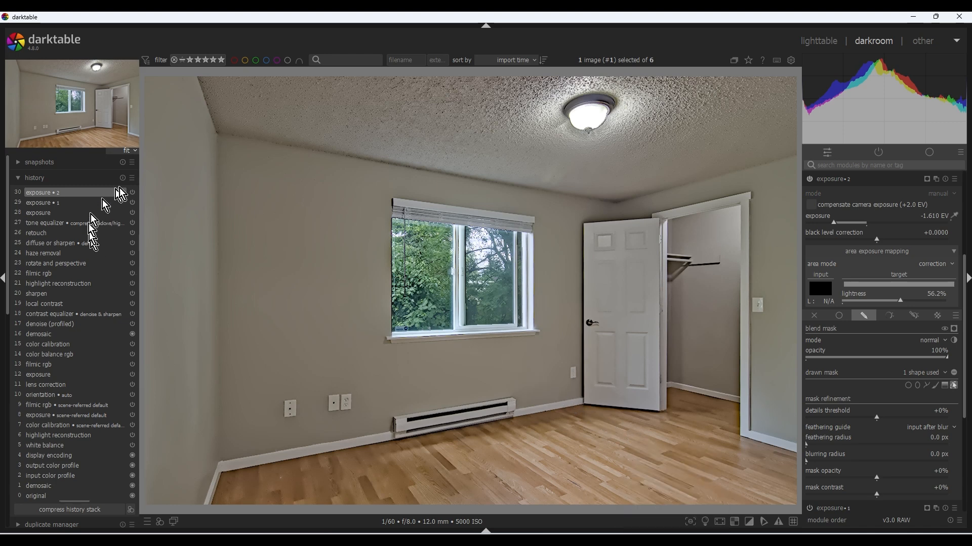
{"action": "left_click", "coordinate": [658, 537]}
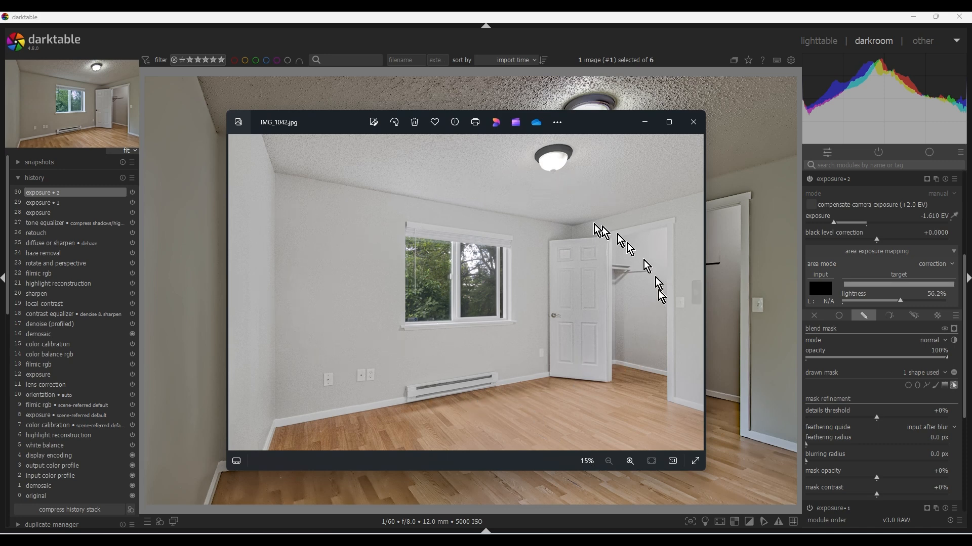
{"action": "left_click", "coordinate": [643, 123]}
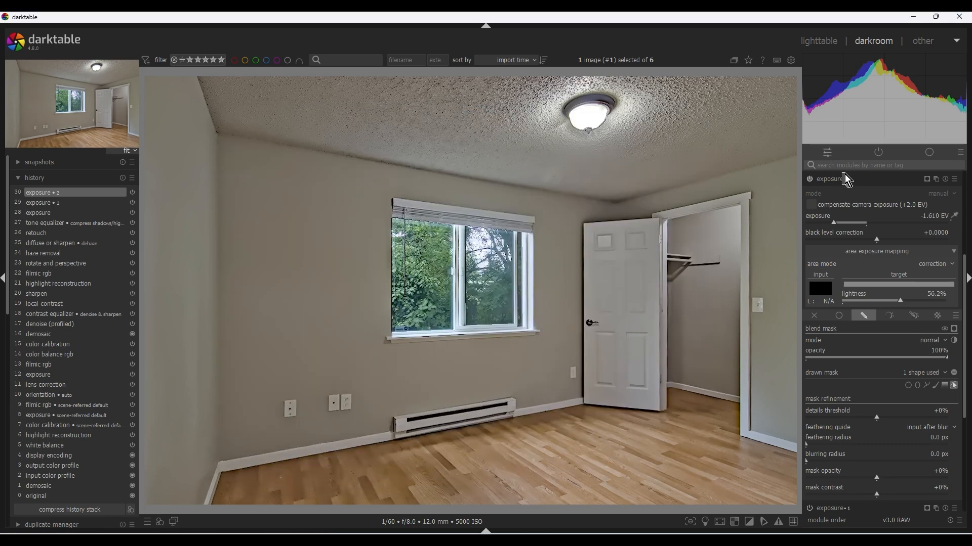
- Raise the unmasked base exposure instance to +7.000 EV, and check the overall brightness against the reference image IMG_1042.jpg
{"action": "left_click", "coordinate": [838, 179]}
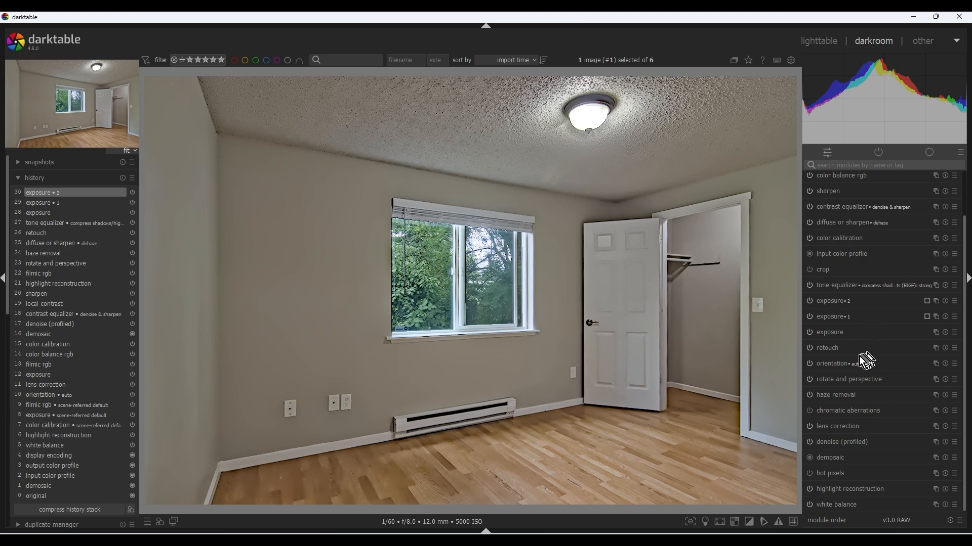
{"action": "left_click", "coordinate": [832, 332]}
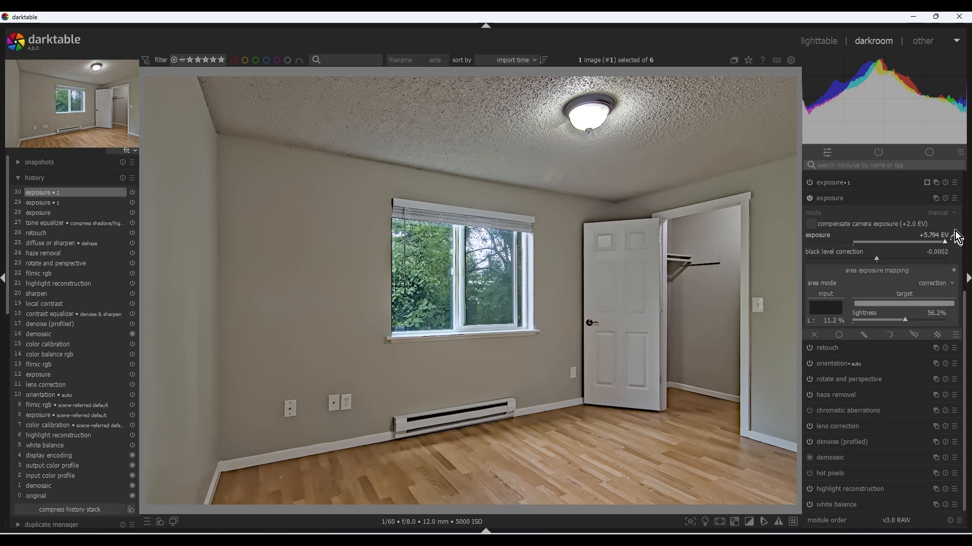
{"action": "type", "text": "7"}
{"action": "key", "text": "Return"}
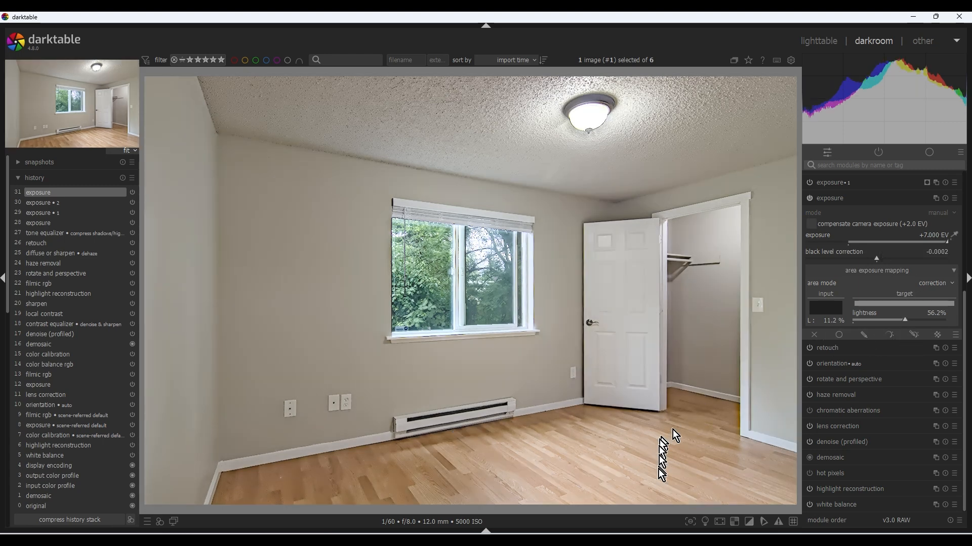
{"action": "left_click", "coordinate": [673, 541]}
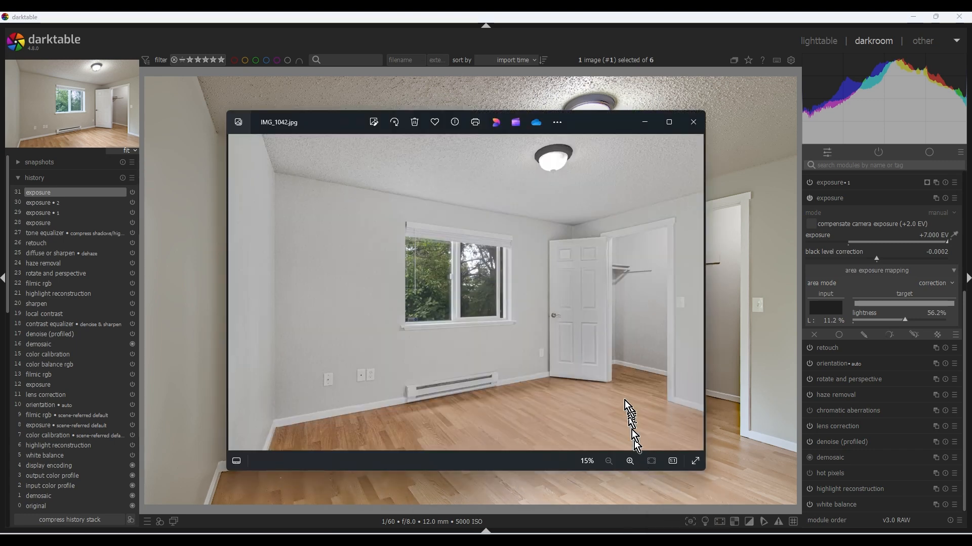
{"action": "left_click", "coordinate": [648, 124]}
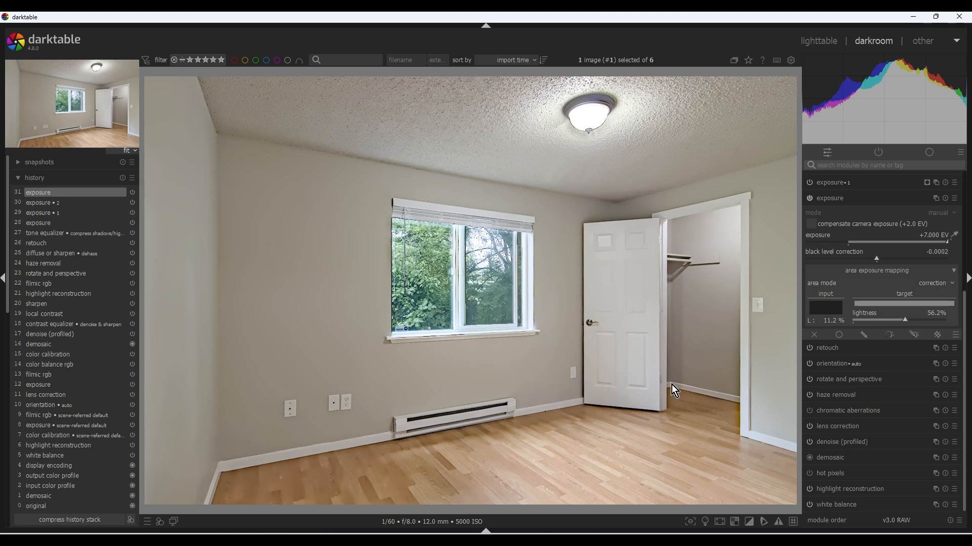
- In color balance rgb, set perceptual brilliance to +14.18% for shadows and +22.70% for mid-tones, and compare the photo with IMG_1042.jpg
{"action": "left_click", "coordinate": [825, 200]}
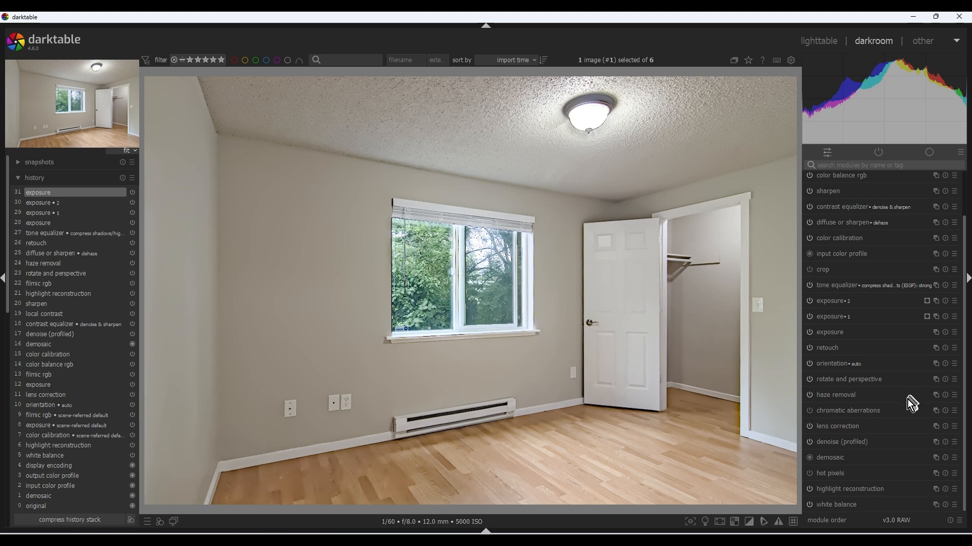
{"action": "mouse_move", "coordinate": [900, 417]}
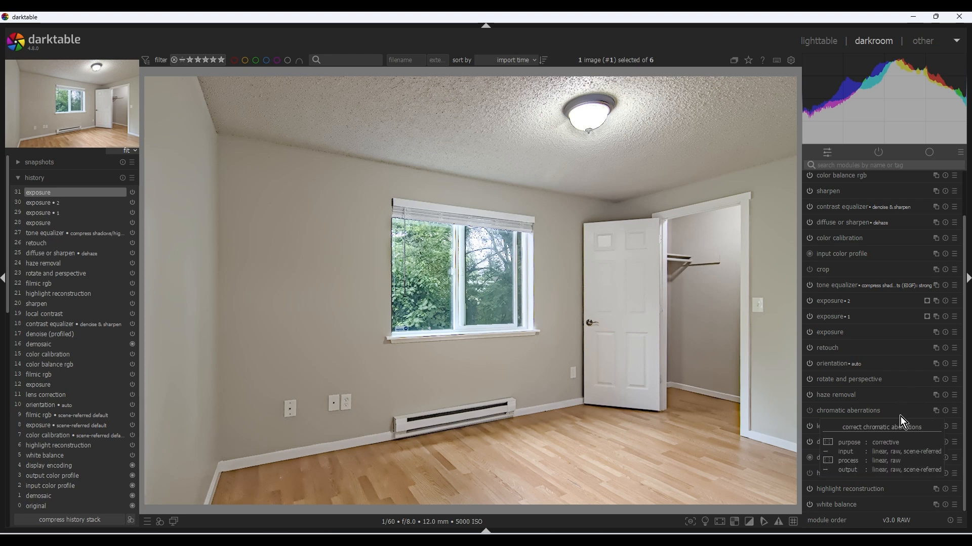
{"action": "left_click", "coordinate": [871, 178]}
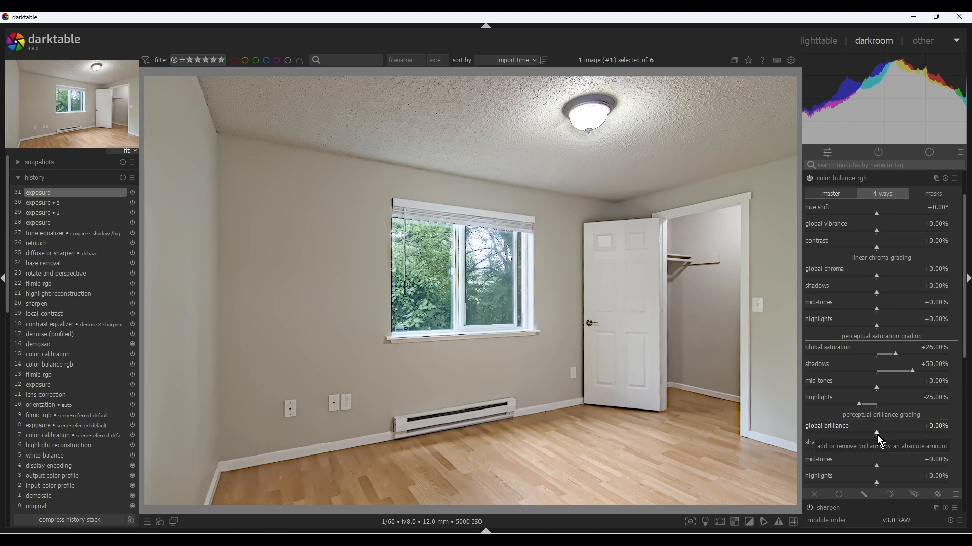
{"action": "left_click_drag", "start_coordinate": [878, 435], "coordinate": [888, 433]}
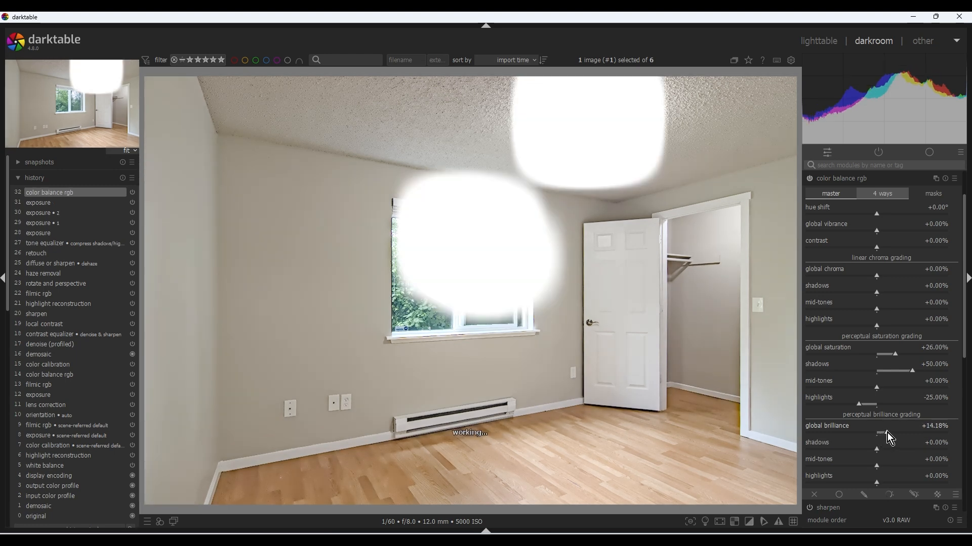
{"action": "left_click_drag", "start_coordinate": [888, 433], "coordinate": [877, 435]}
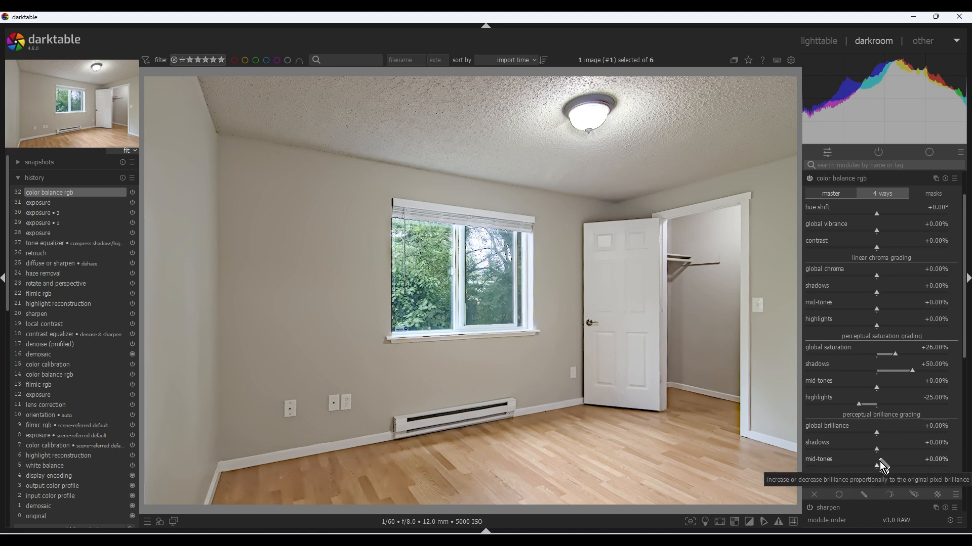
{"action": "left_click_drag", "start_coordinate": [878, 468], "coordinate": [895, 467]}
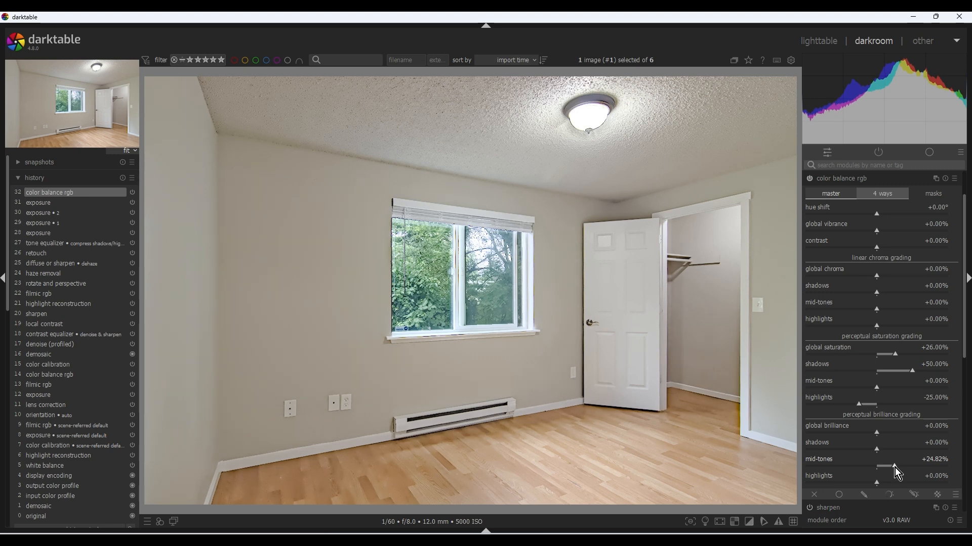
{"action": "left_click_drag", "start_coordinate": [894, 468], "coordinate": [887, 450]}
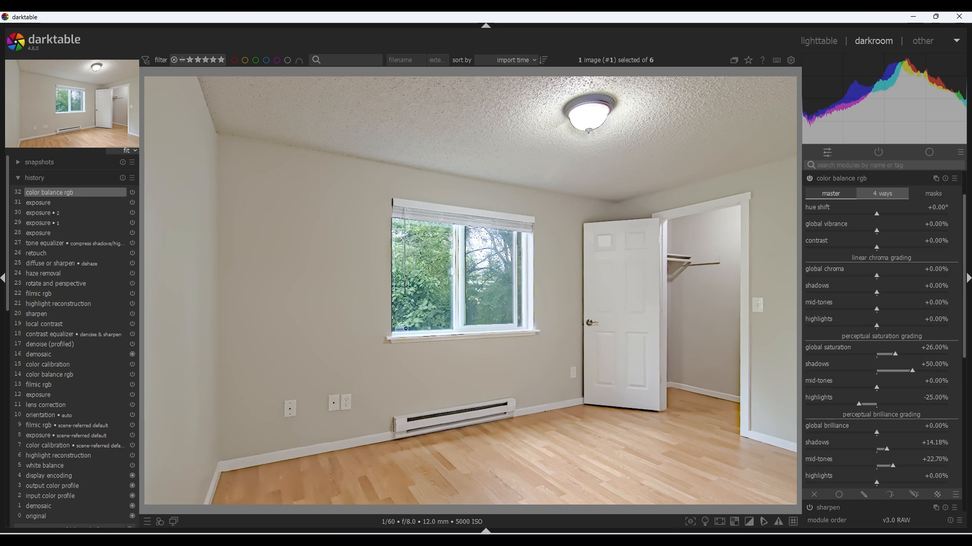
{"action": "left_click", "coordinate": [675, 539]}
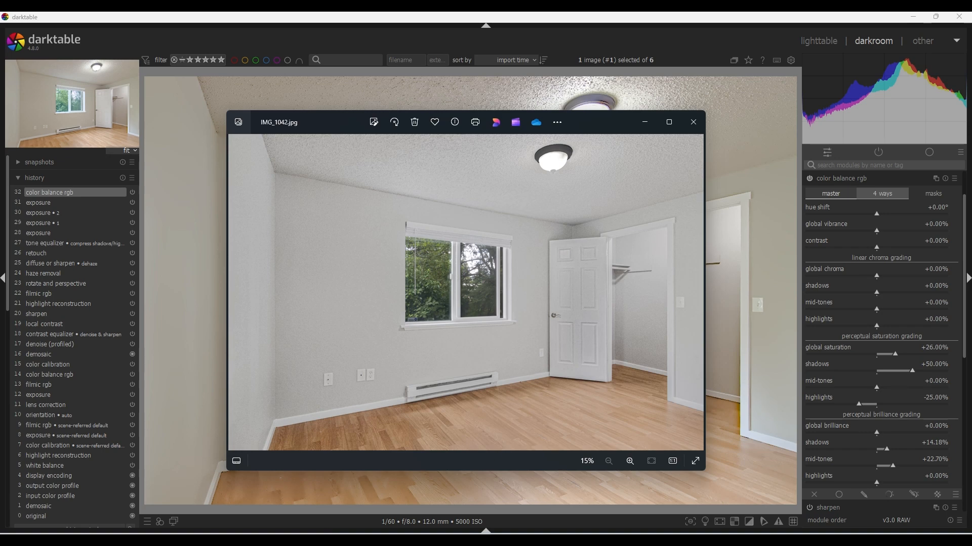
{"action": "left_click", "coordinate": [644, 122]}
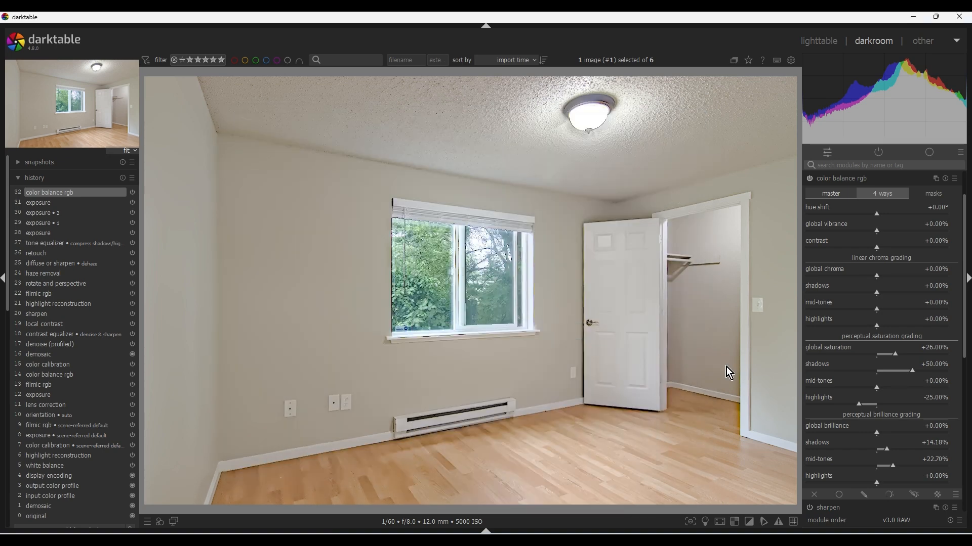